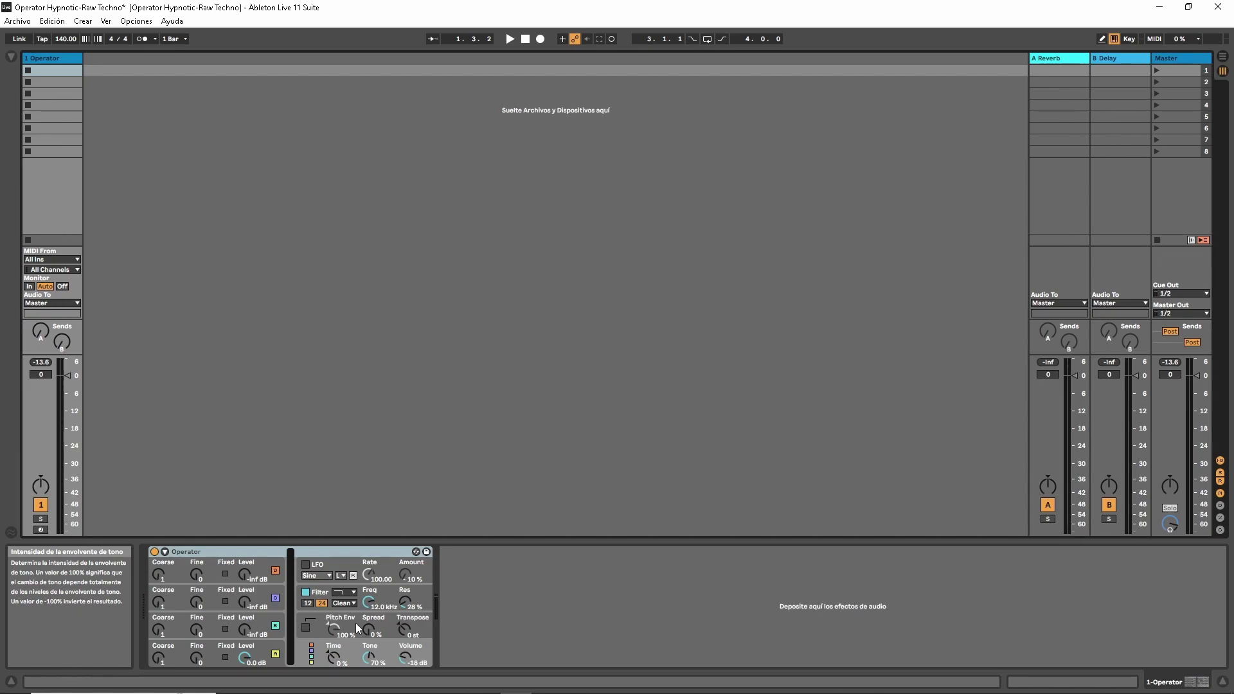
- Expand Operator's central display and examine the settings of its oscillators, LFO, filter, pitch and global sections in turn
click(165, 552)
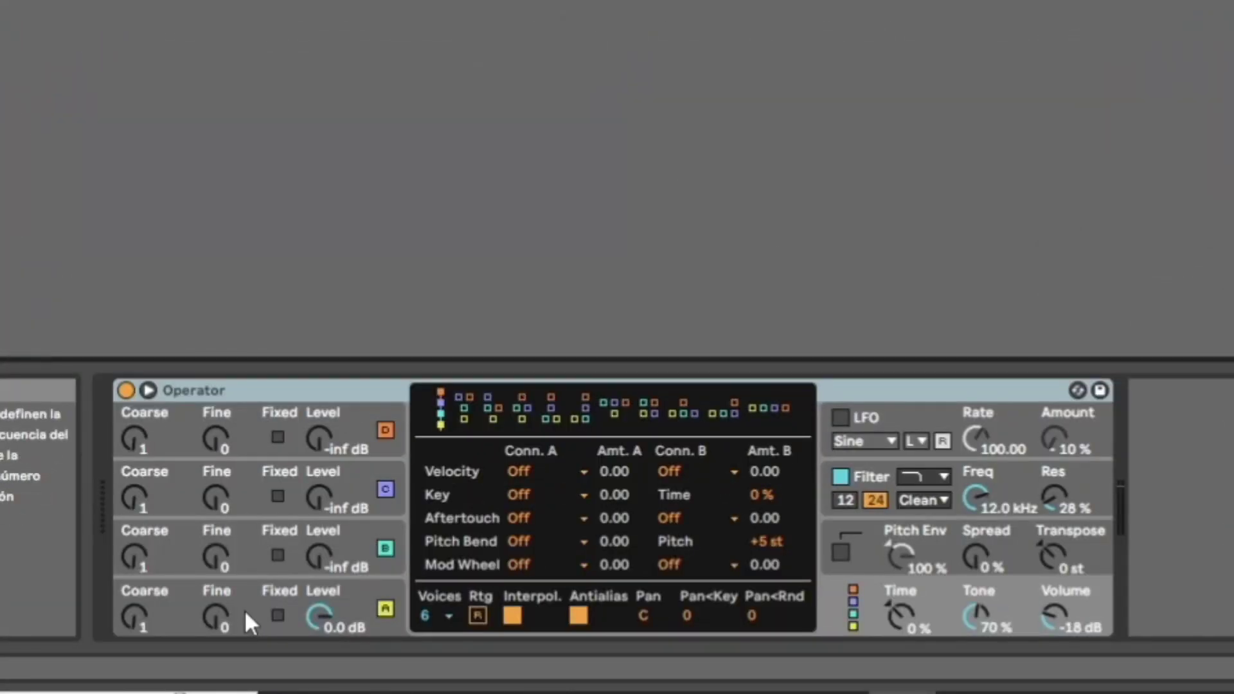
click(215, 646)
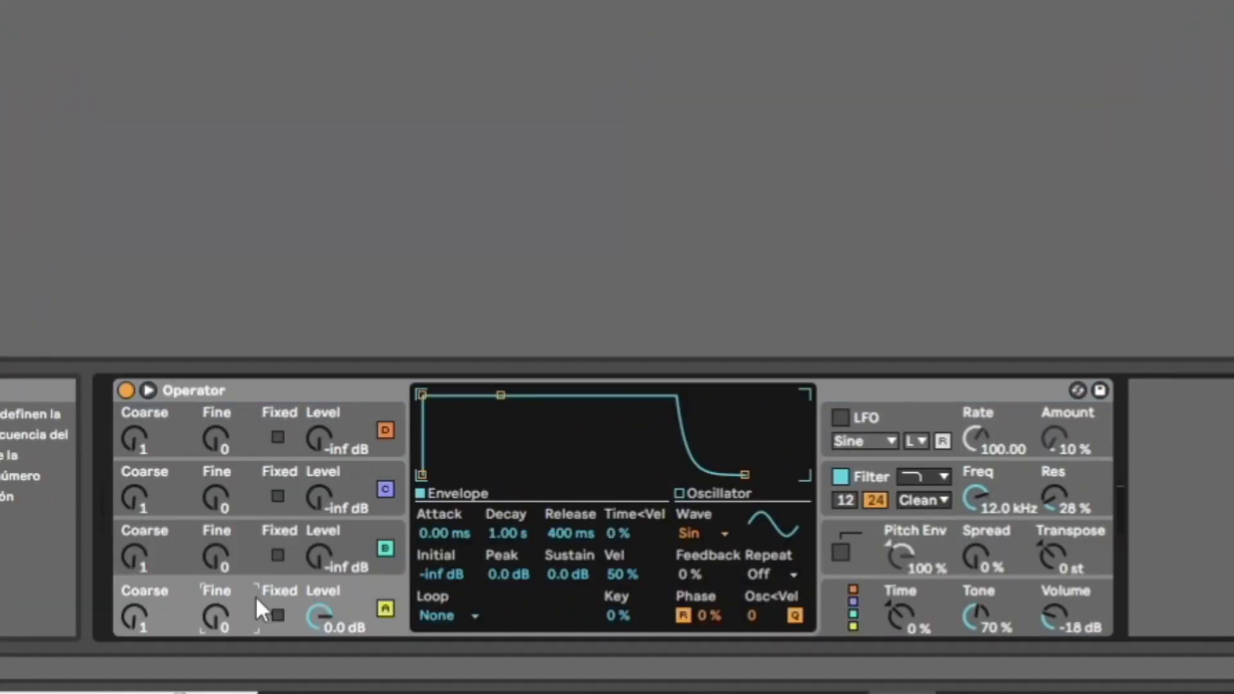
click(239, 546)
click(257, 488)
click(254, 440)
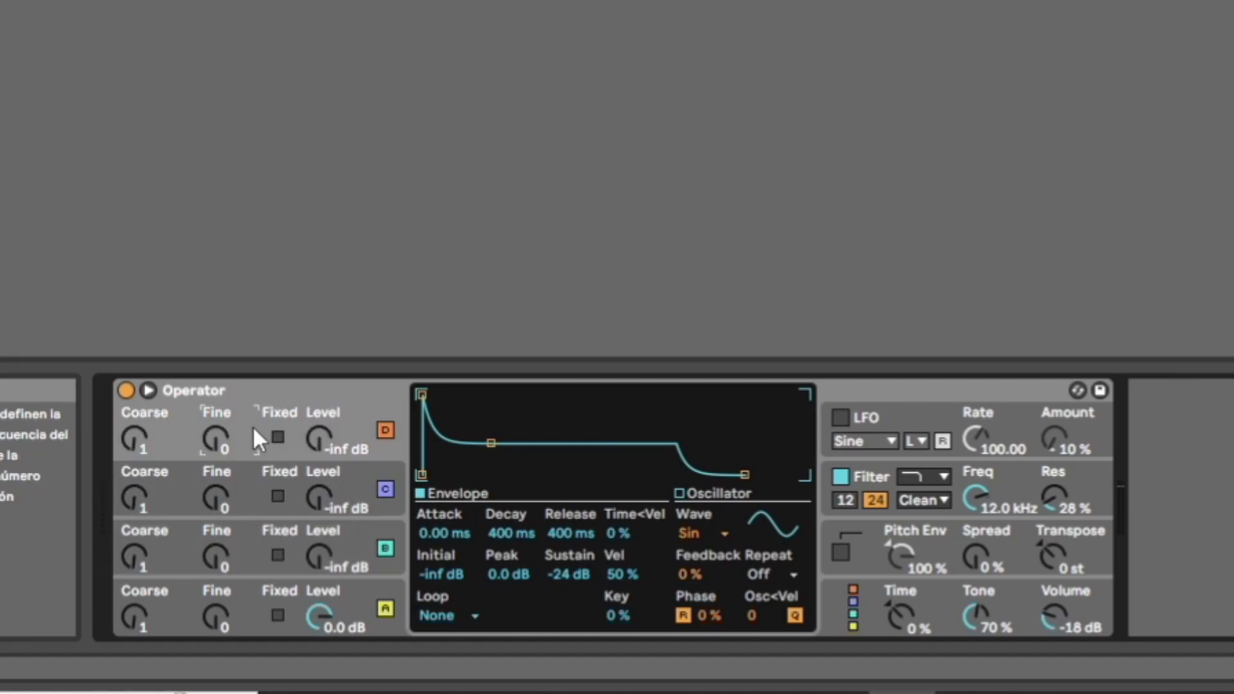
click(910, 415)
click(1023, 487)
click(873, 547)
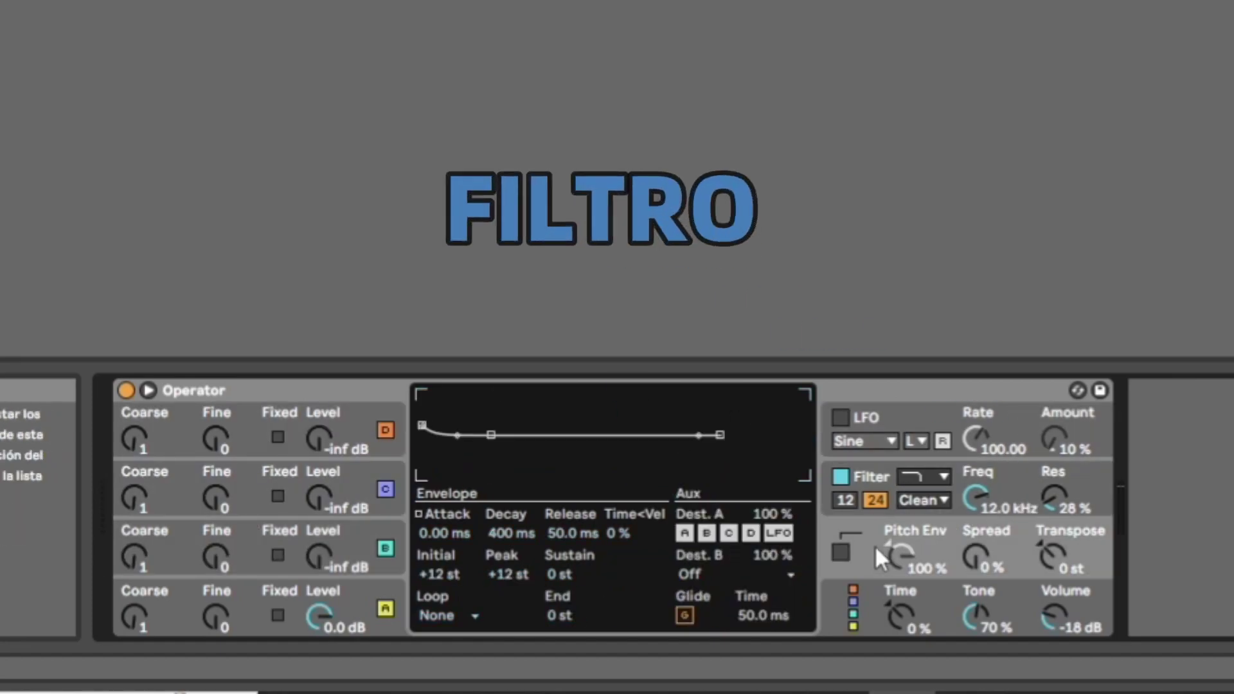
click(876, 588)
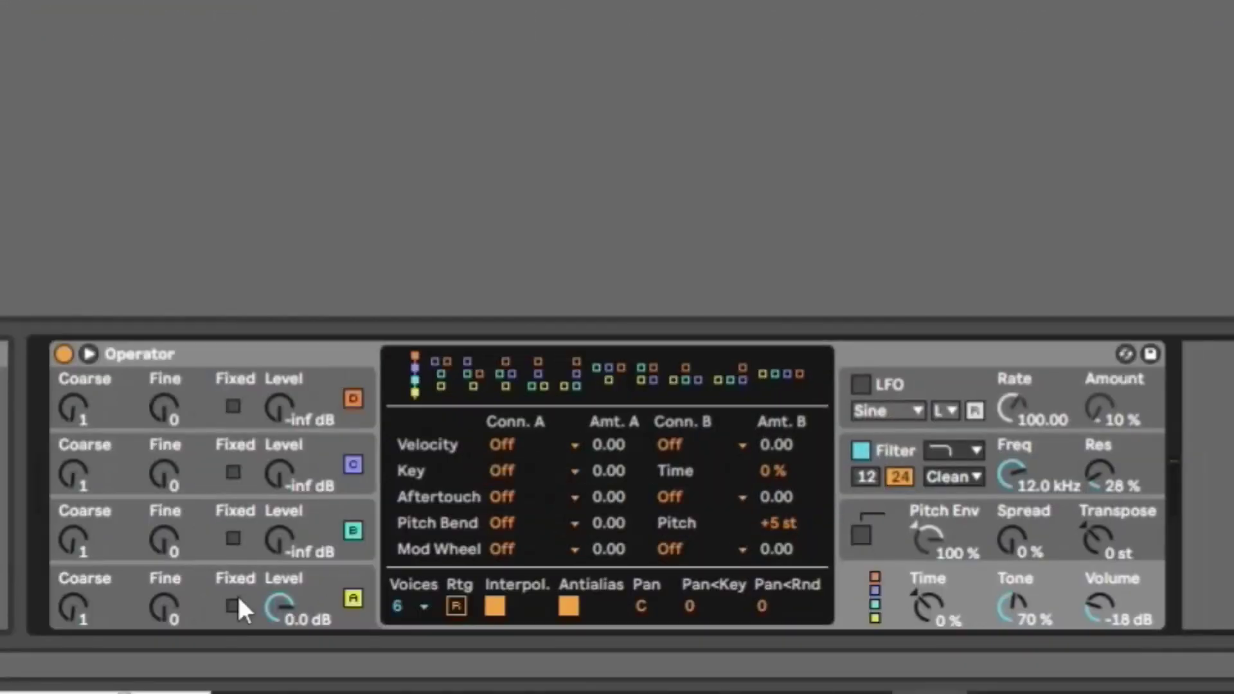
- Review the envelope and waveform settings of oscillators A, B, C and D one after another
click(196, 618)
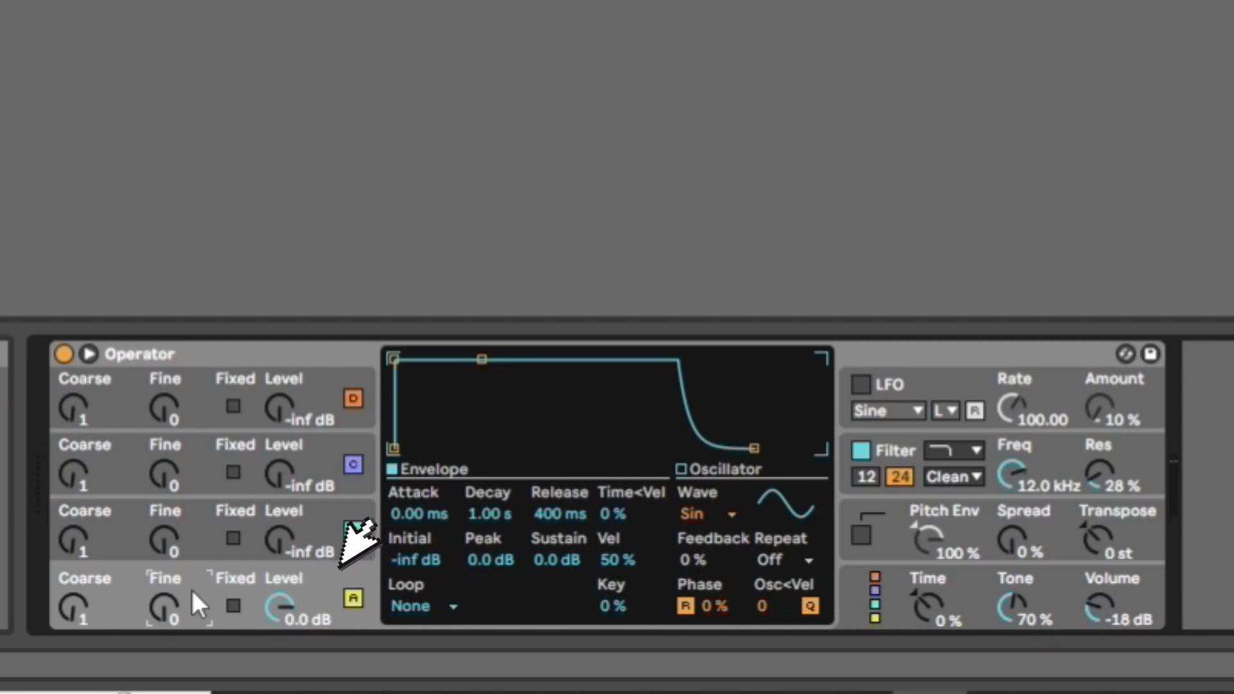
click(209, 525)
click(202, 461)
click(211, 391)
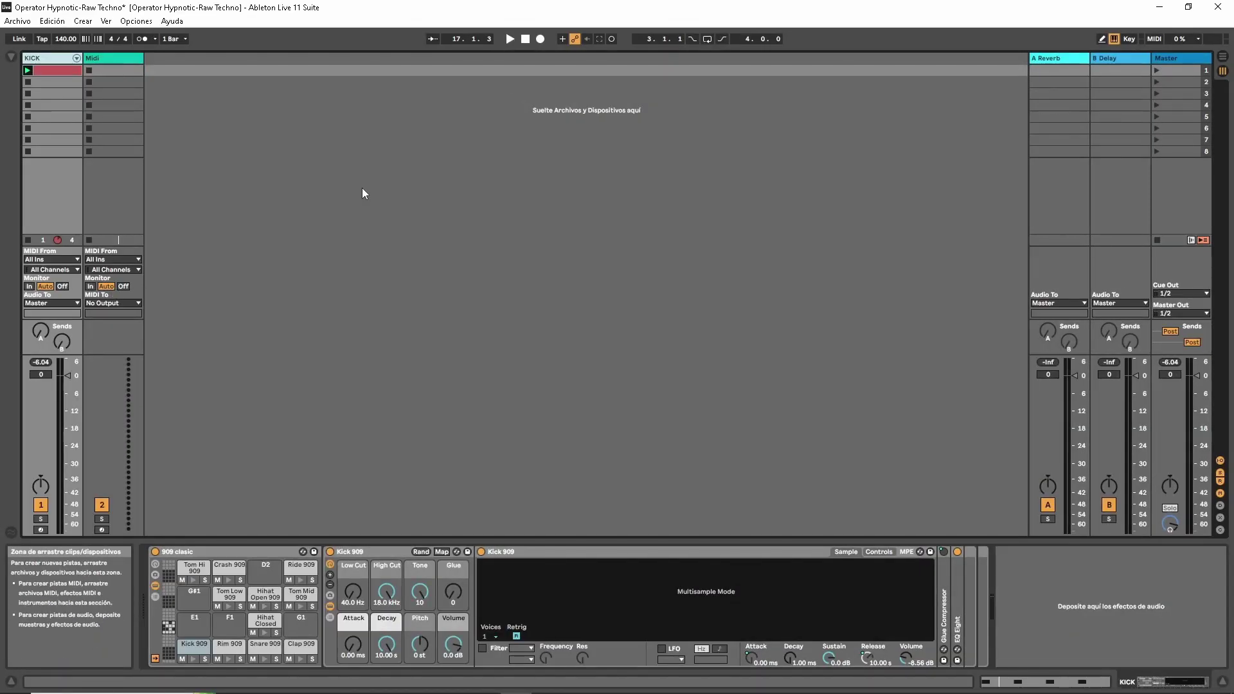
- Load the Operator instrument from the Synth/Seq collection onto the Midi track
click(113, 70)
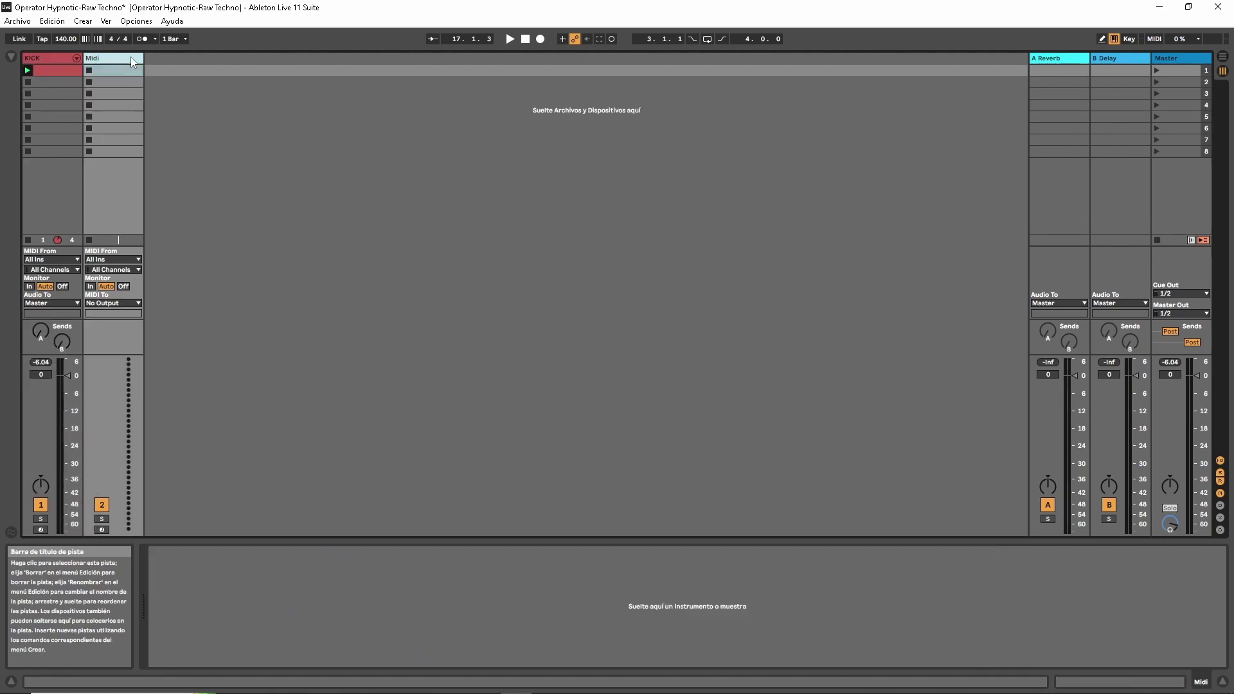
key(ctrl+alt+b)
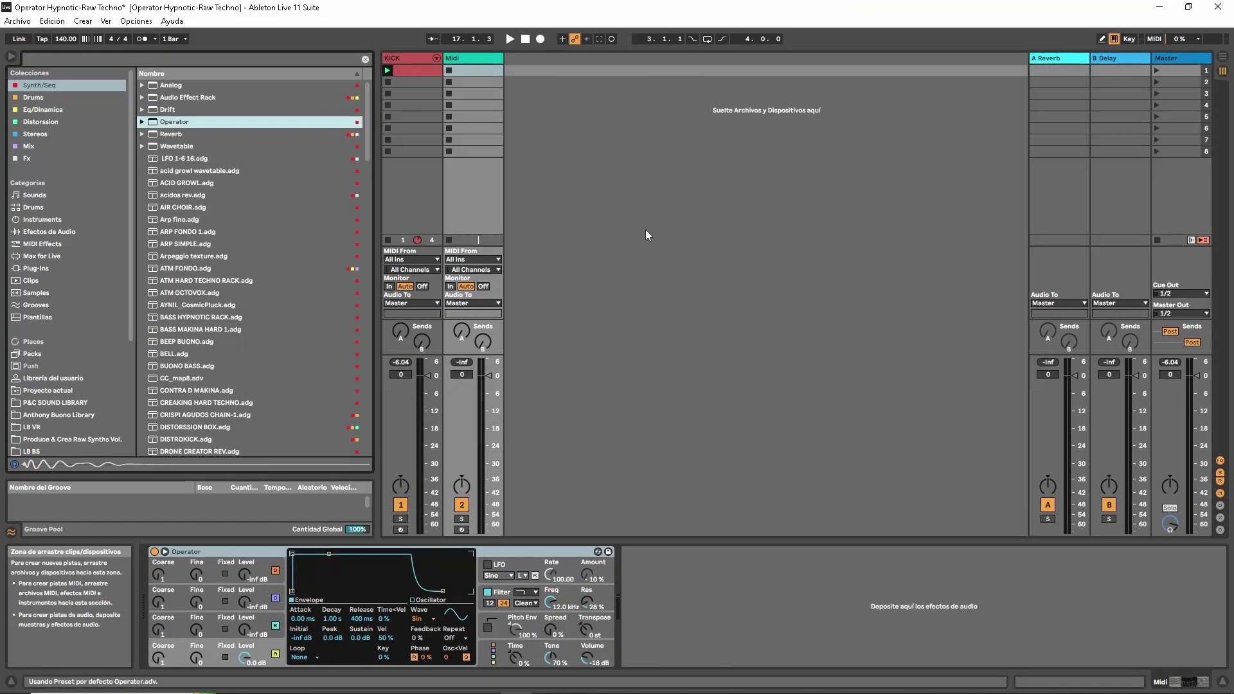
key(ctrl+alt+b)
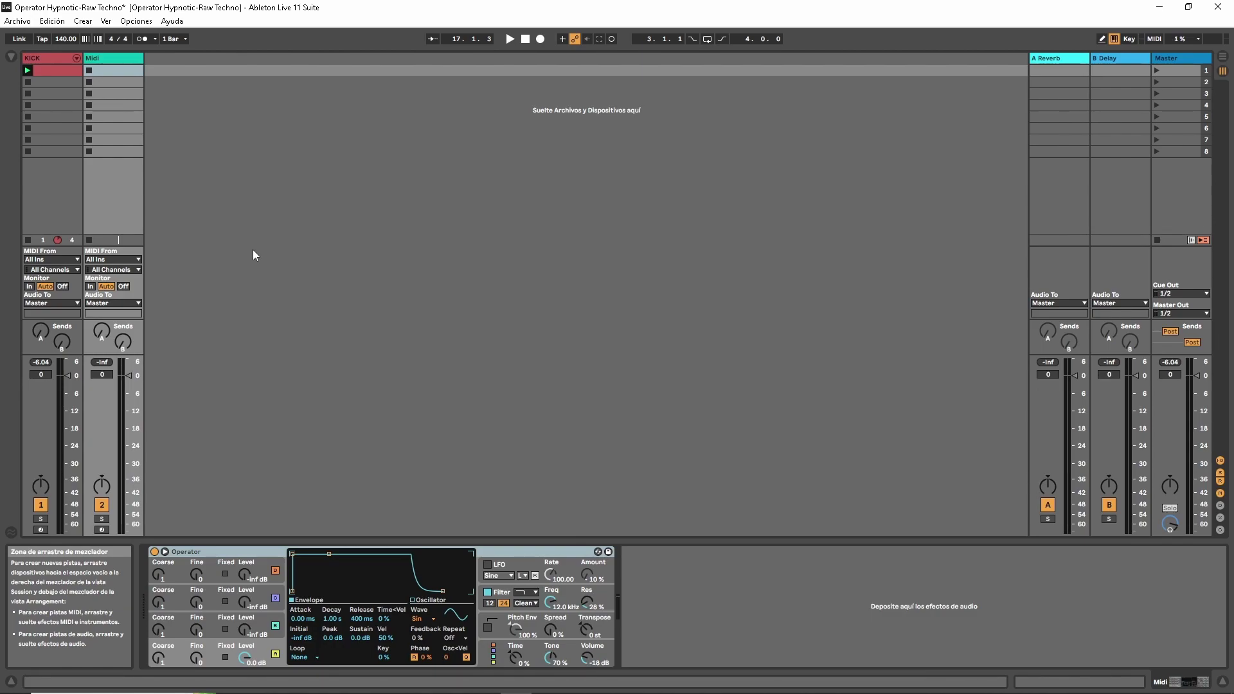
- Create a MIDI clip in the Midi track's first slot with sixteenth-note C3 hits at 1.1.1, 1.1.4 and 1.2.2, auditioning the loop
double_click(109, 71)
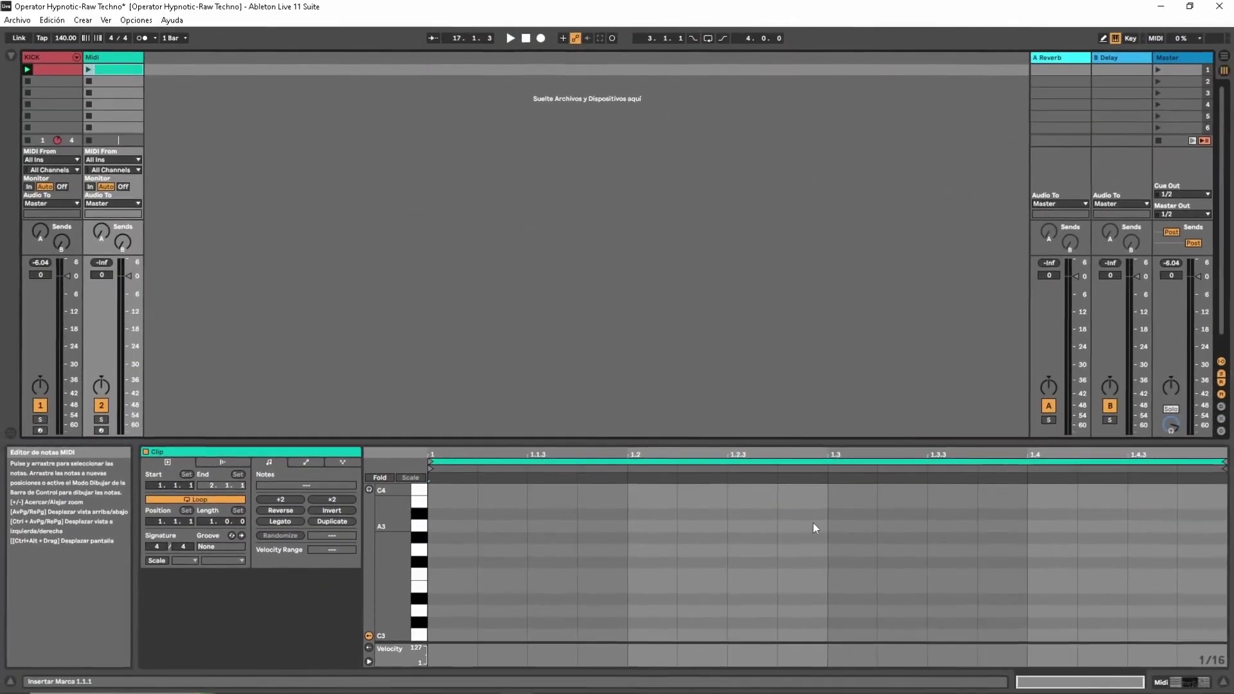
drag(724, 439, 724, 373)
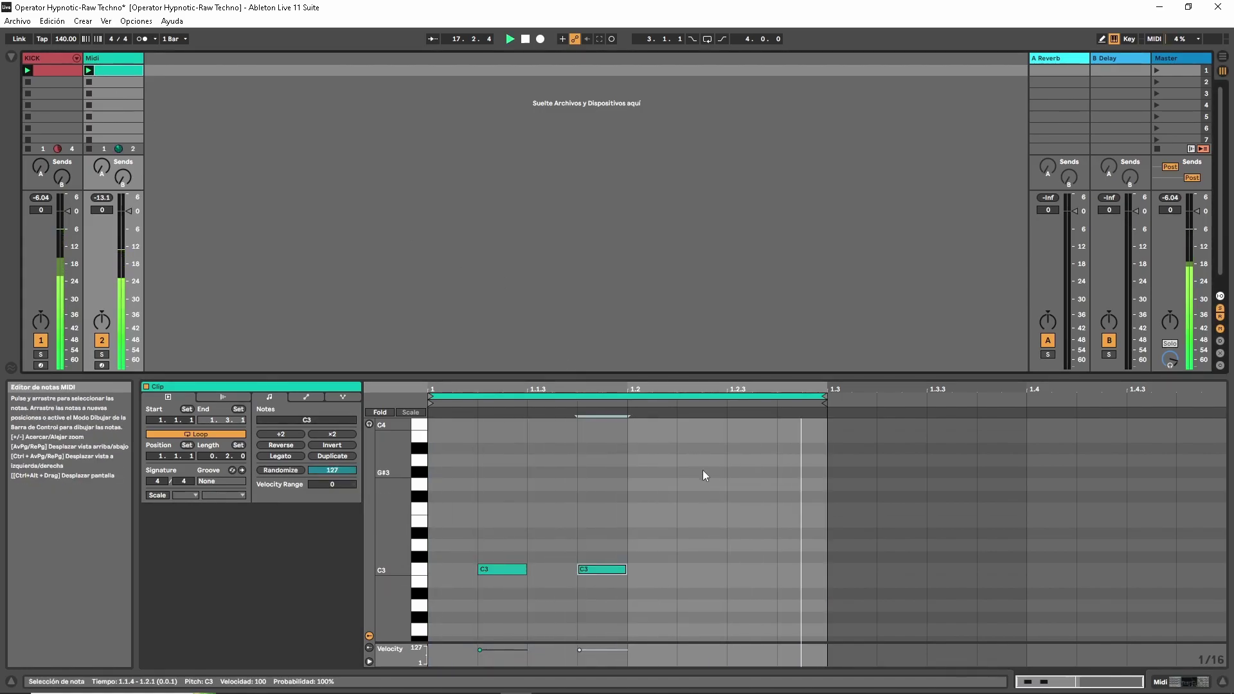
double_click(738, 570)
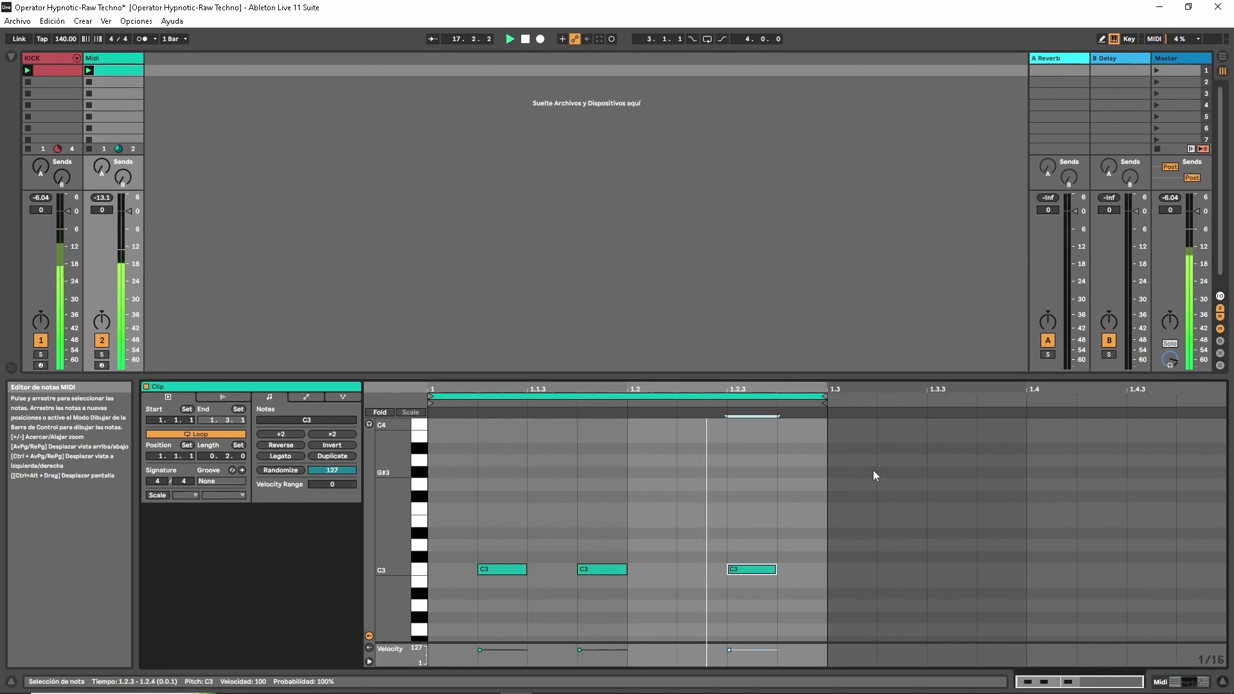
drag(751, 570, 700, 570)
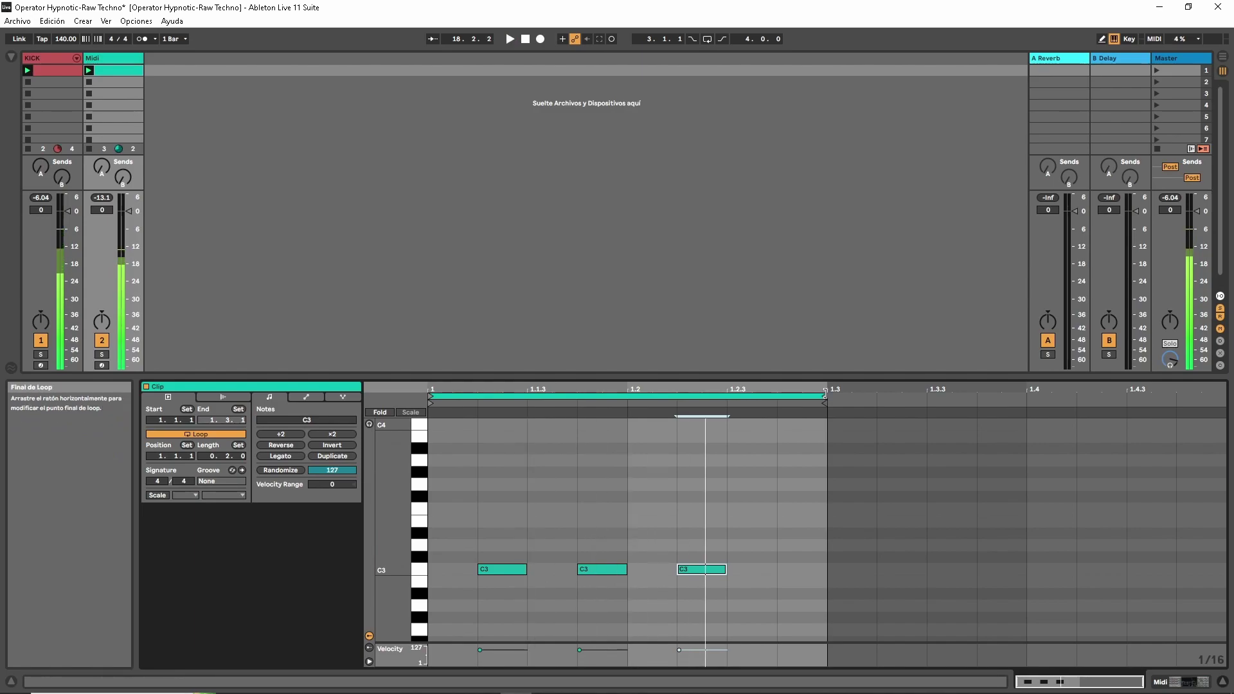
drag(518, 568, 458, 569)
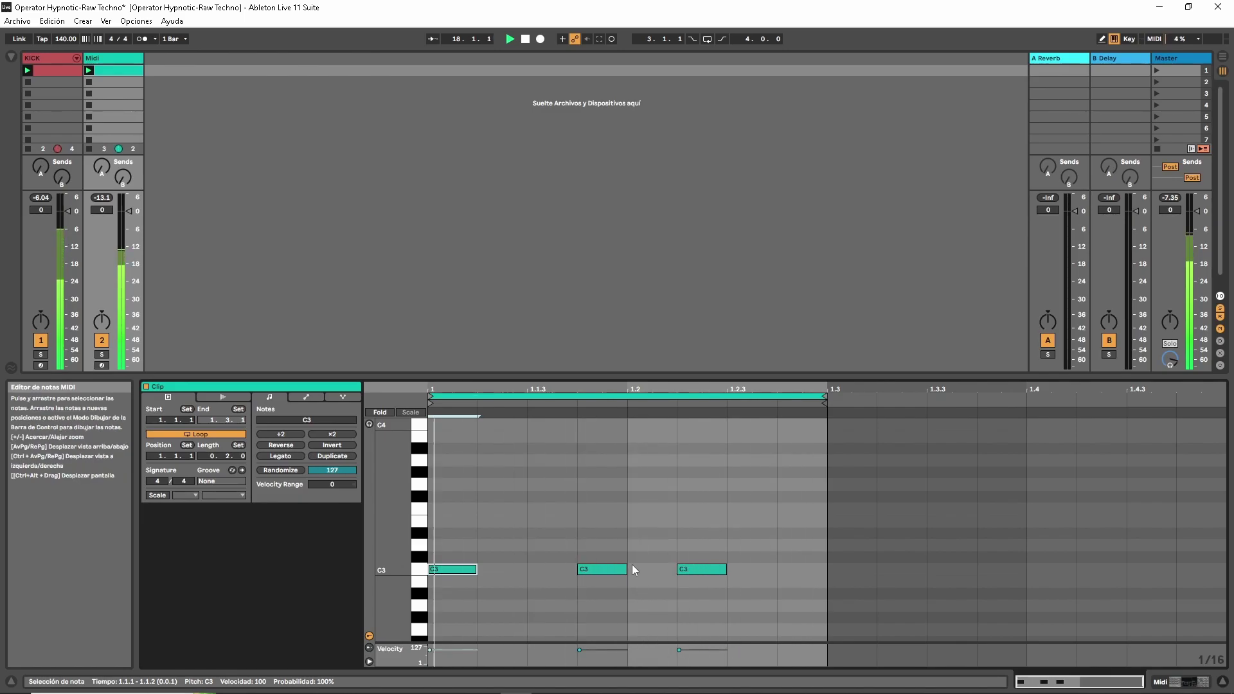
key(space)
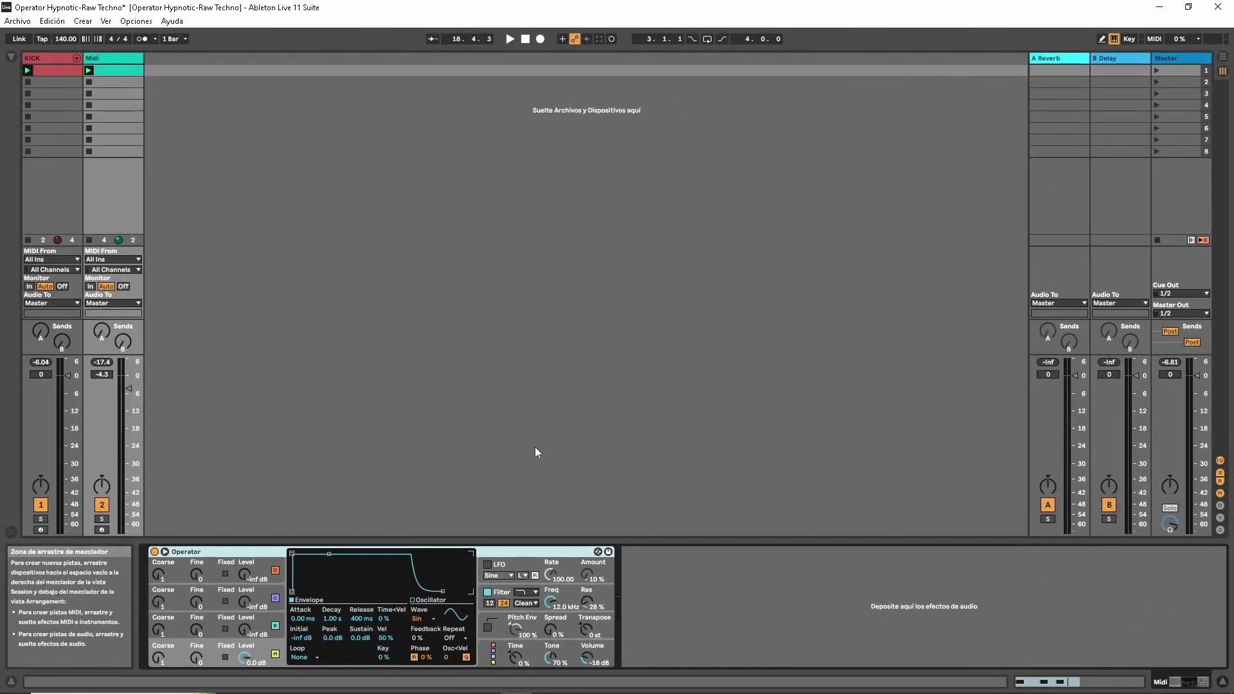
- Turn off Operator's filter and set oscillator A's envelope to -inf dB sustain and 1.37 s decay
click(486, 591)
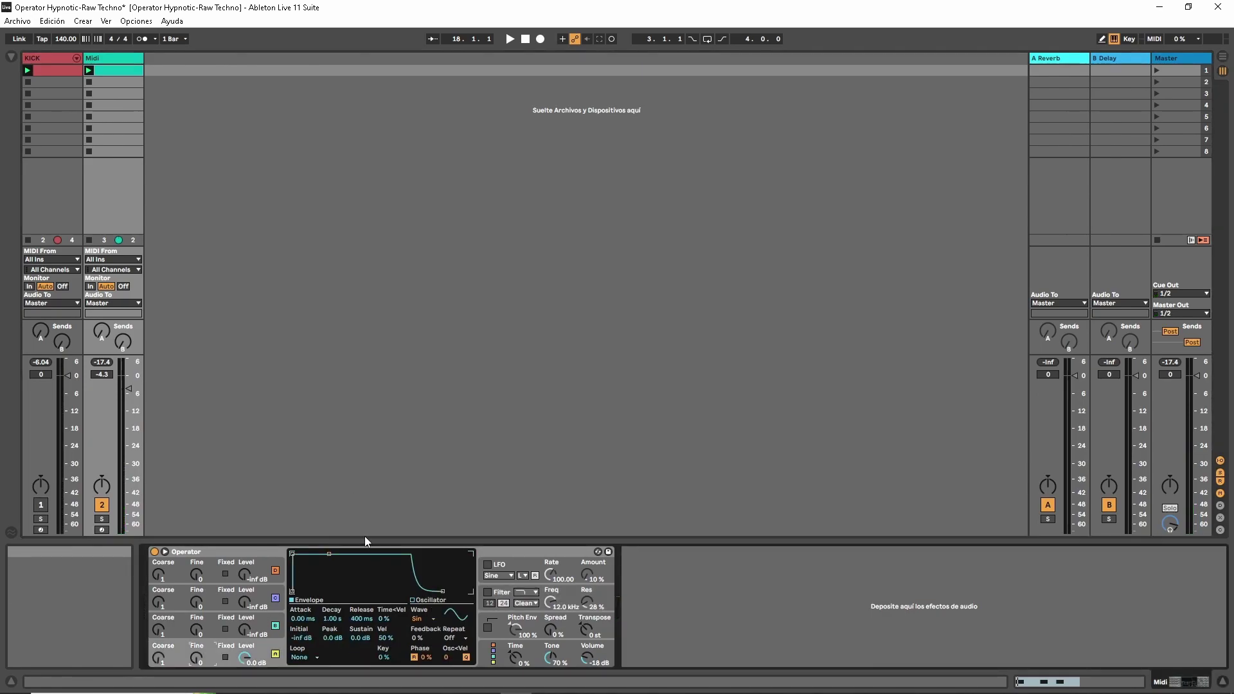
key(space)
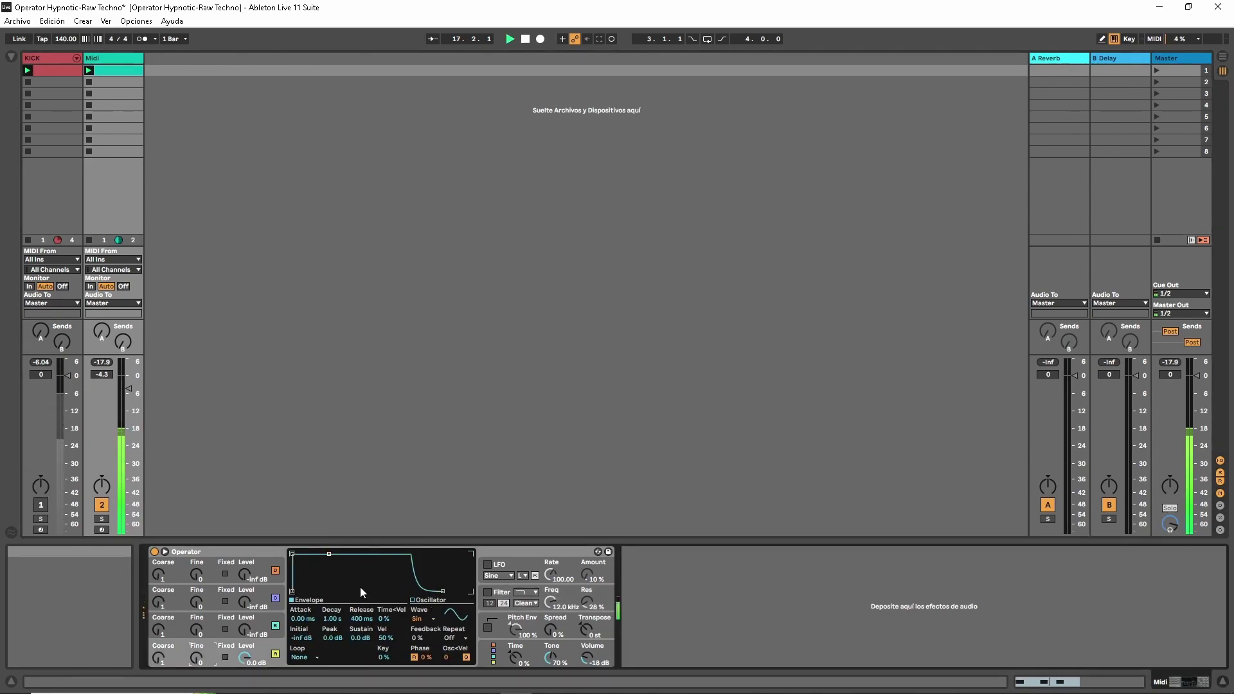
drag(361, 636, 361, 637)
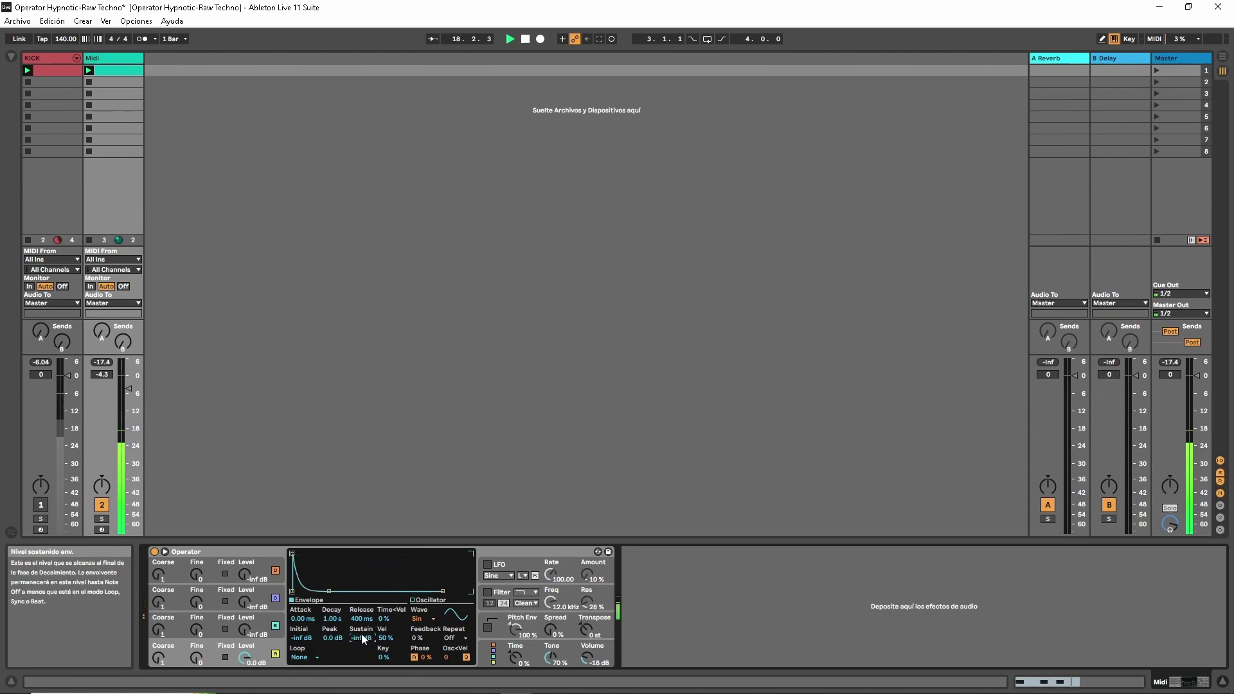
key(space)
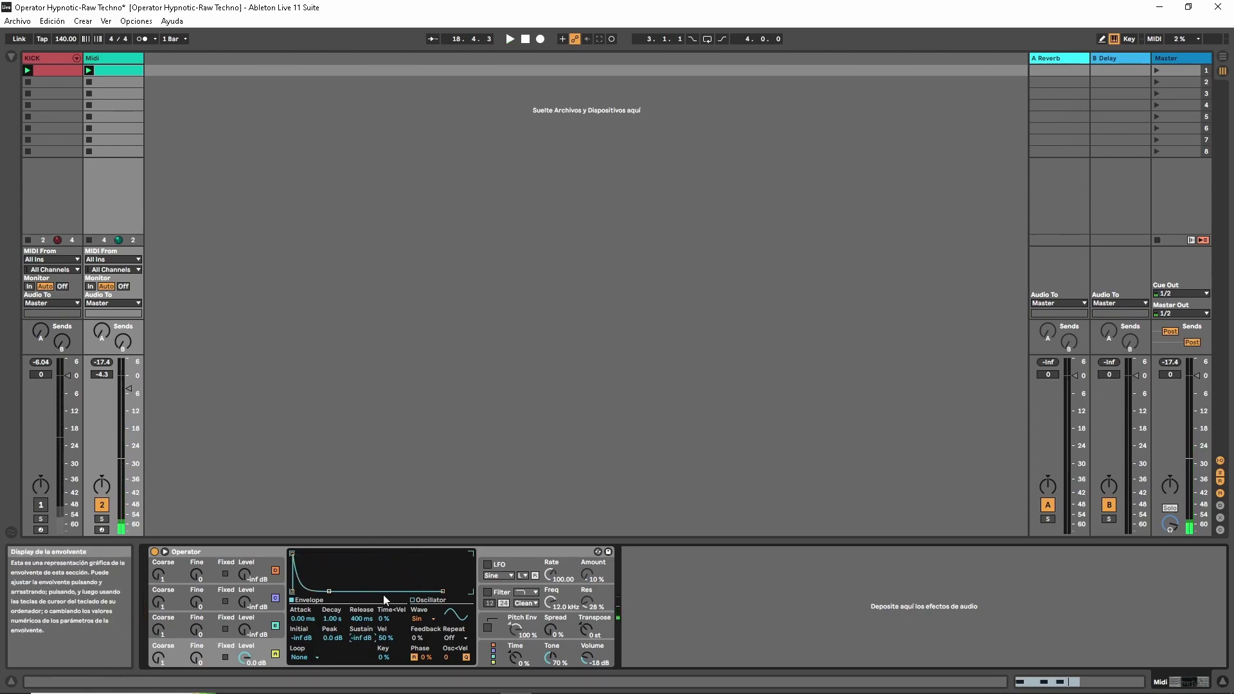
key(space)
drag(332, 618, 332, 612)
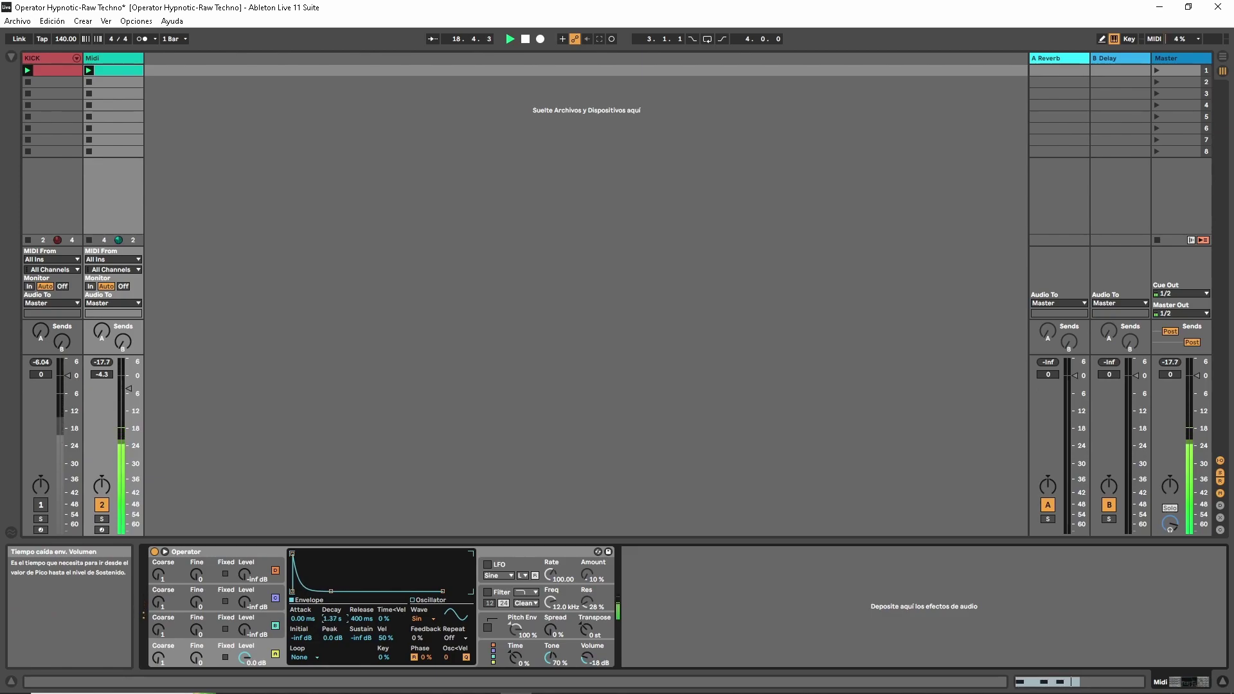
- Set oscillator B's coarse frequency to 5 and its level to -14 dB, and audition the clip
click(168, 626)
key(space)
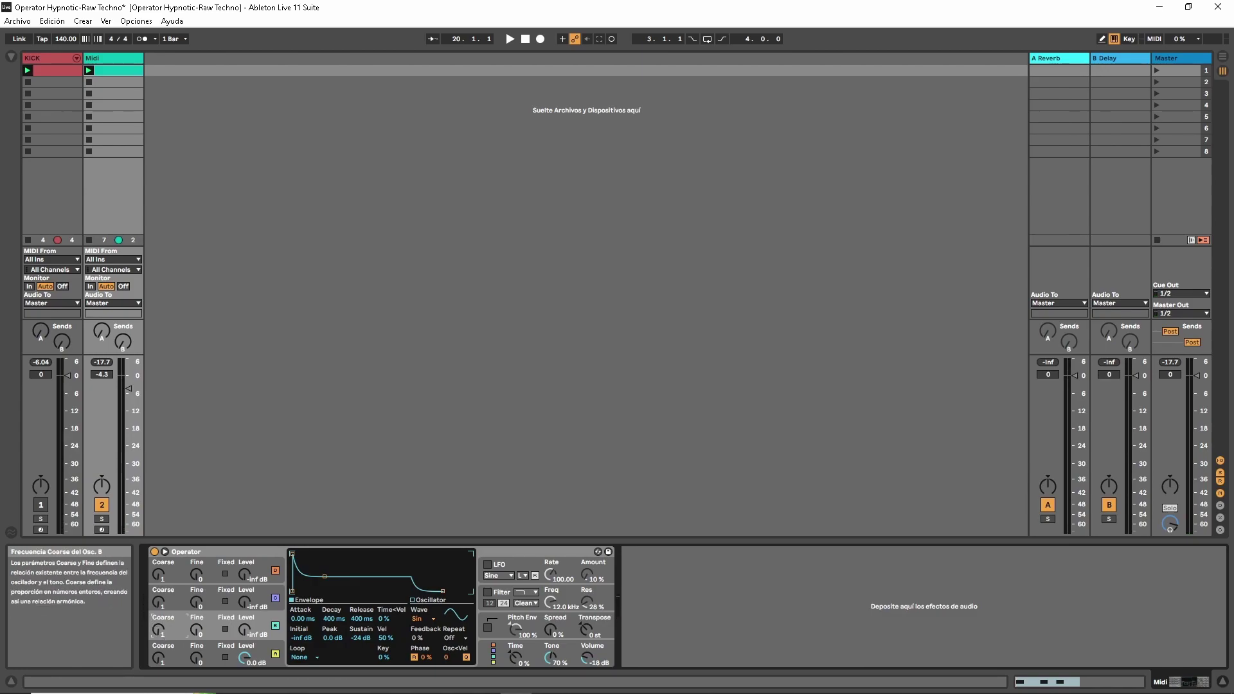
drag(158, 629, 158, 623)
drag(244, 629, 271, 618)
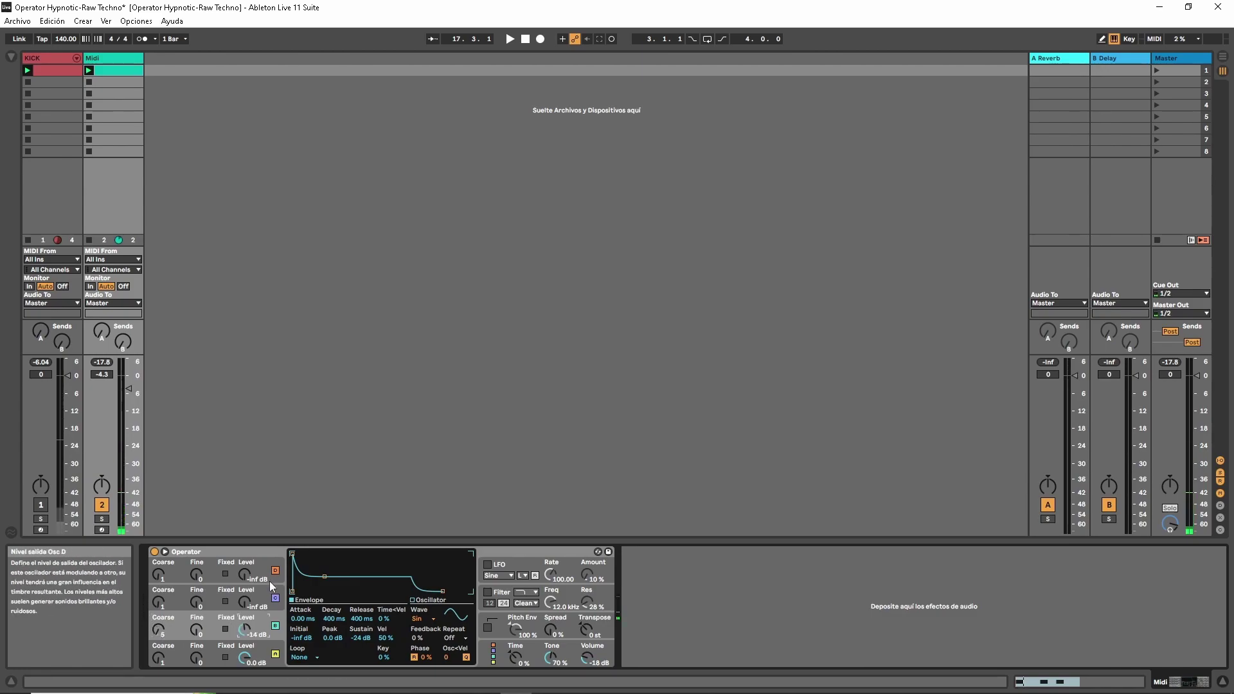
key(space)
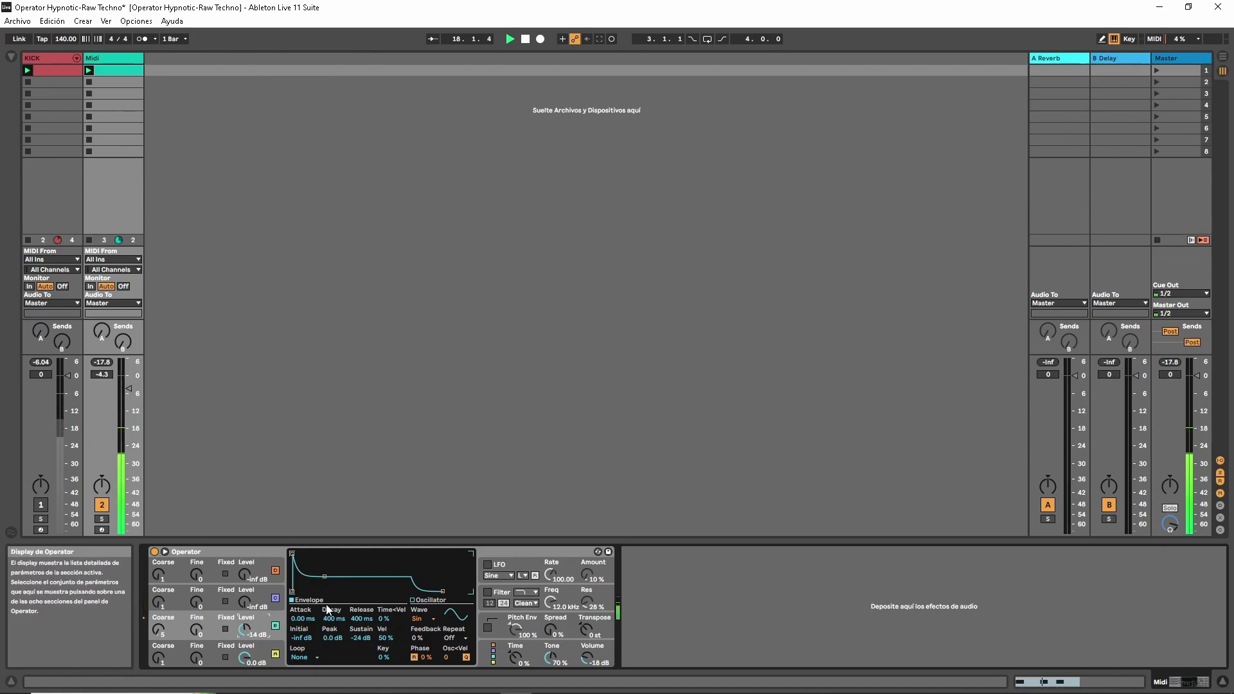
key(space)
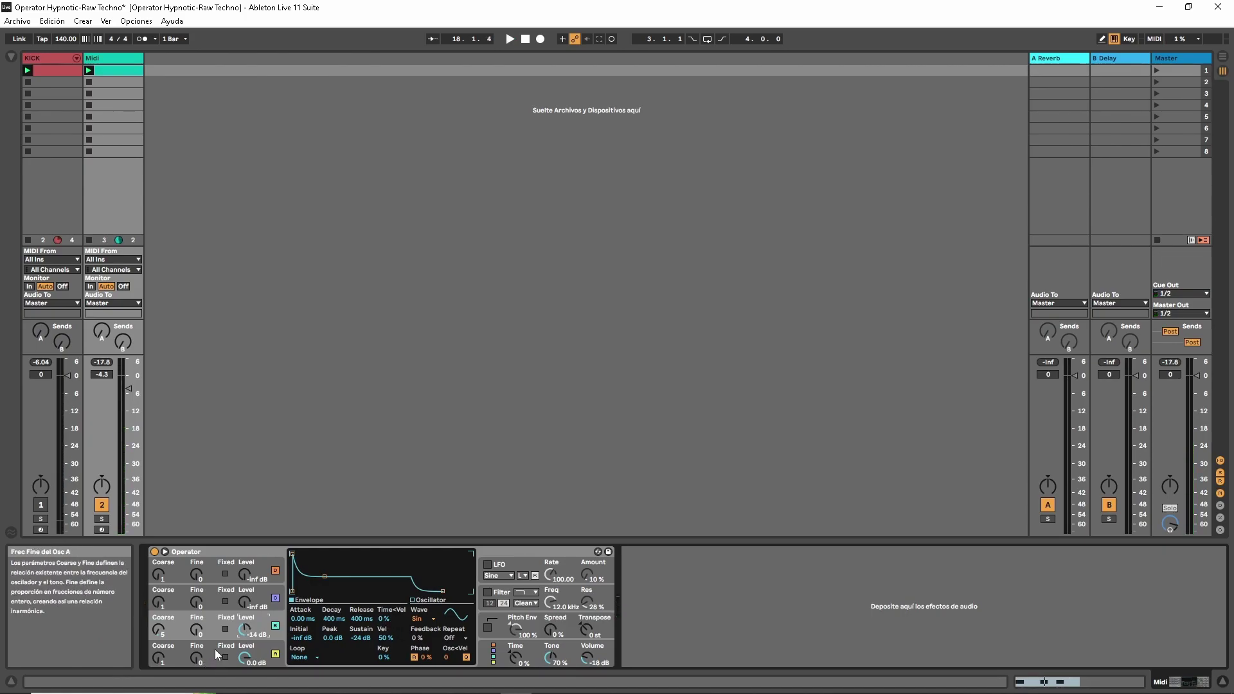
- Set oscillator B's envelope to -inf dB sustain and 1.15 s decay, and its level to -17 dB during playback
click(204, 628)
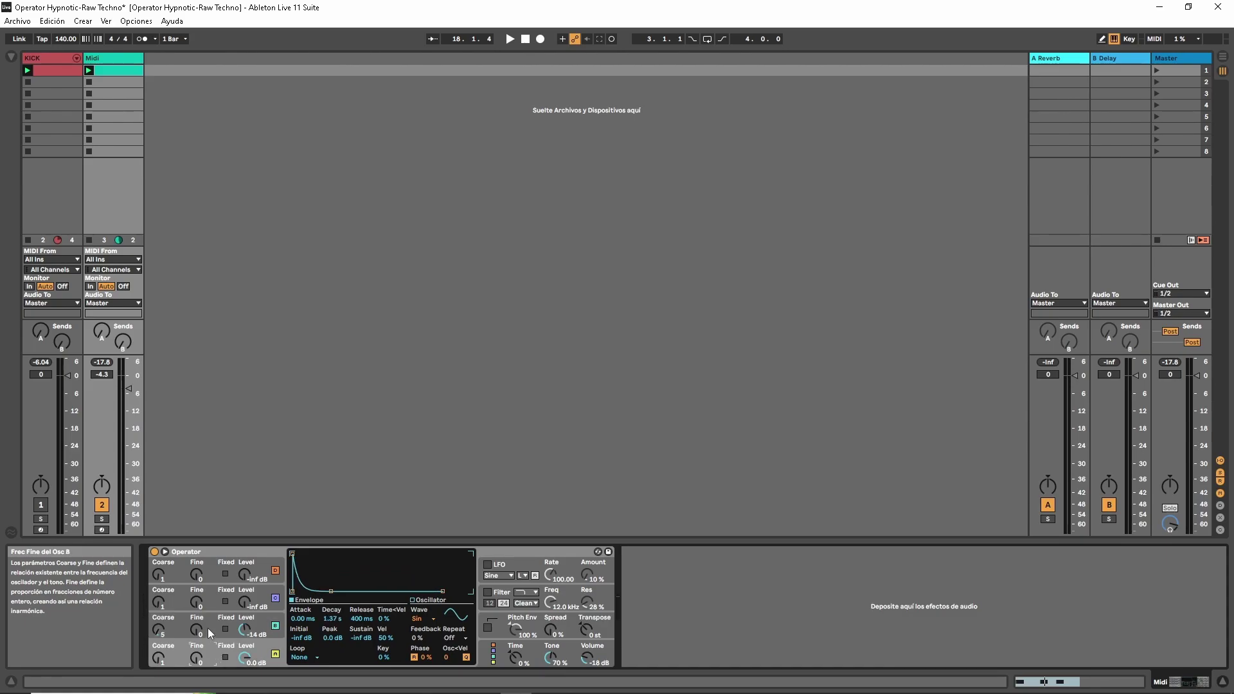
drag(365, 642, 365, 681)
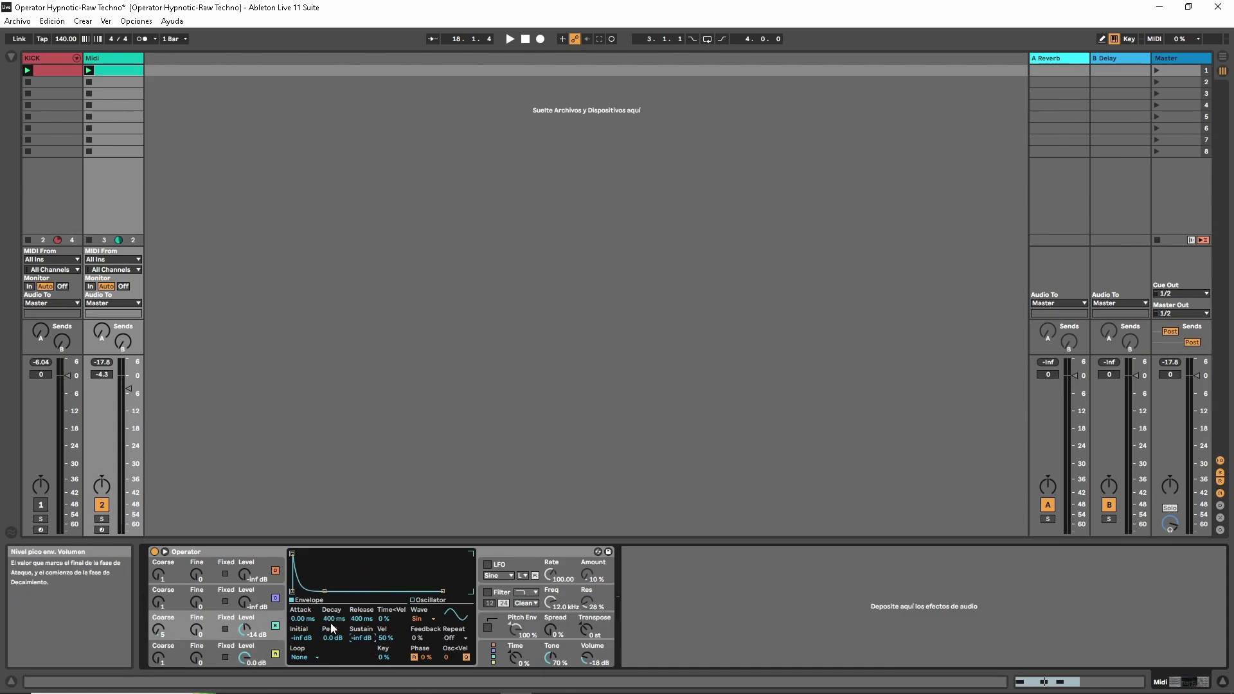
drag(334, 618, 333, 598)
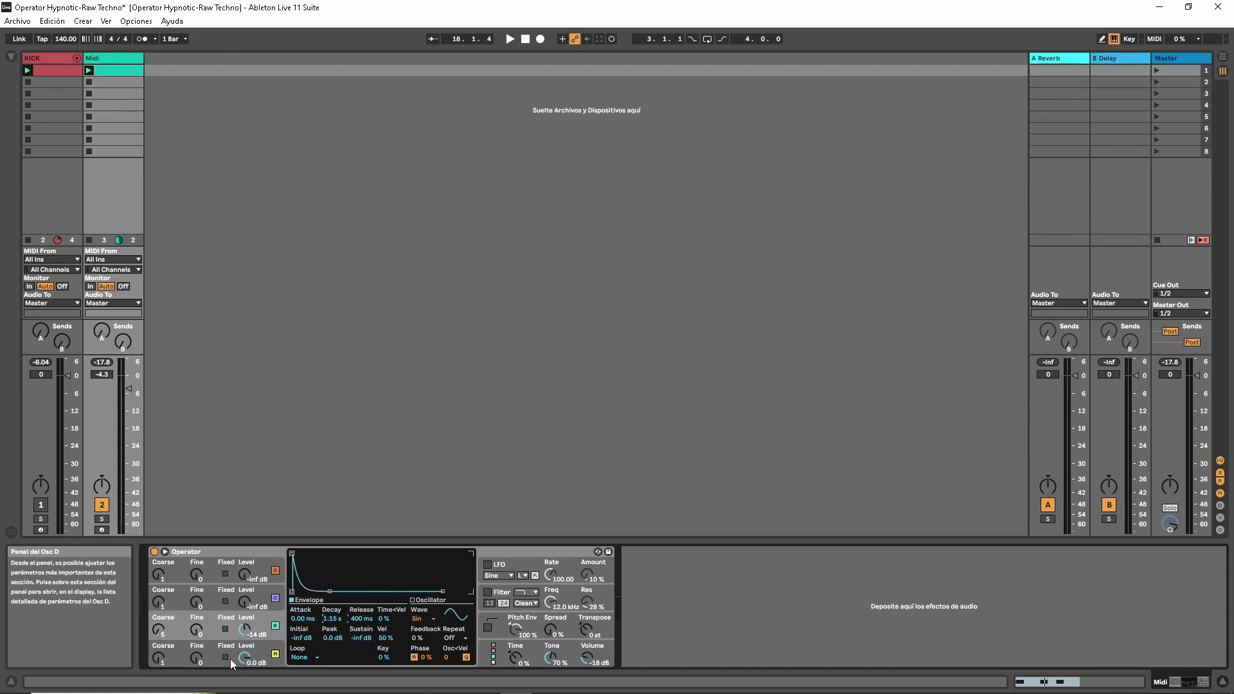
key(space)
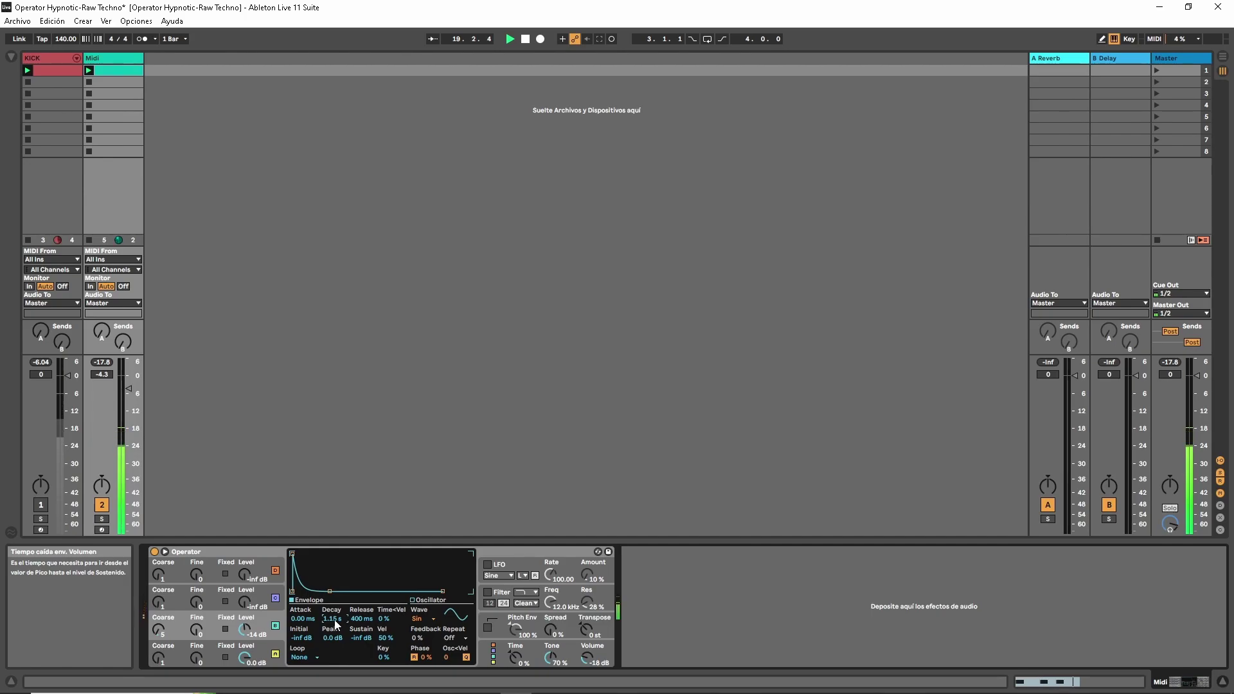
drag(250, 635, 250, 662)
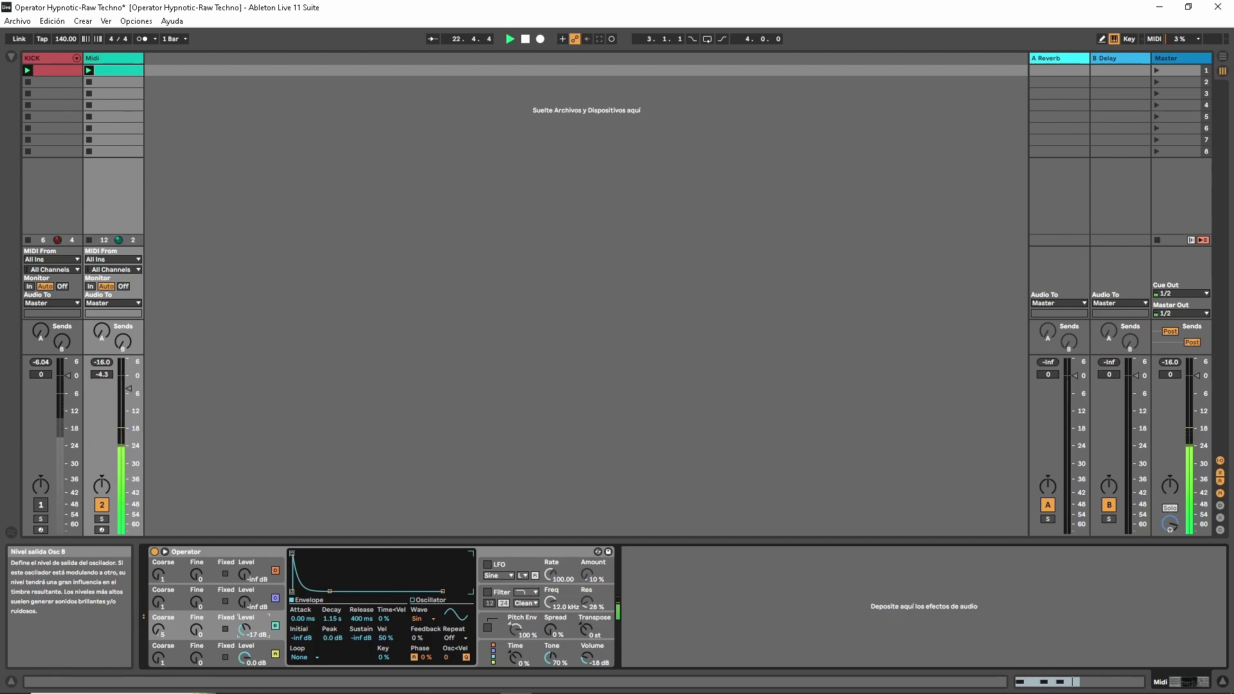
- Stop playback, turn off oscillators C and D, and group Operator into an Instrument Rack
key(space)
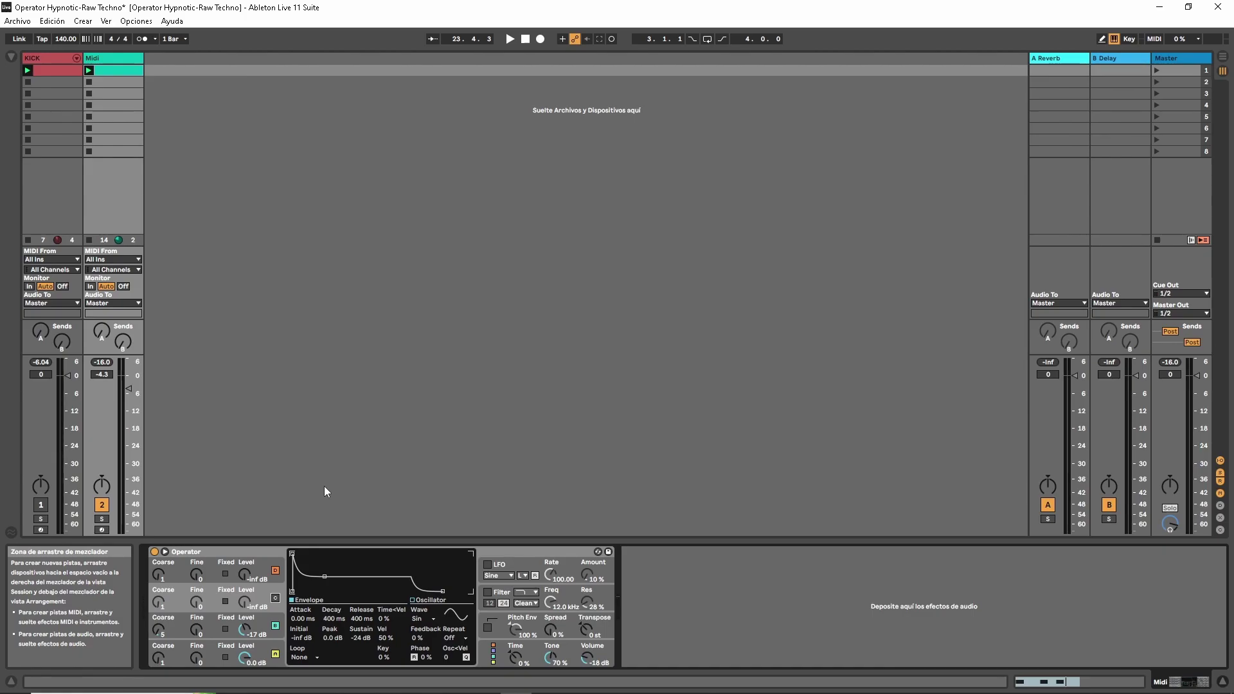
click(276, 569)
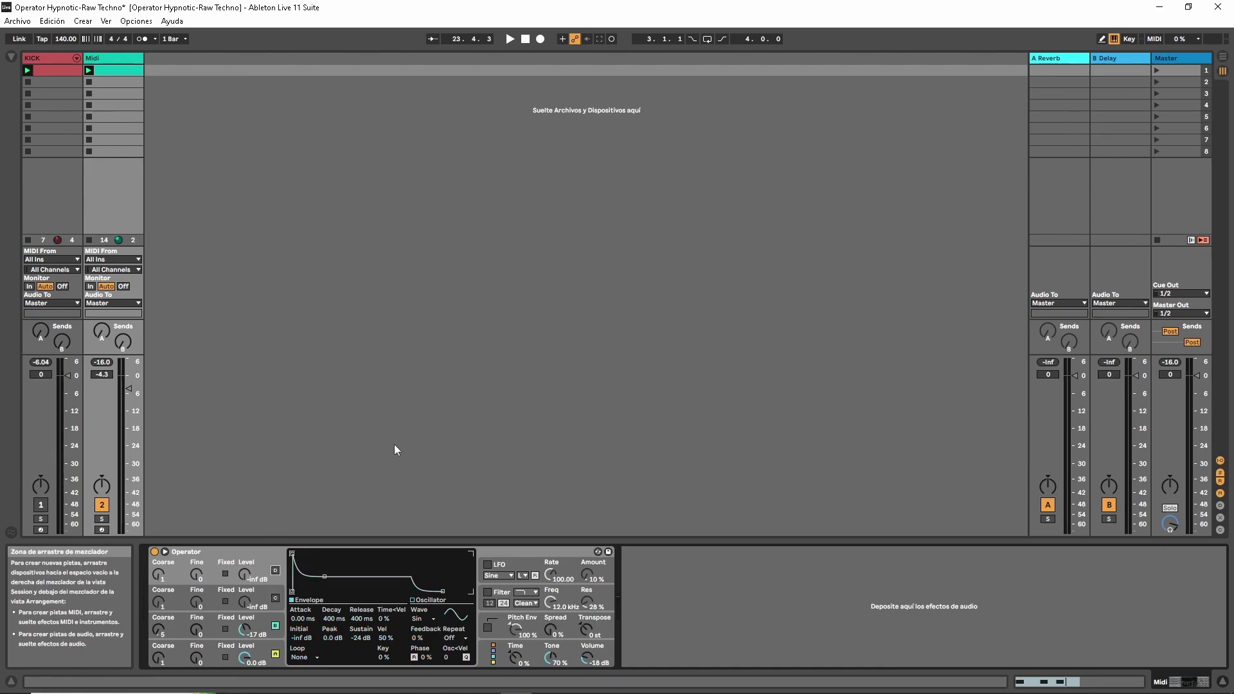
right_click(228, 552)
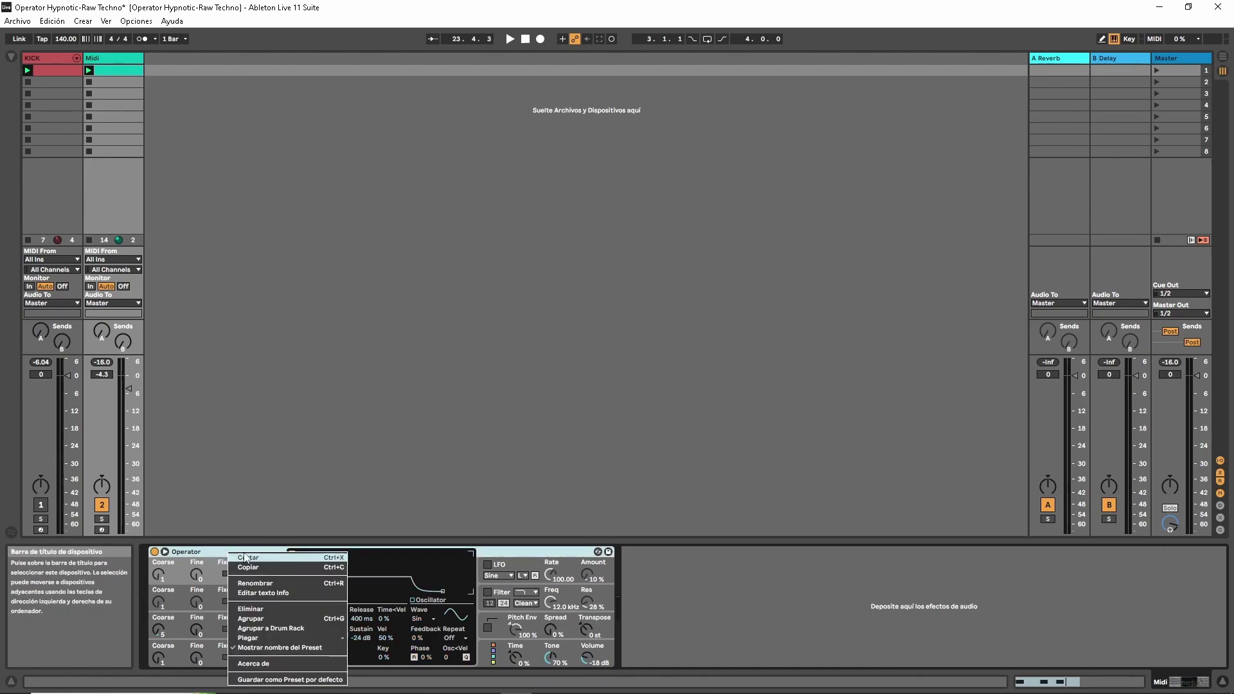
click(265, 638)
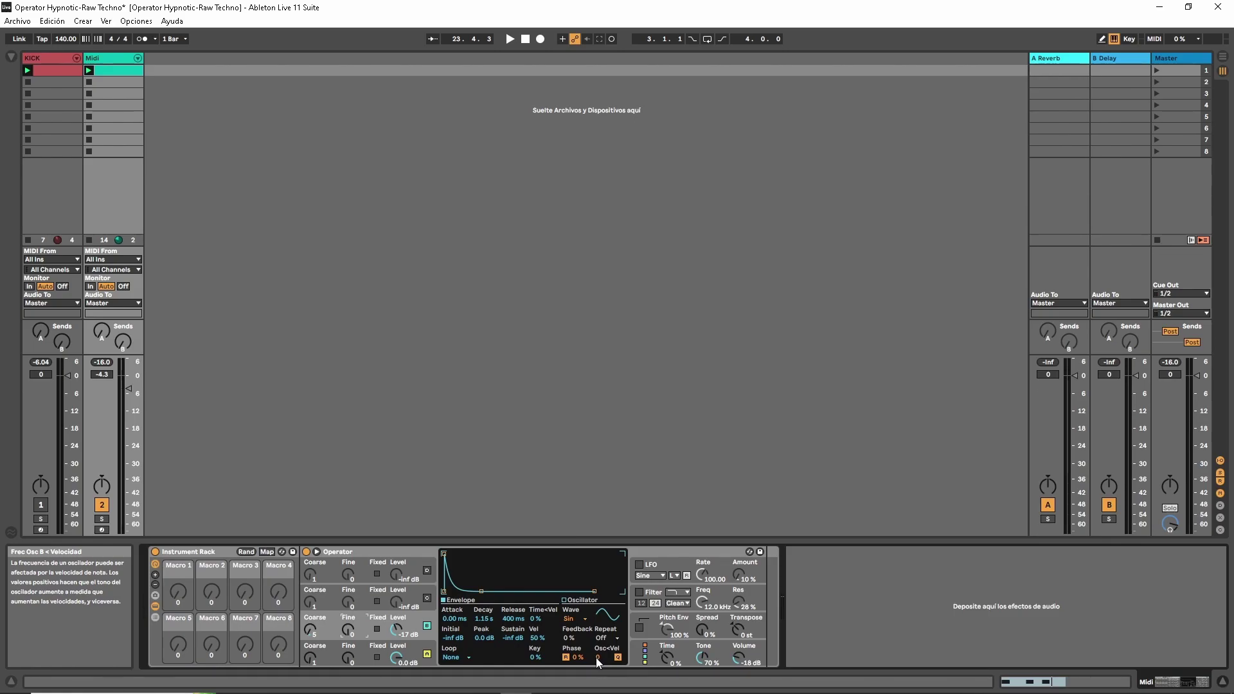
- Set oscillator B's frequency-by-velocity amount (Osc<Vel) to 100
drag(596, 657, 596, 651)
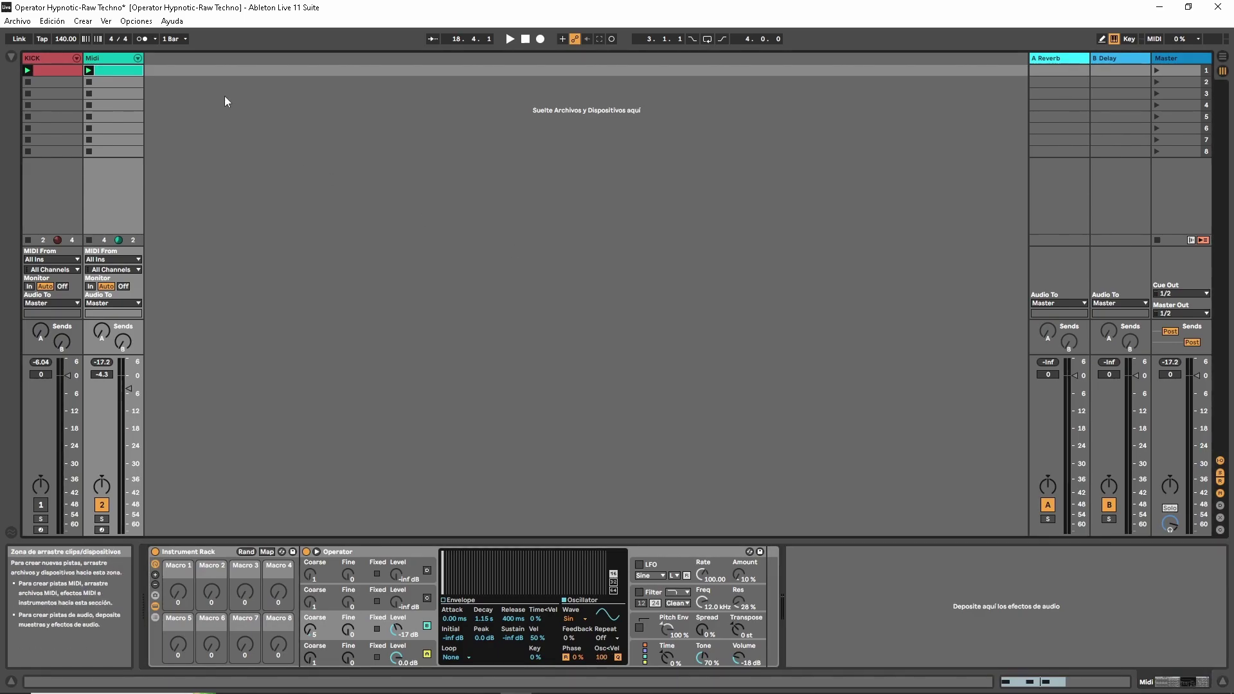
- Randomize the velocities of the C3 notes in the synth clip with a range of 127 and audition the variation
double_click(110, 74)
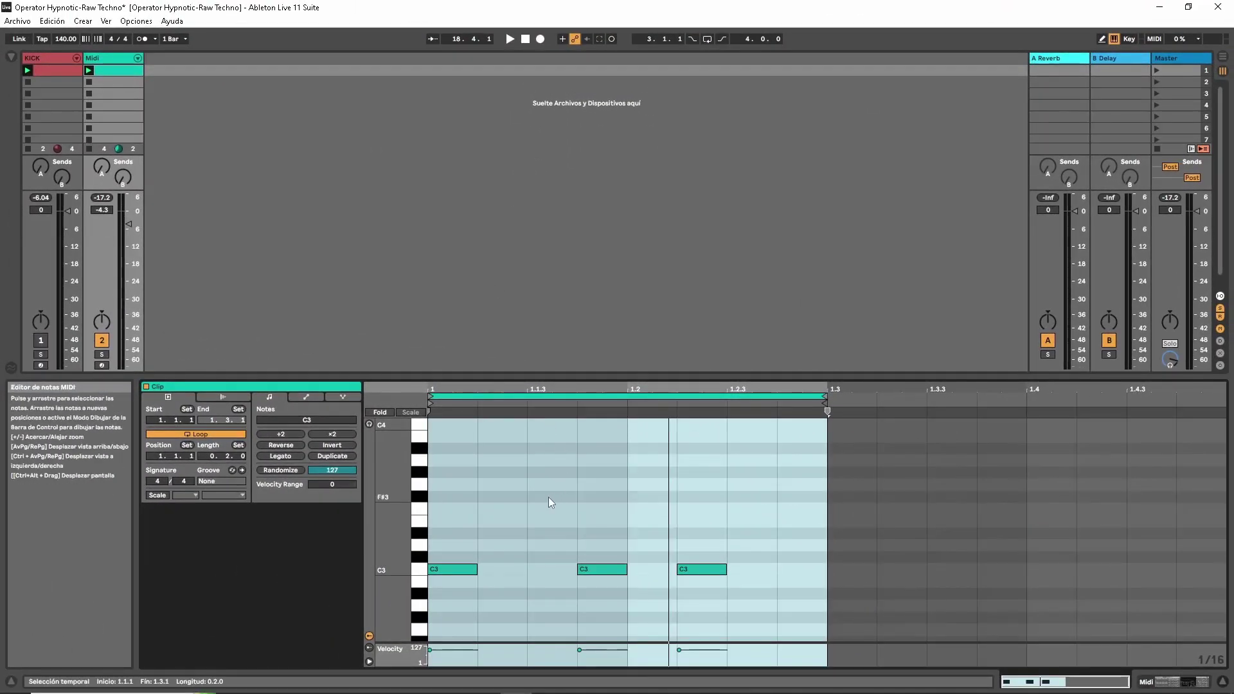
click(450, 515)
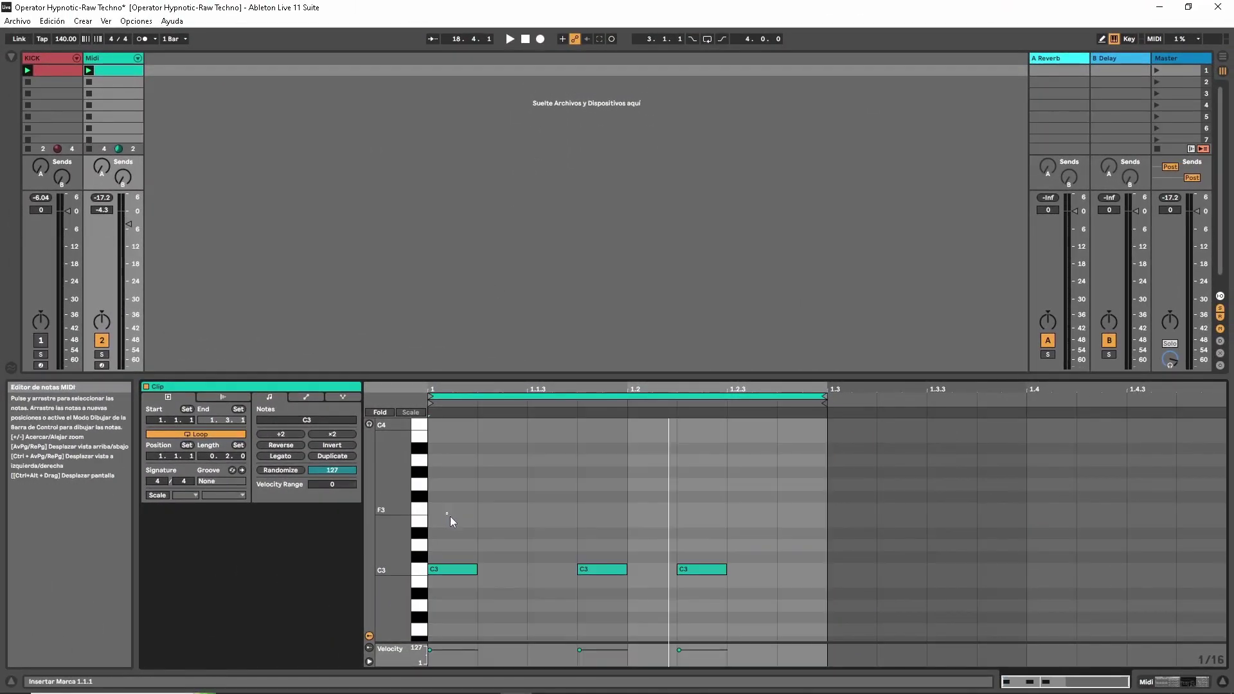
key(space)
click(281, 470)
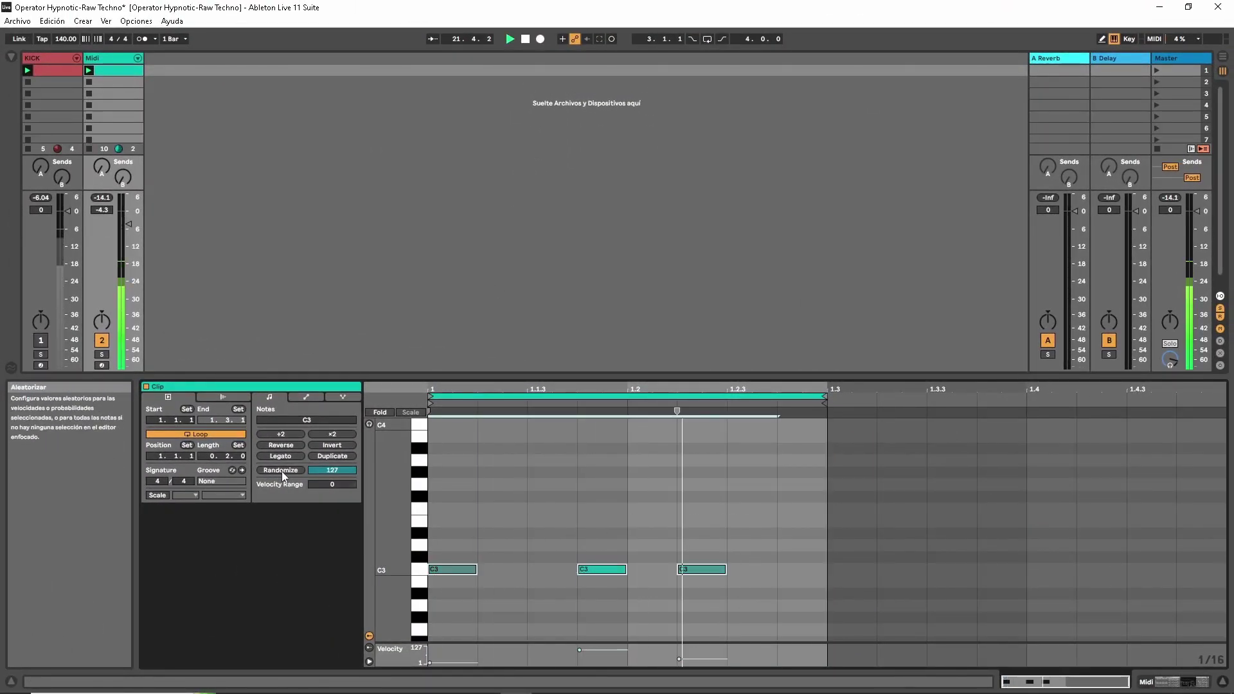
click(282, 472)
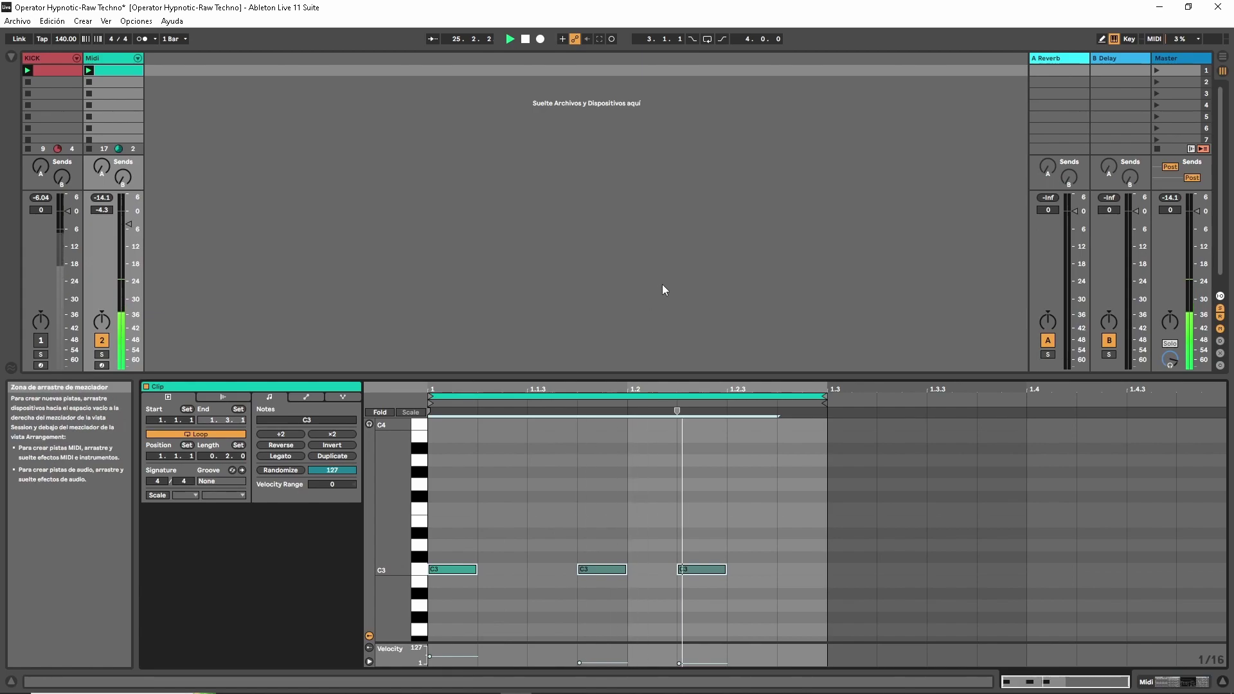
key(space)
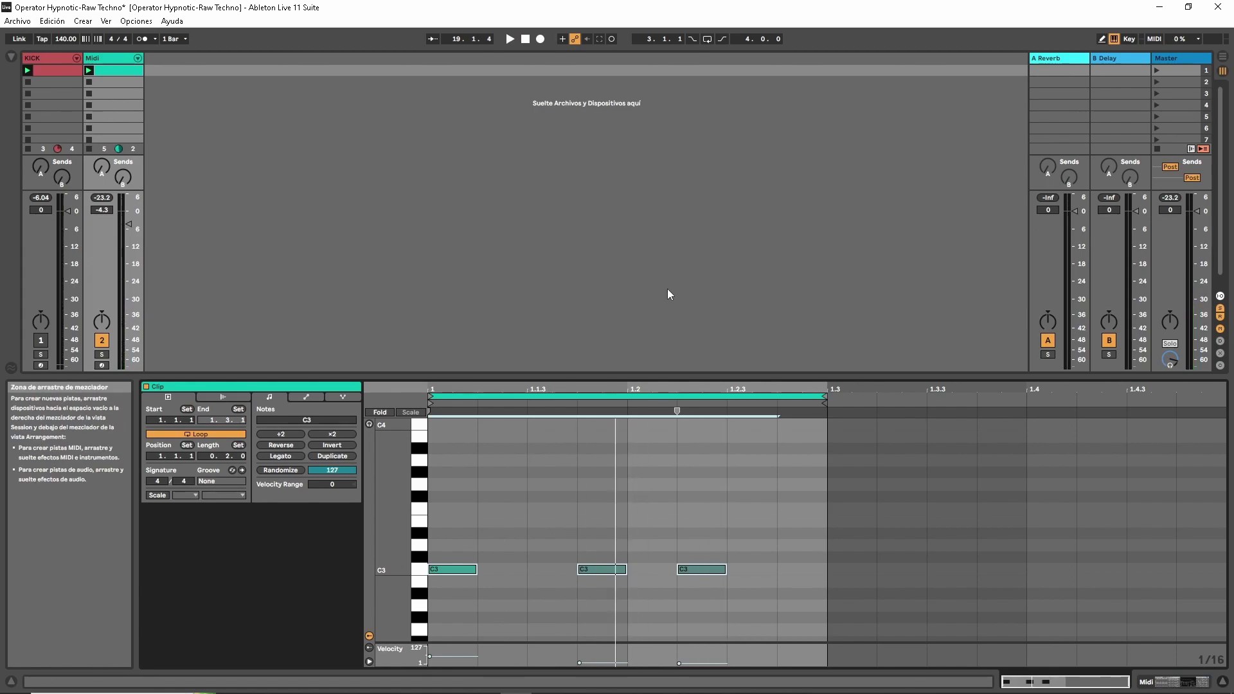
key(space)
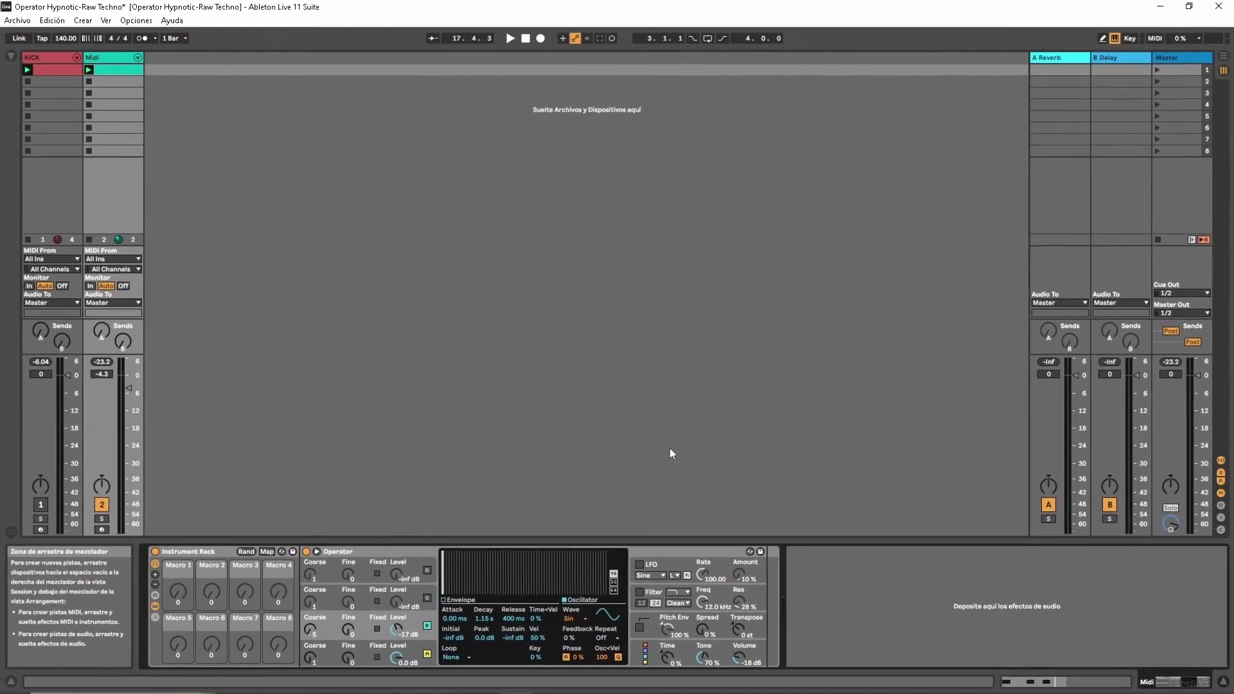
- Turn on Operator's pitch envelope with its amount at 0.0 % and set the global transpose to -17 st during playback
click(637, 626)
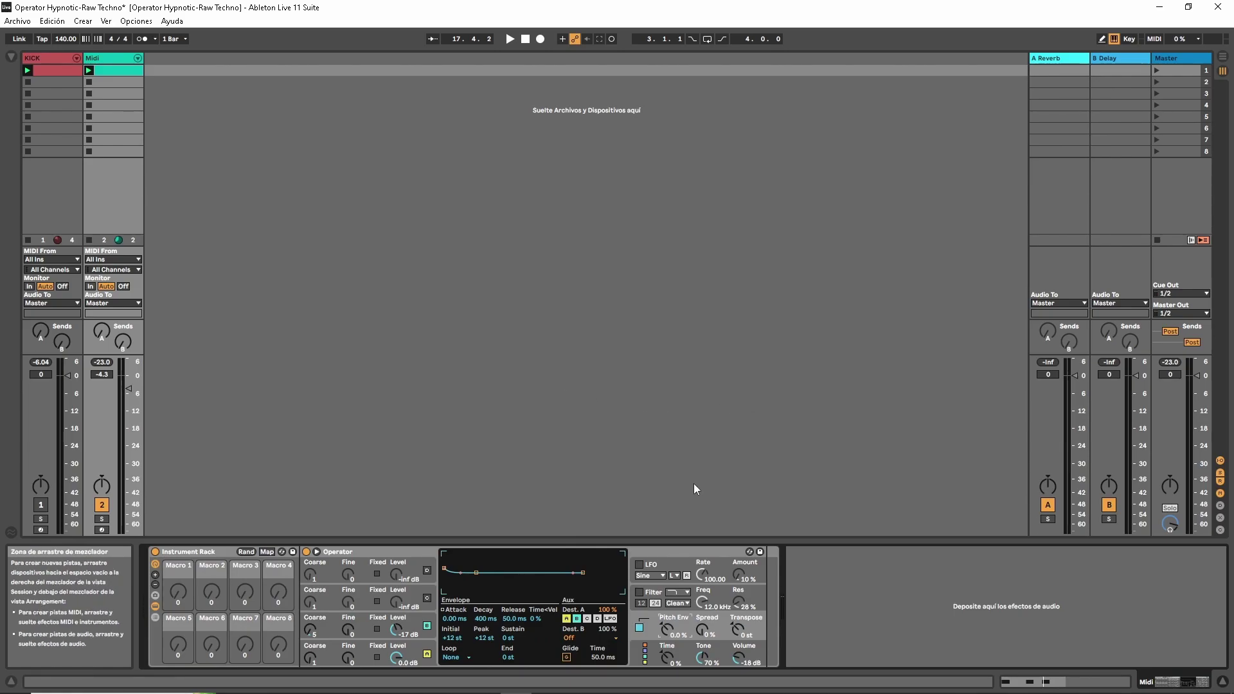
key(space)
drag(737, 630, 737, 642)
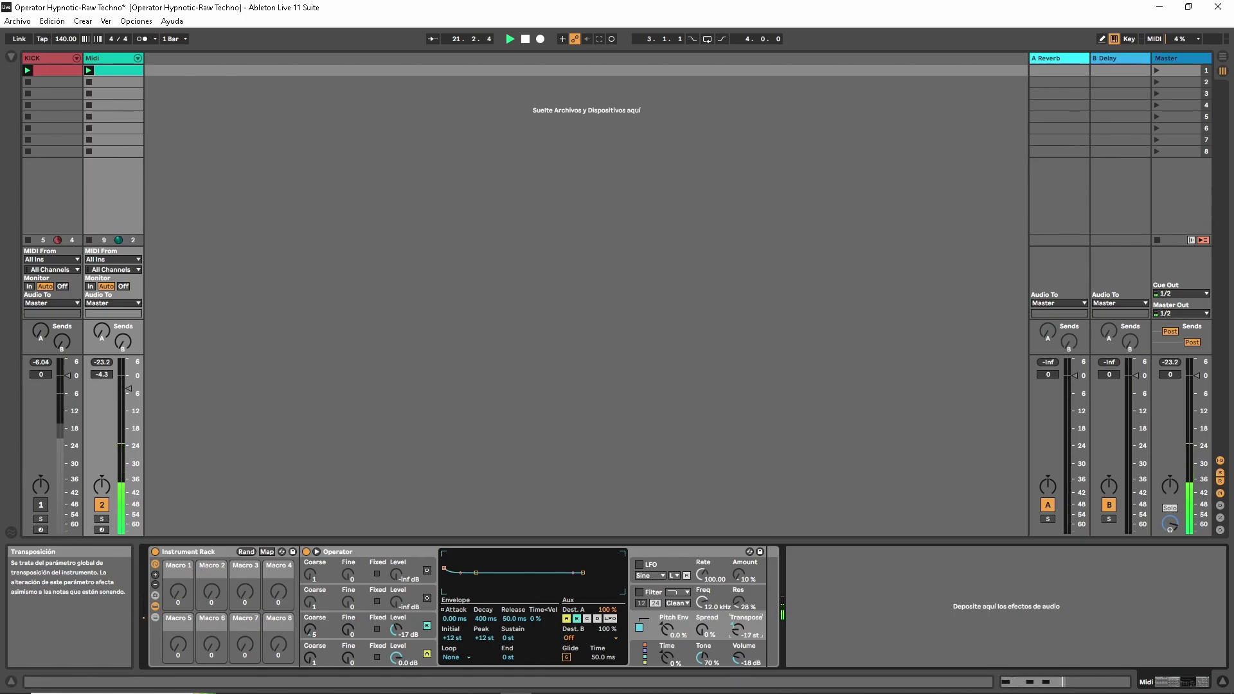
- Raise the synth track's send to the A Reverb return and audition the sound with it
mouse_move(102, 331)
mouse_down()
mouse_move(101, 318)
mouse_move(103, 334)
mouse_up()
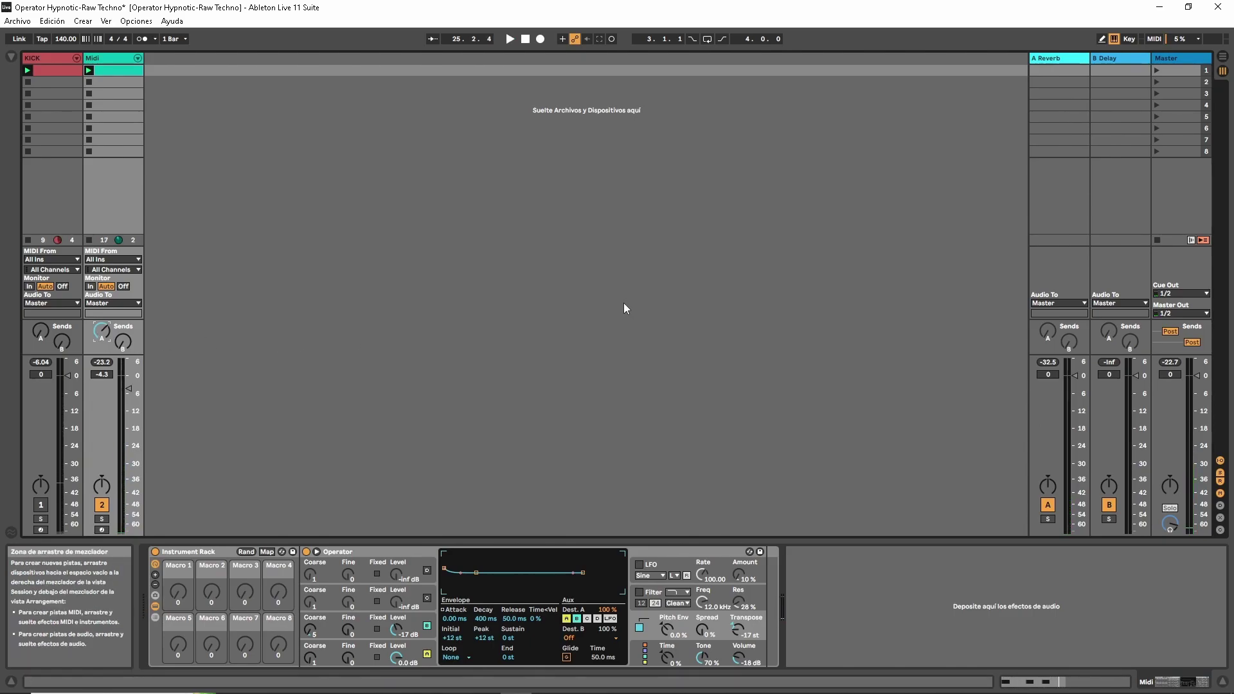
key(space)
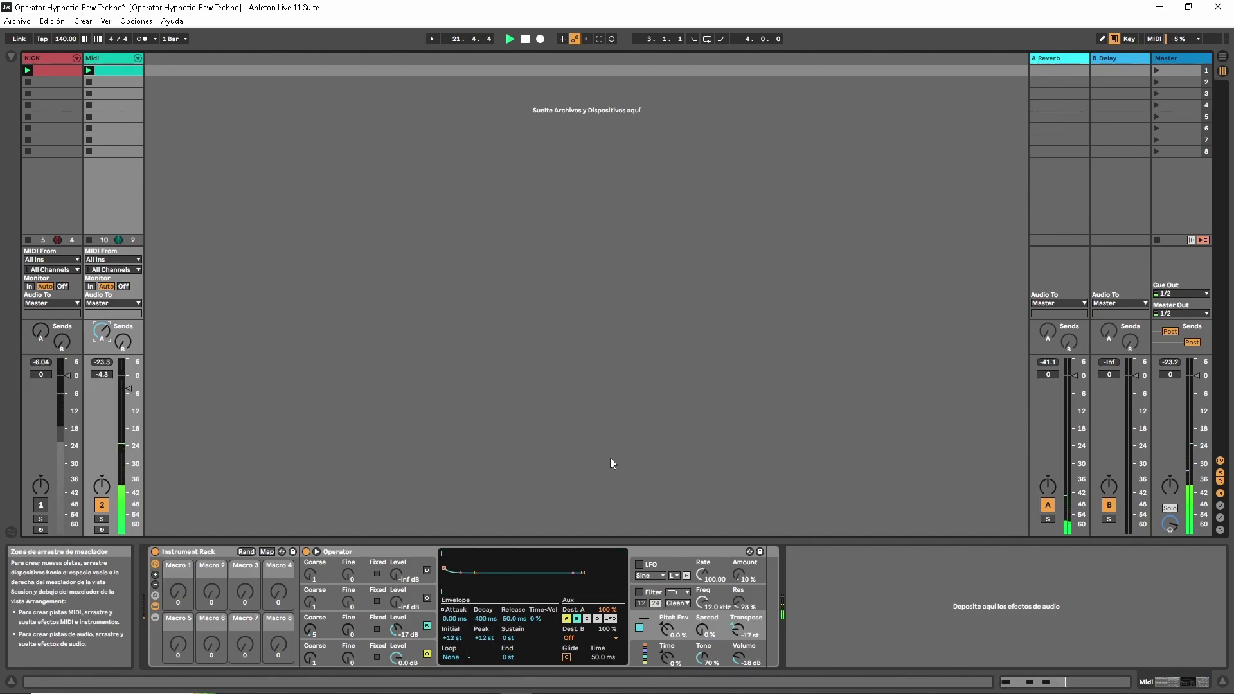
- Enable Operator's filter at 18.5 kHz and set its shaper to 4Bit with 4.31 dB drive and 82 % dry/wet
key(space)
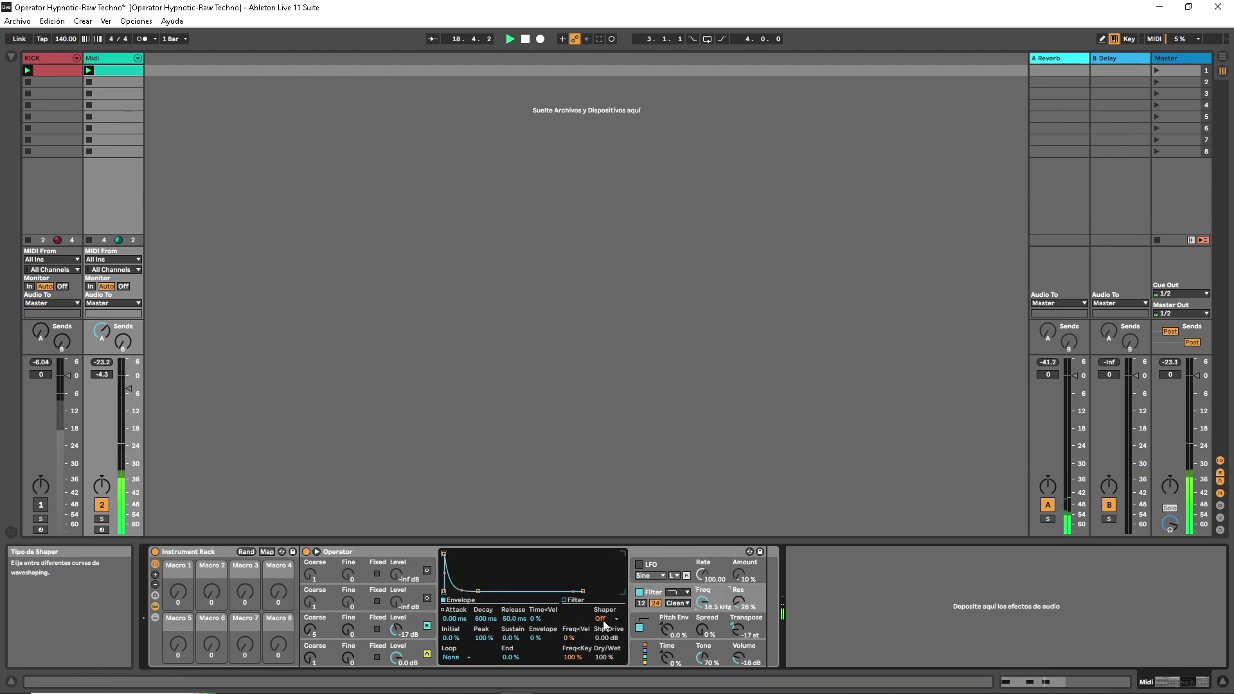
click(604, 619)
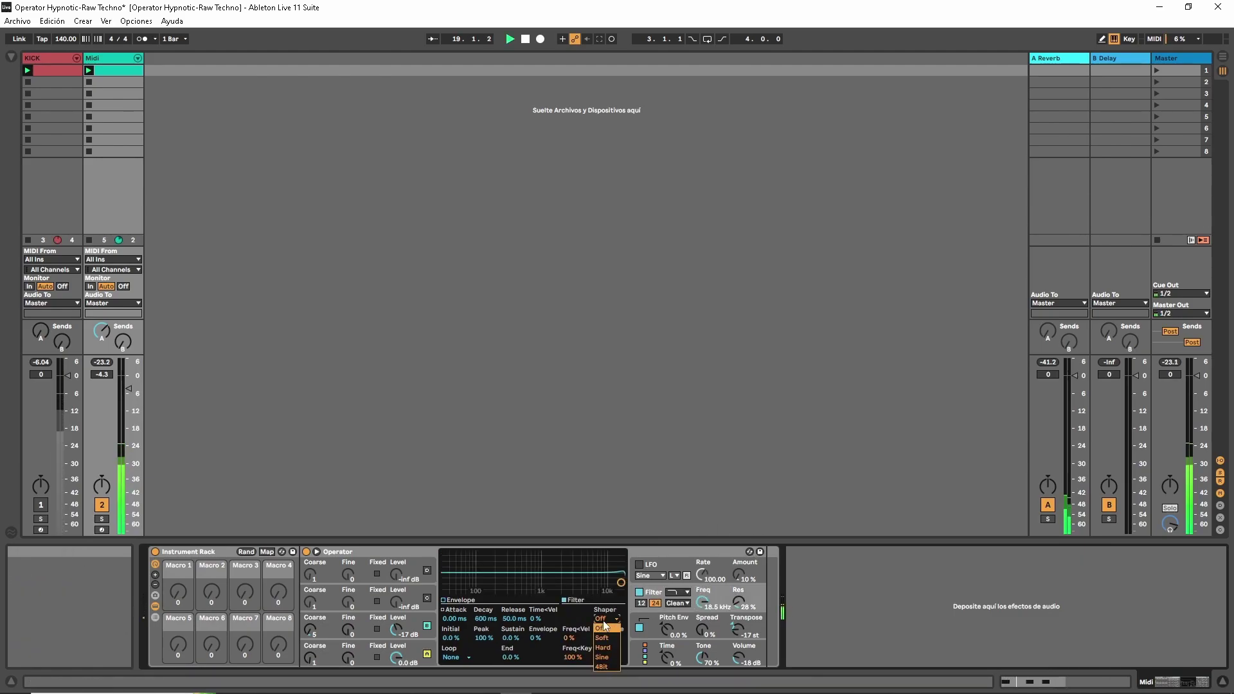
click(604, 664)
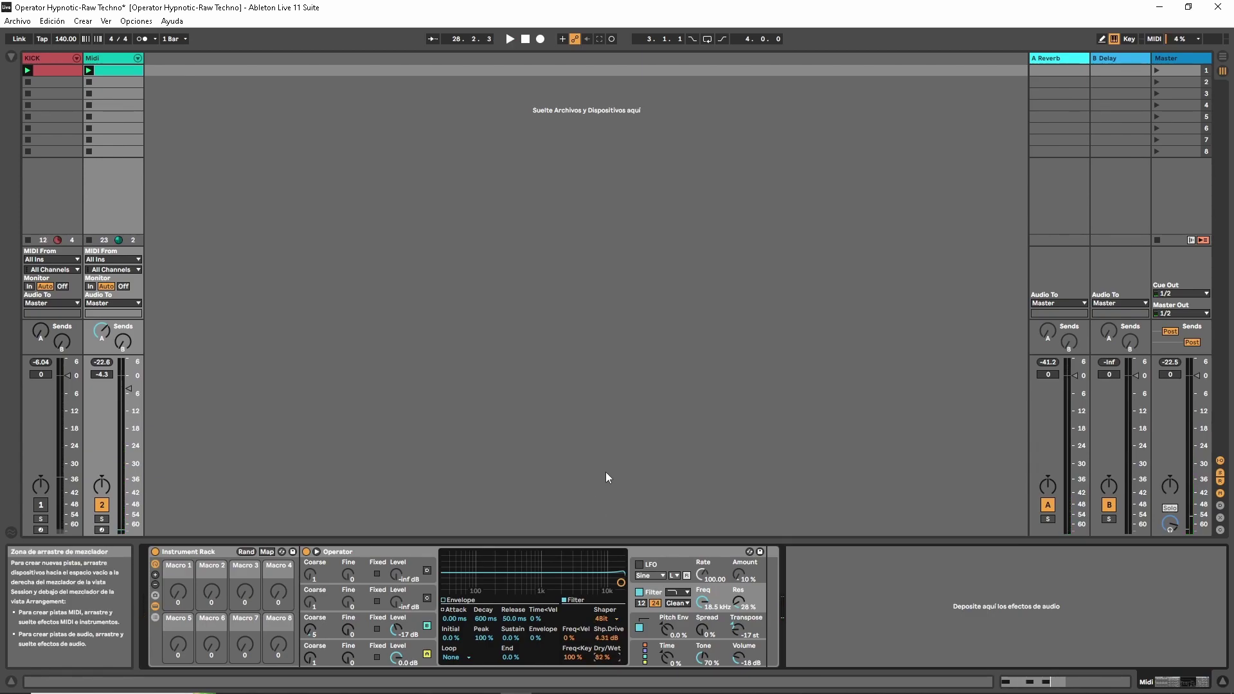
- Increase the synth track's reverb send further and audition the synth briefly together with the kick
key(space)
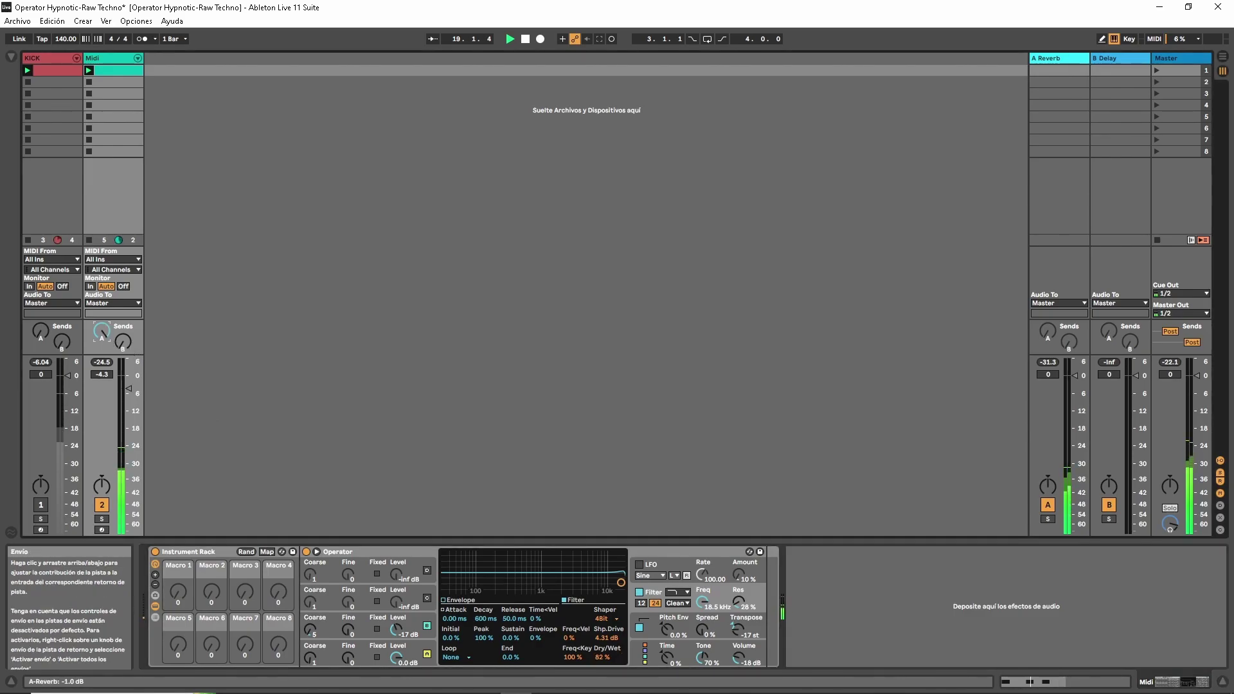
click(41, 504)
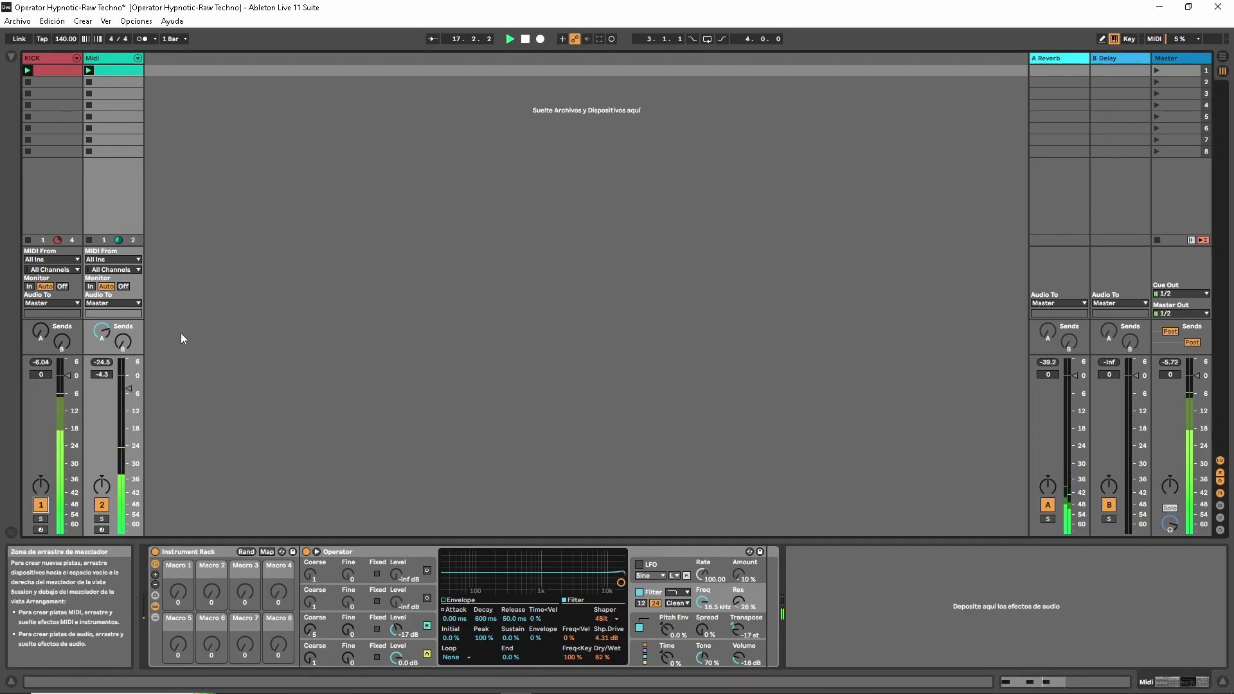
click(40, 506)
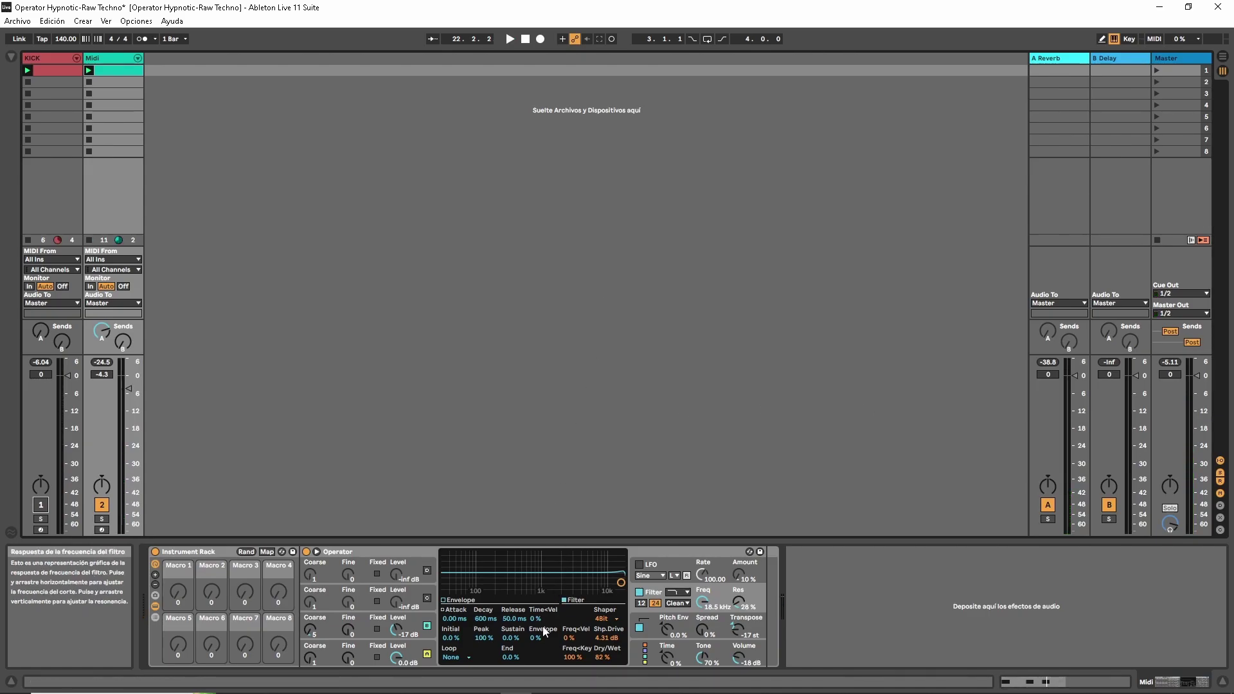
- Set Operator's filter to 269 Hz cutoff and 32 % resonance with more envelope amount, and its transpose to -23 st
drag(531, 638, 530, 625)
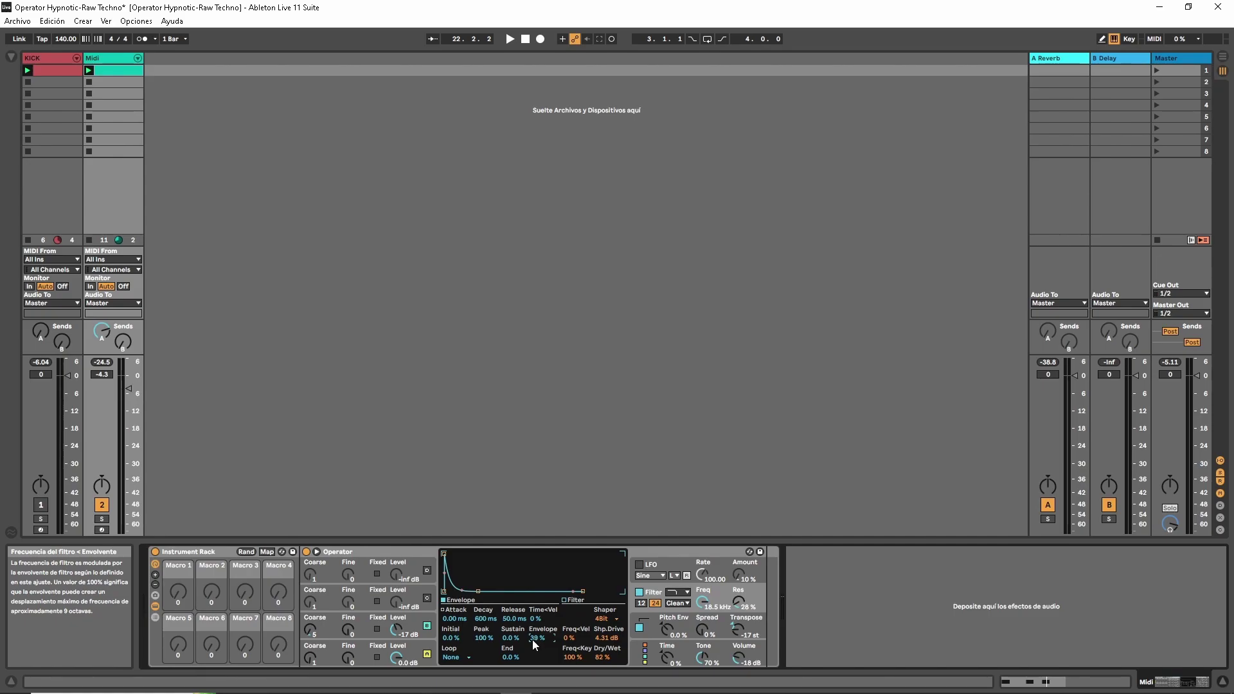
key(space)
drag(702, 600, 702, 639)
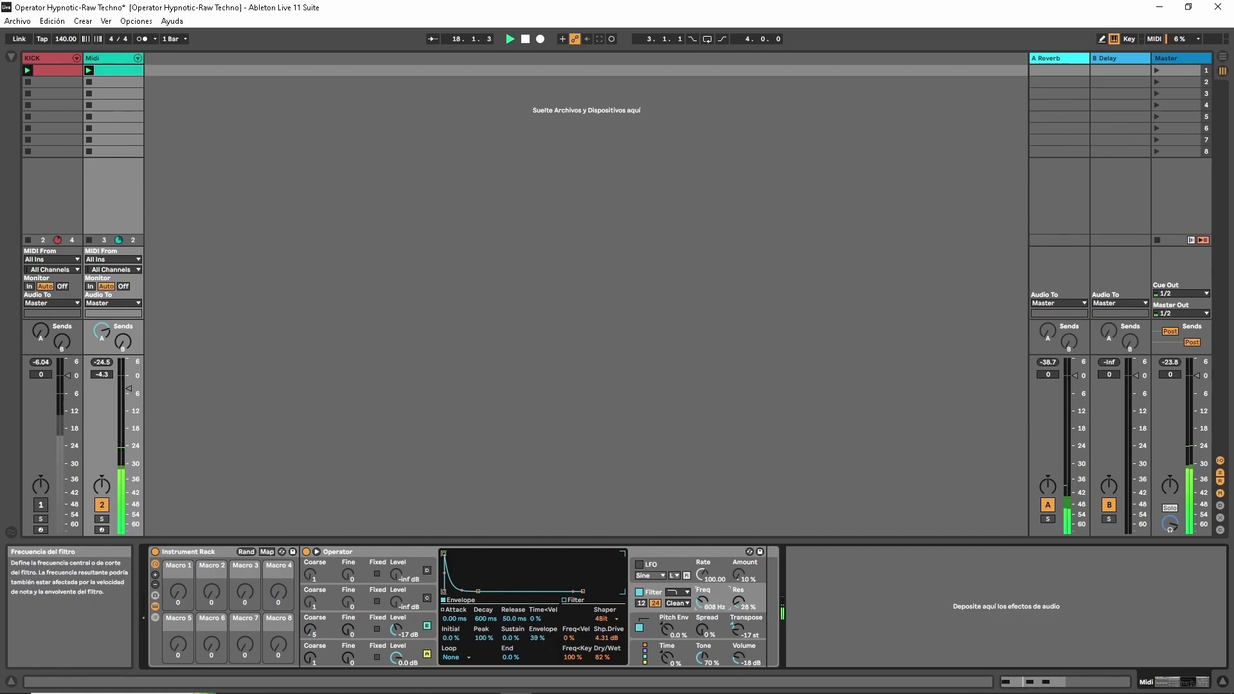
drag(530, 639, 530, 628)
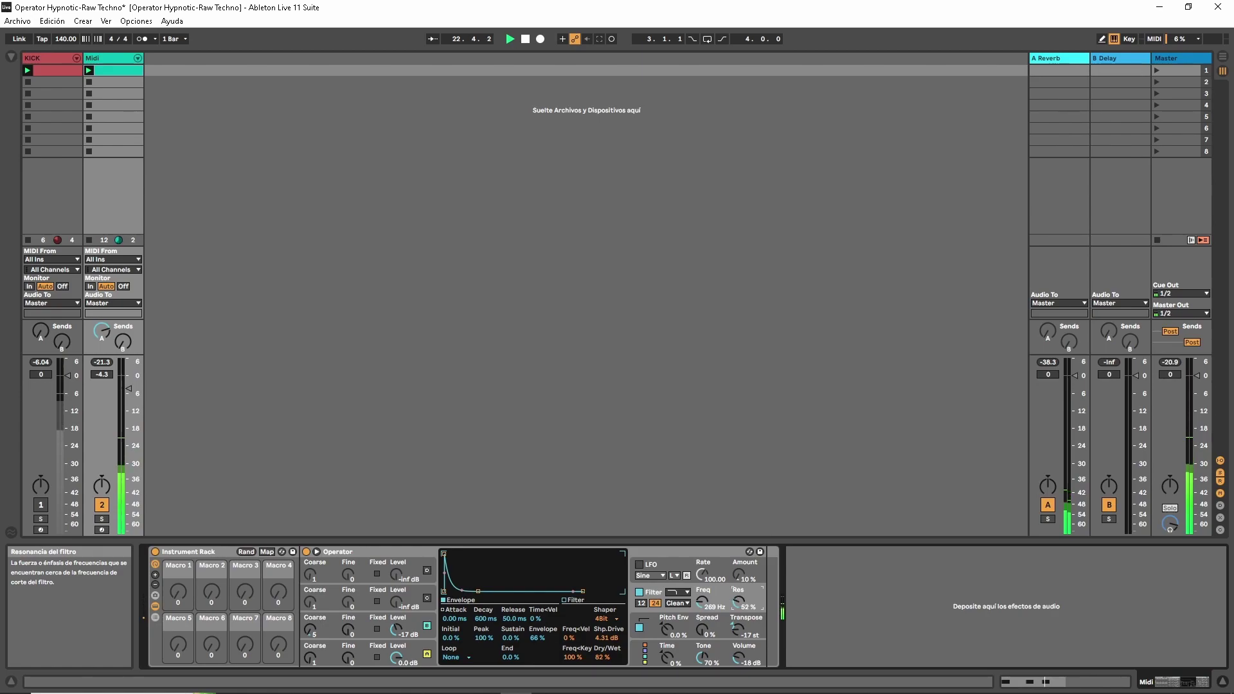
drag(539, 638, 539, 631)
drag(738, 629, 738, 637)
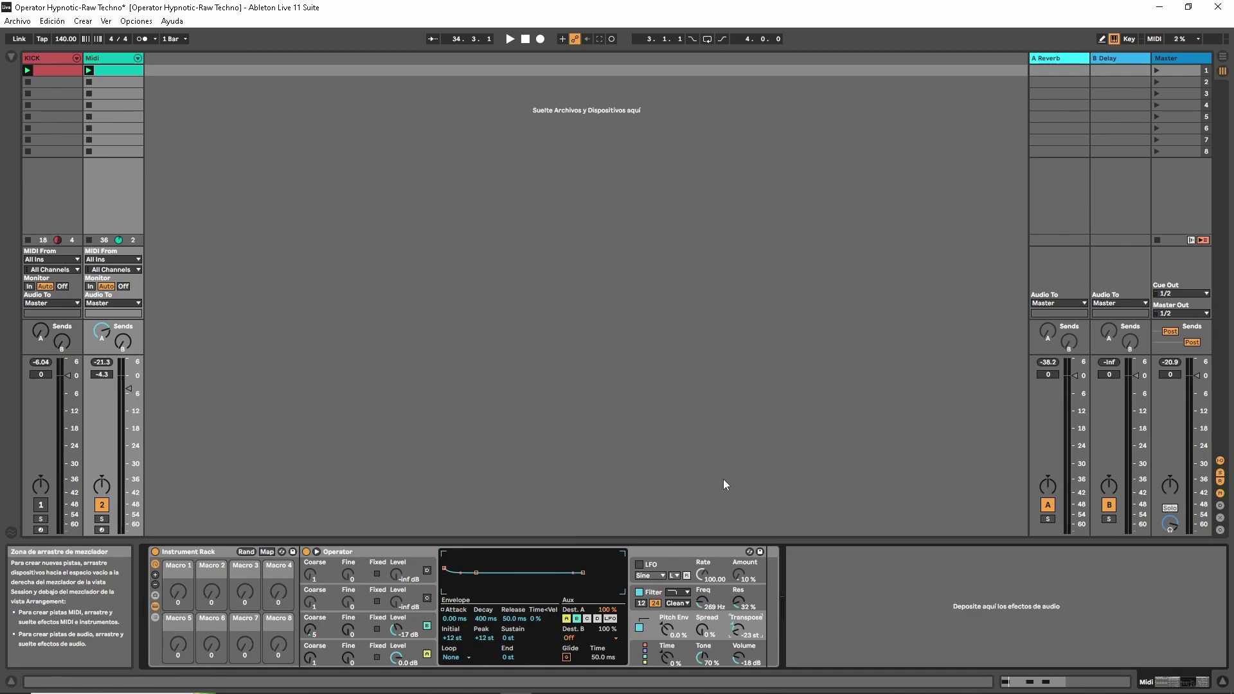
- Lower the clip's three notes to C2, trying them at C1 for comparison during playback
key(space)
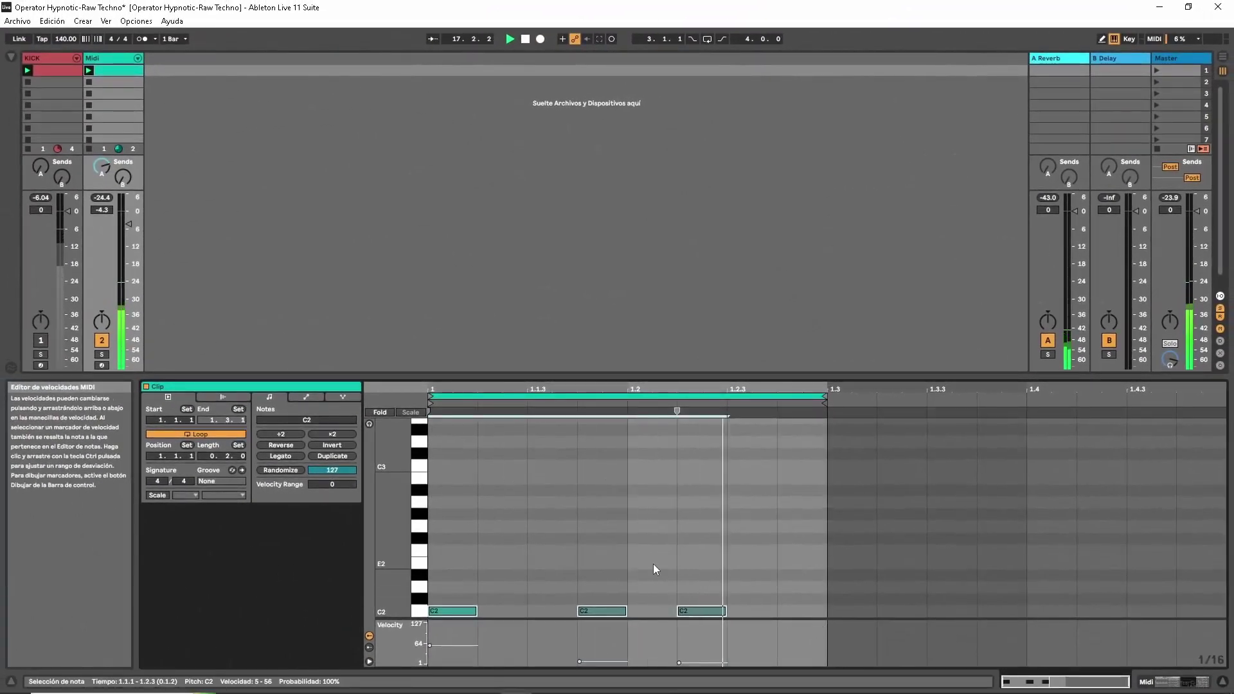
key(shift+Down)
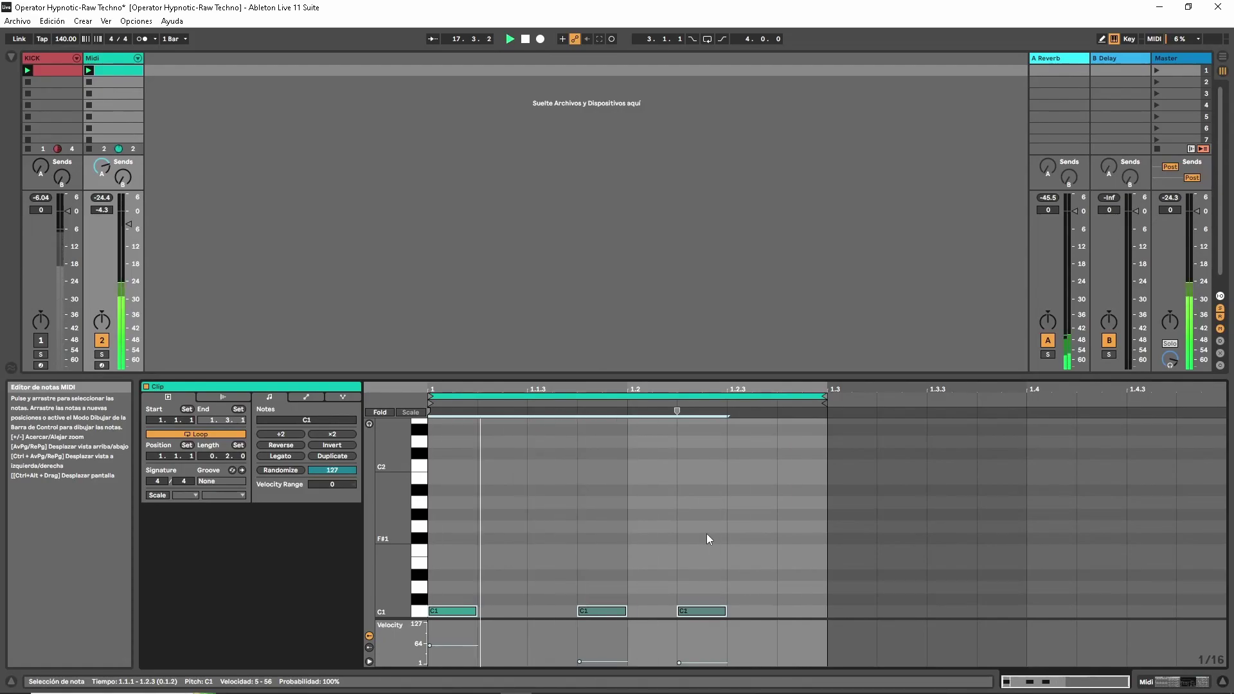
key(shift+Up)
key(space)
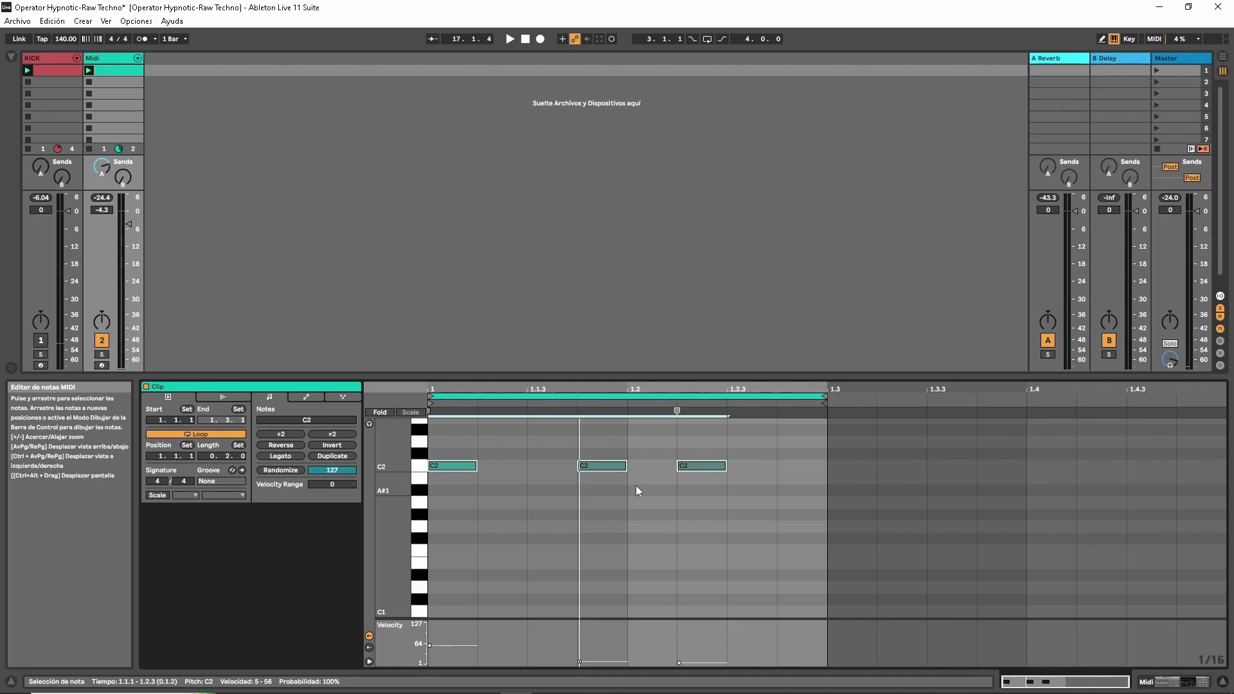
key(space)
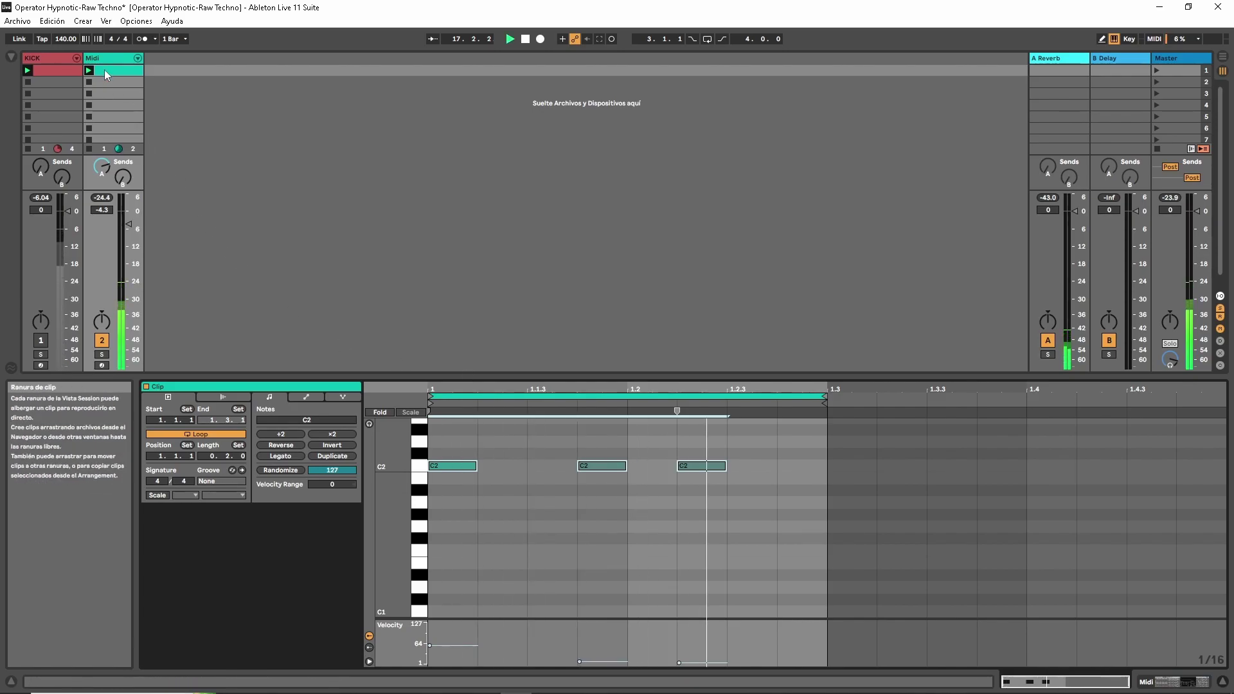
- Add a Delay effect after the Instrument Rack on the synth track and set its dry/wet to 39 %
key(shift+Tab)
key(ctrl+alt+i)
key(space)
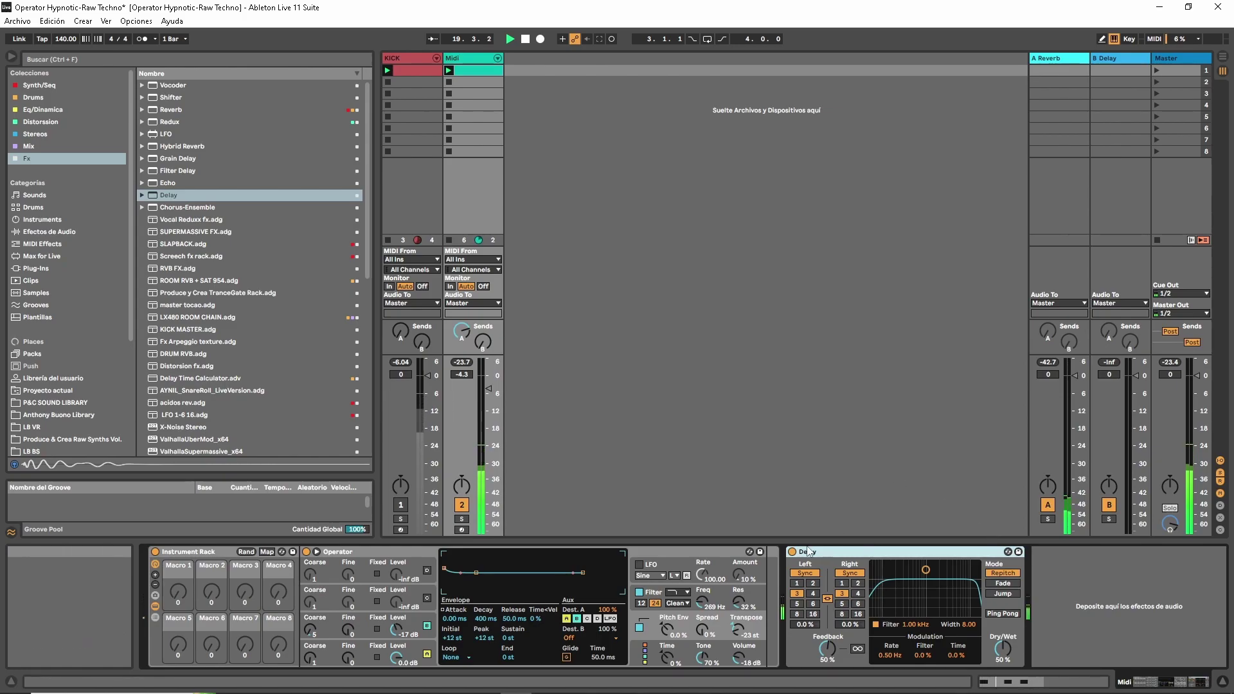
drag(1003, 647, 1002, 658)
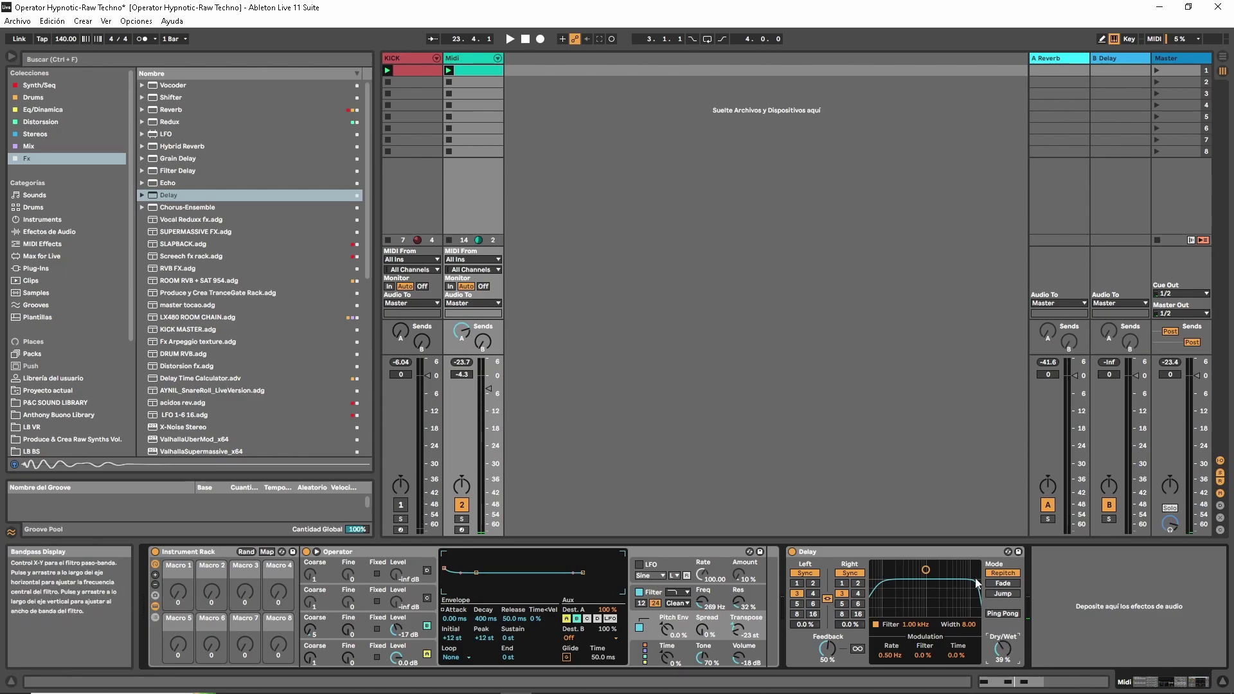
key(space)
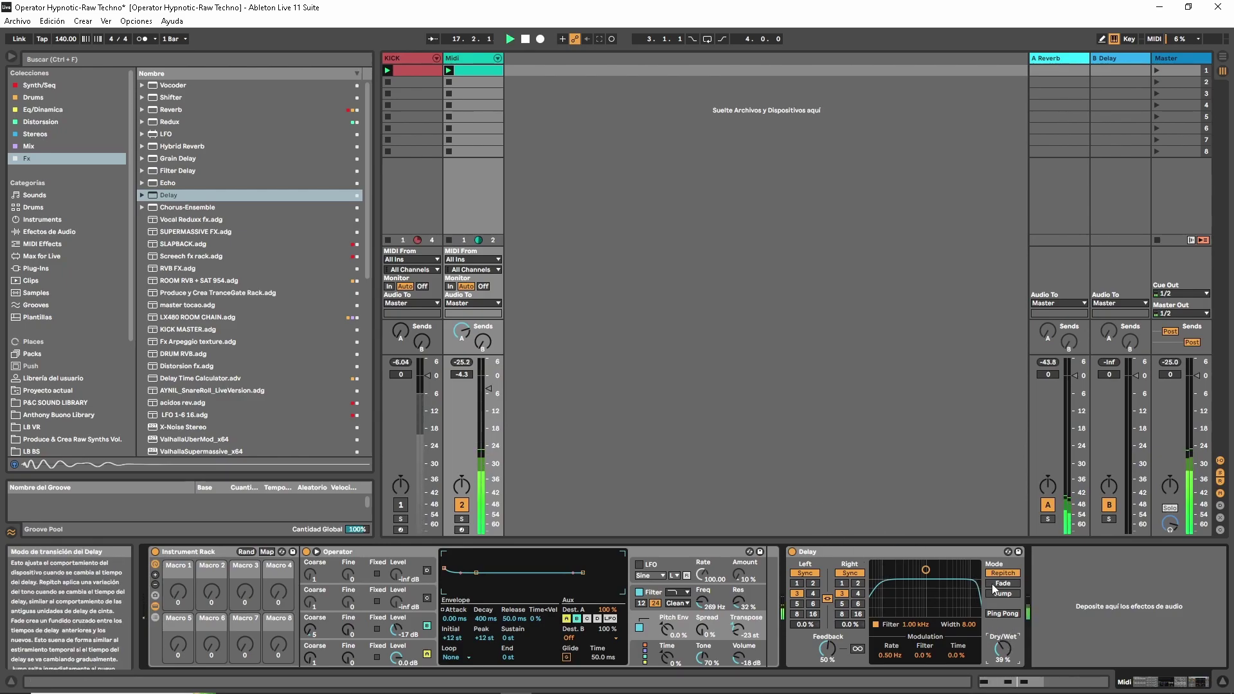
- Narrow the Delay's band-pass filter to a width of 5.28 and audition the result
drag(969, 624, 968, 650)
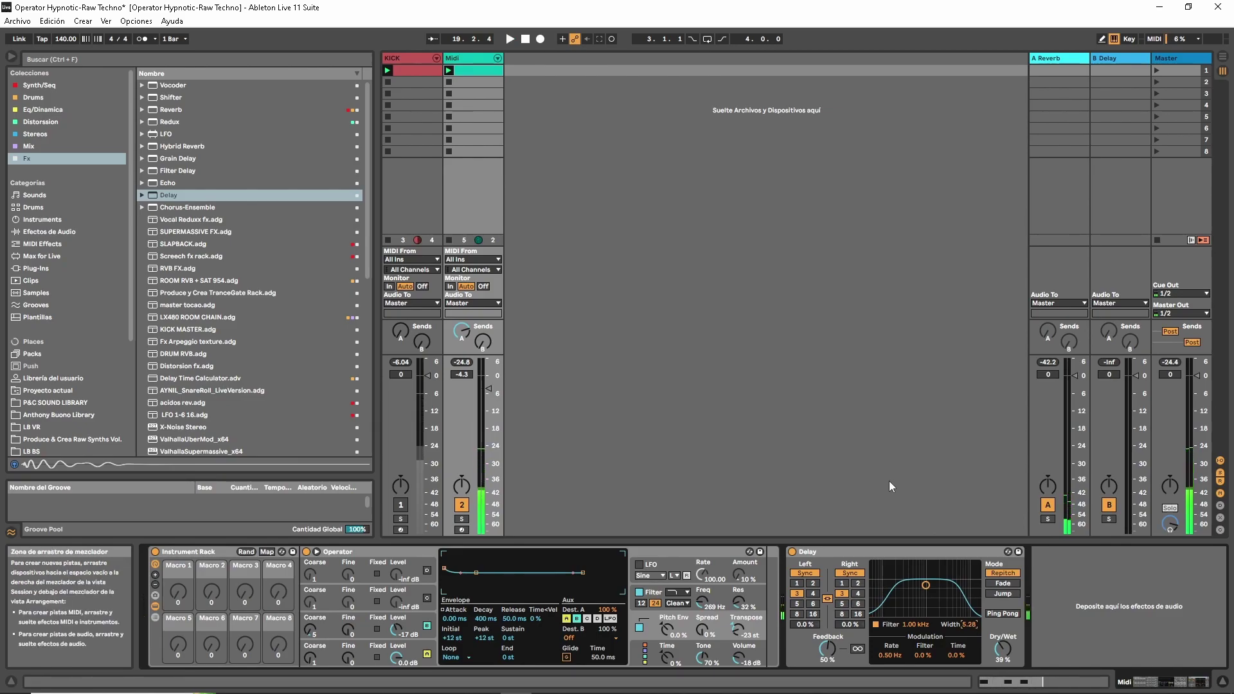
key(space)
key(space)
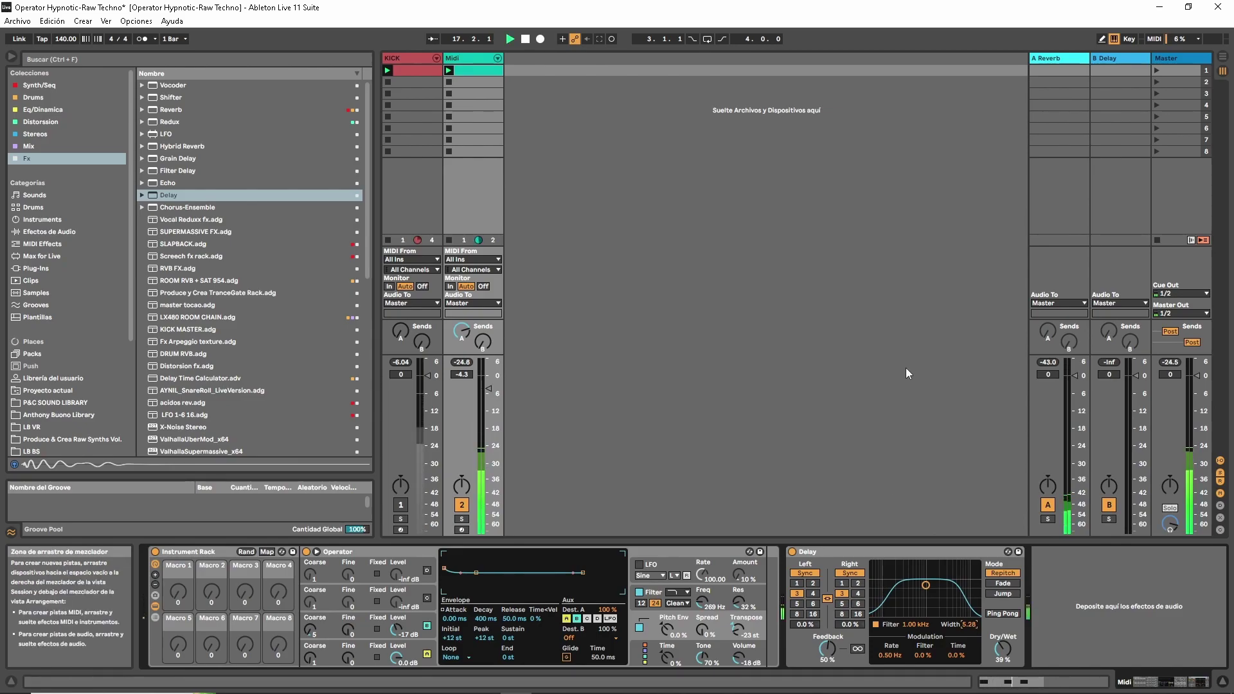
- Try a left delay time of 2 sixteenths, return it to 3, and audition the delayed synth with the kick
click(812, 583)
click(796, 593)
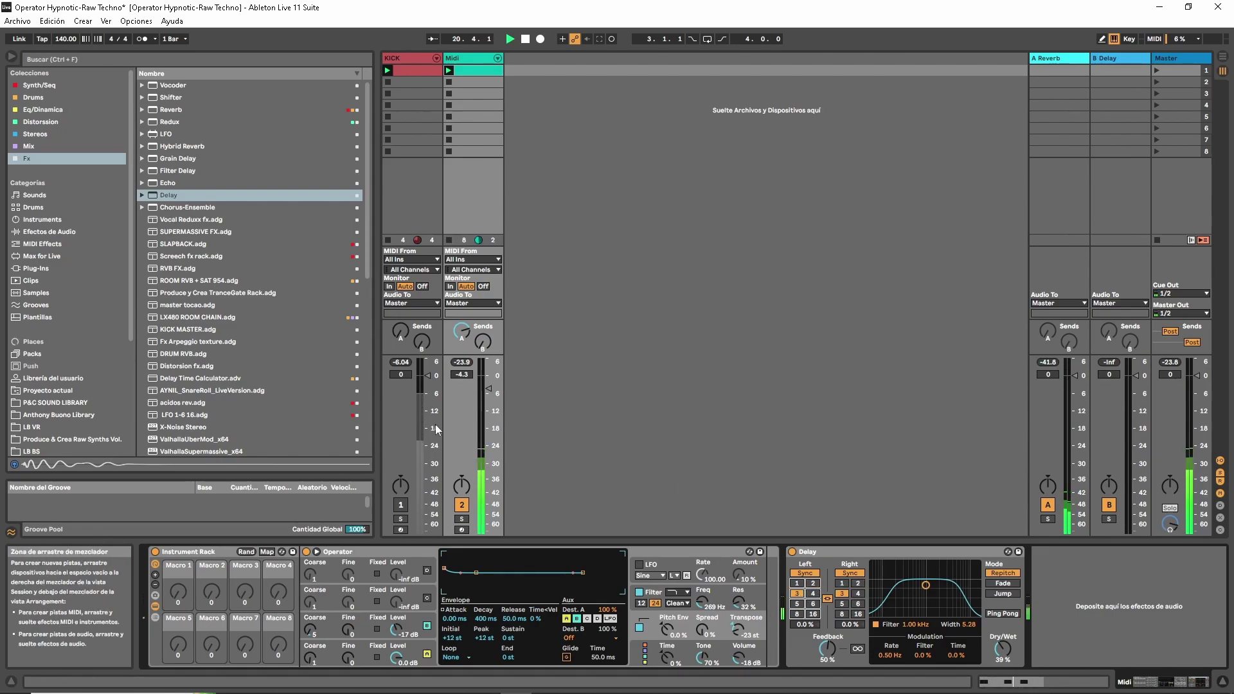
click(401, 508)
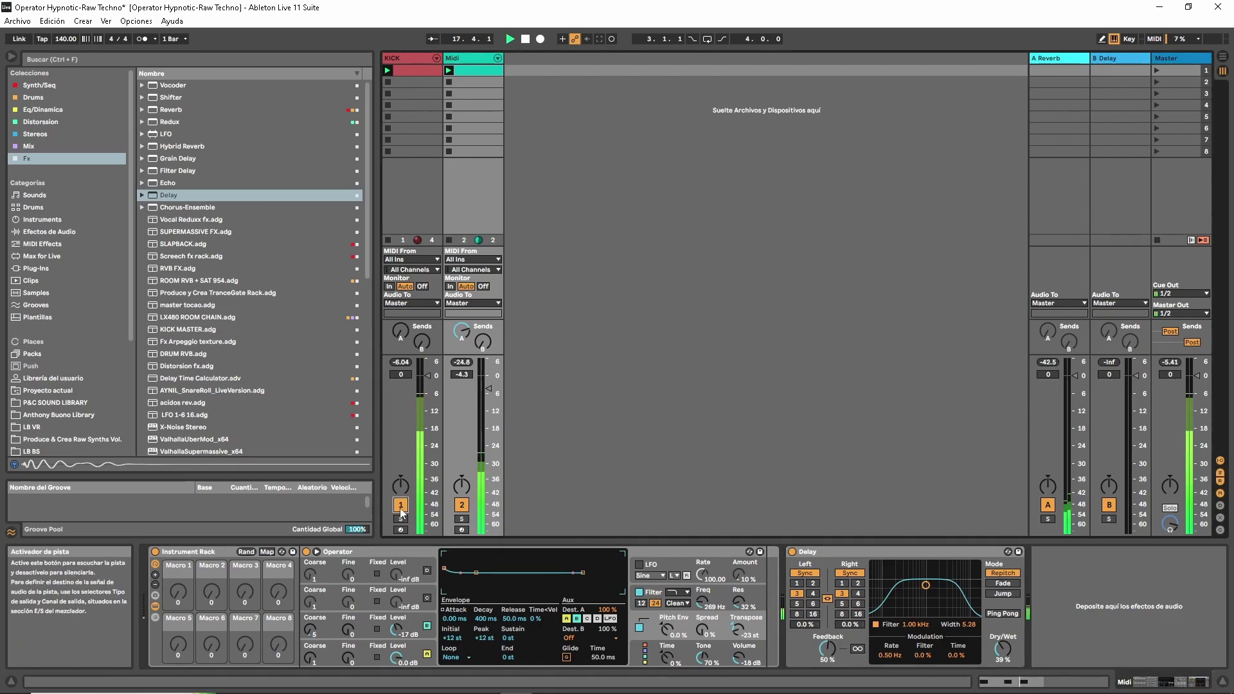
click(401, 508)
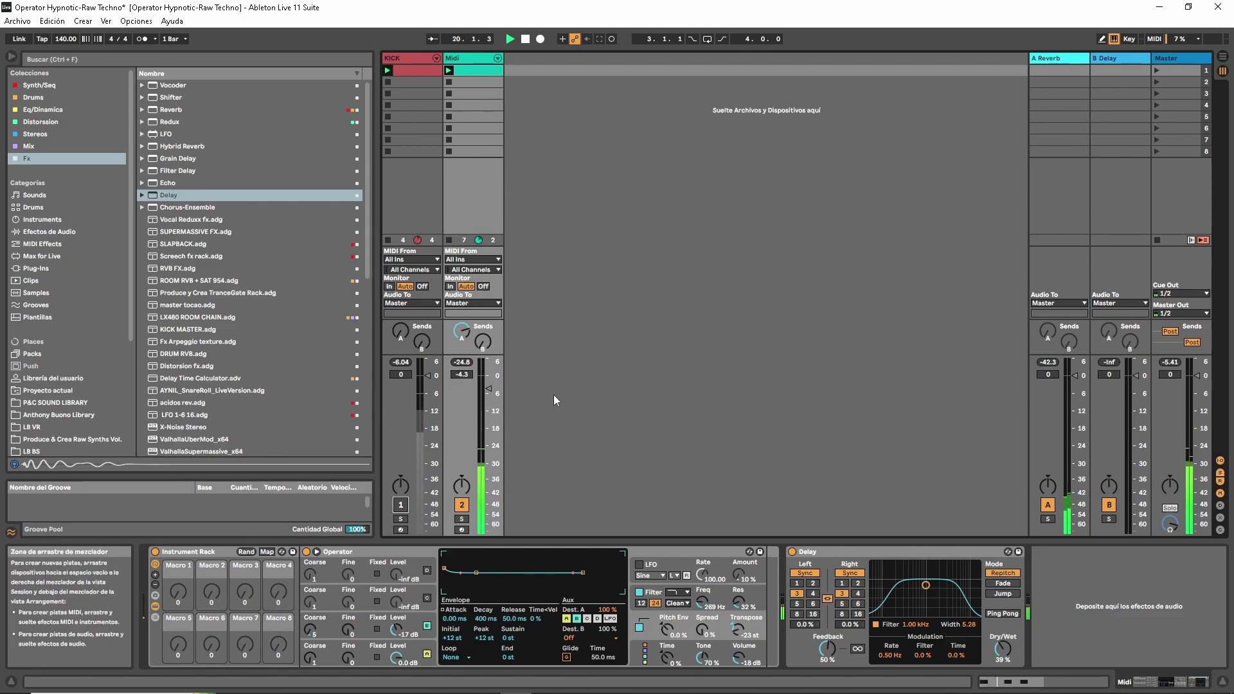
- Shorten the synth clip's loop to a length of 0.1.2, ending at 1.2.3, and play it with the kick enabled
click(458, 72)
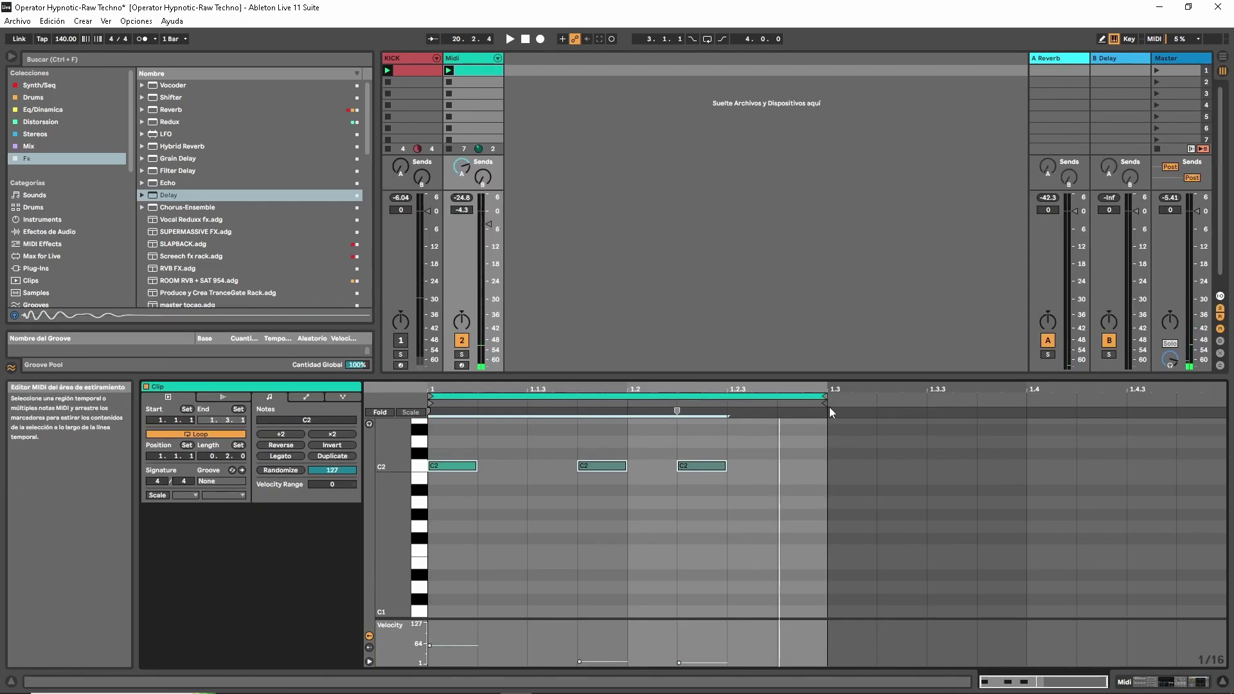
drag(822, 400, 727, 400)
key(space)
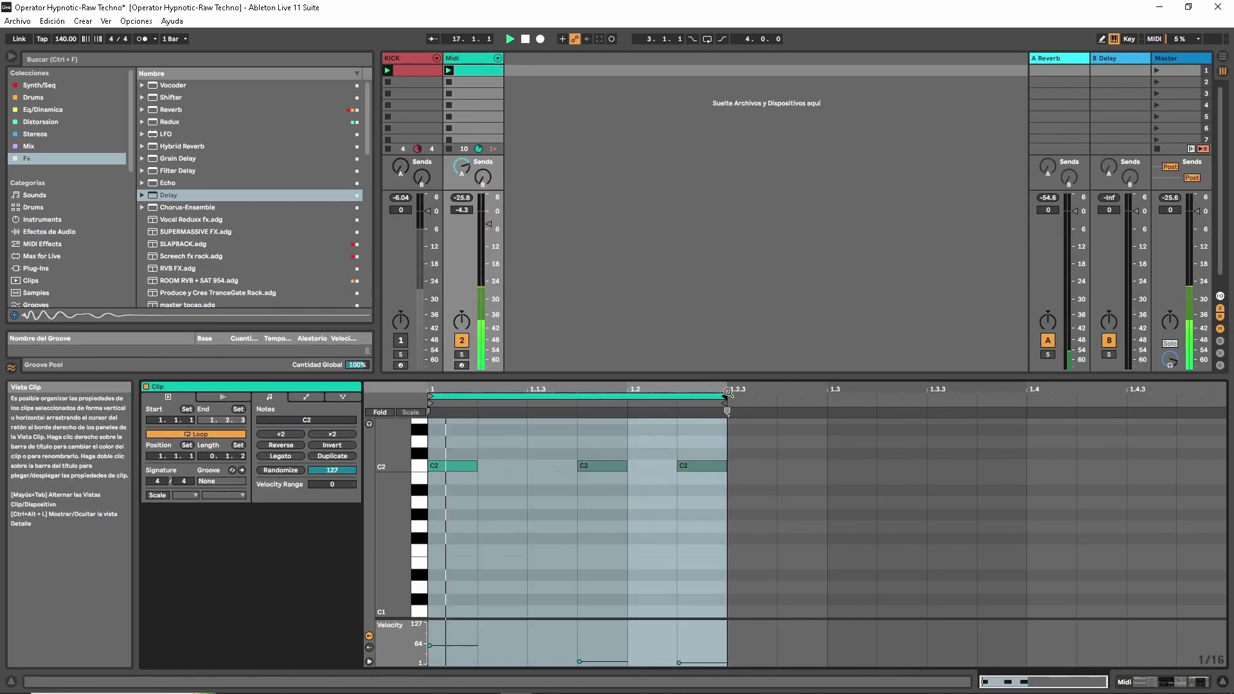
key(F1)
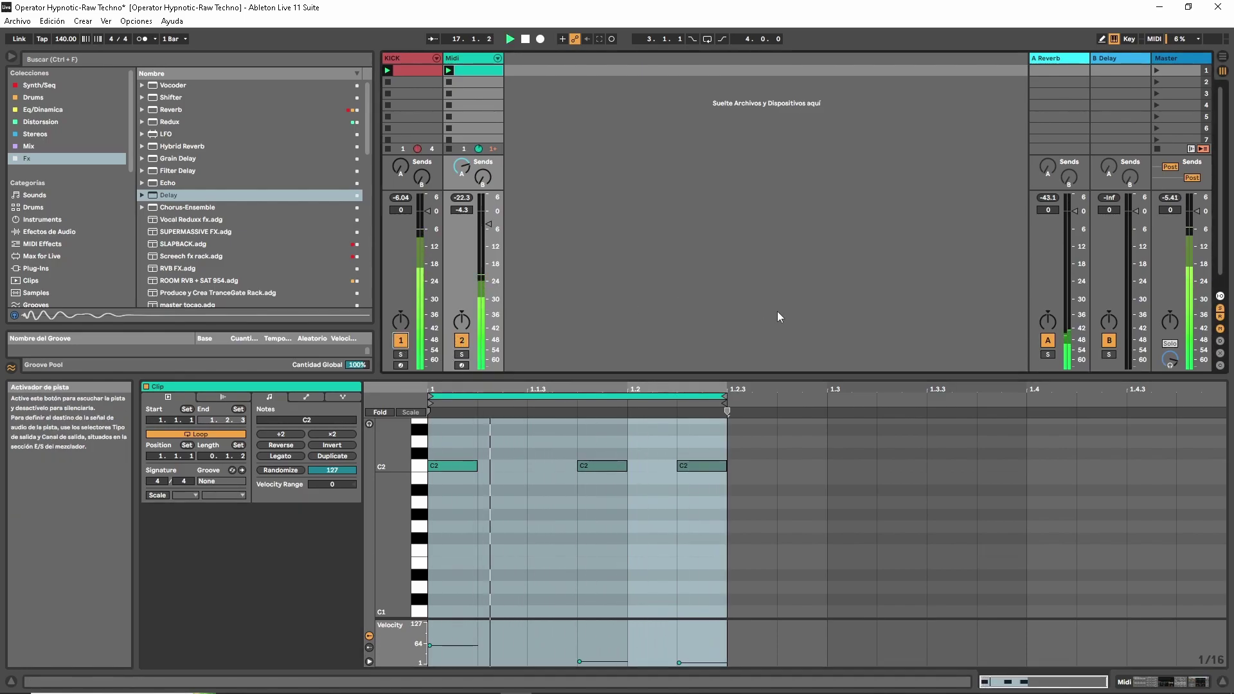
- Audition the playing synth with Operator's filter frequency swept up to 4.22 kHz and its transpose raised to 13 st
double_click(463, 59)
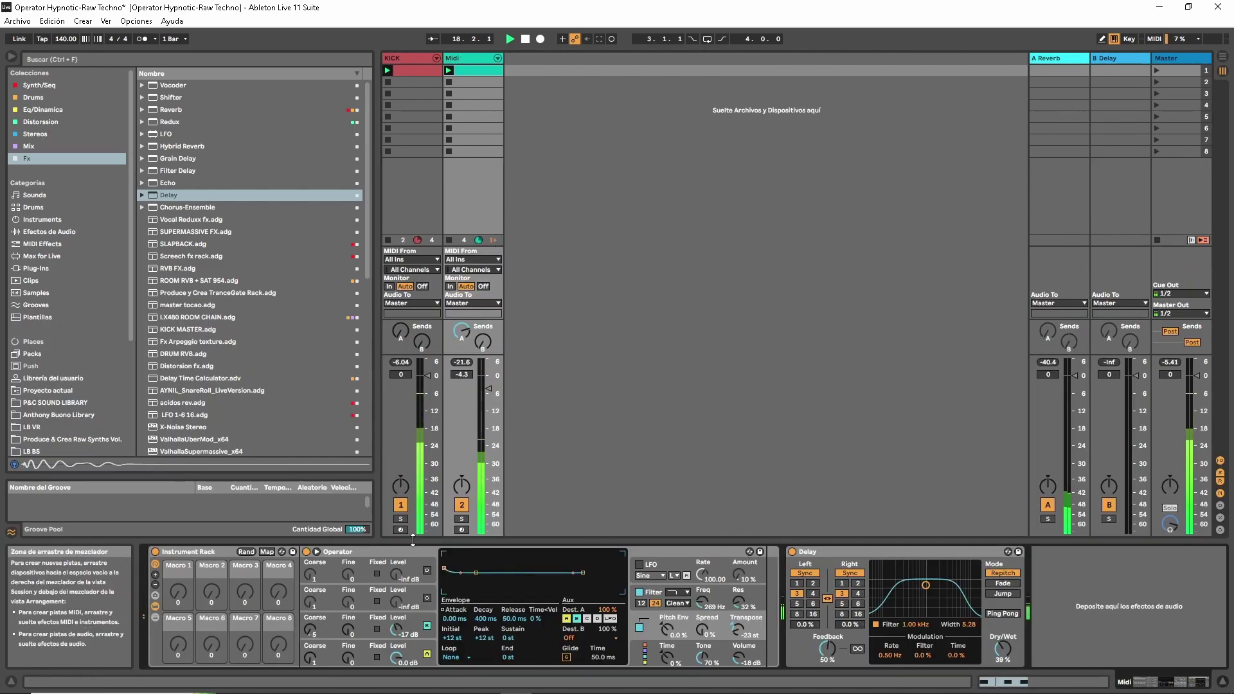
drag(703, 603, 703, 587)
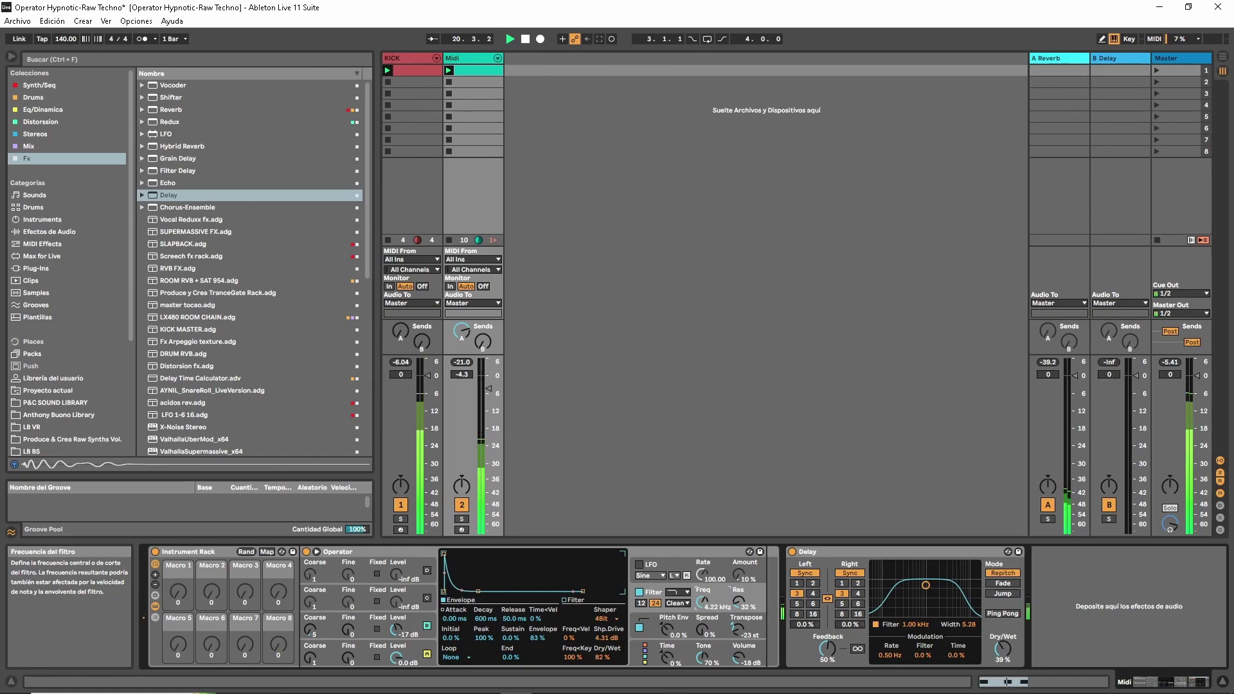
drag(700, 603, 738, 618)
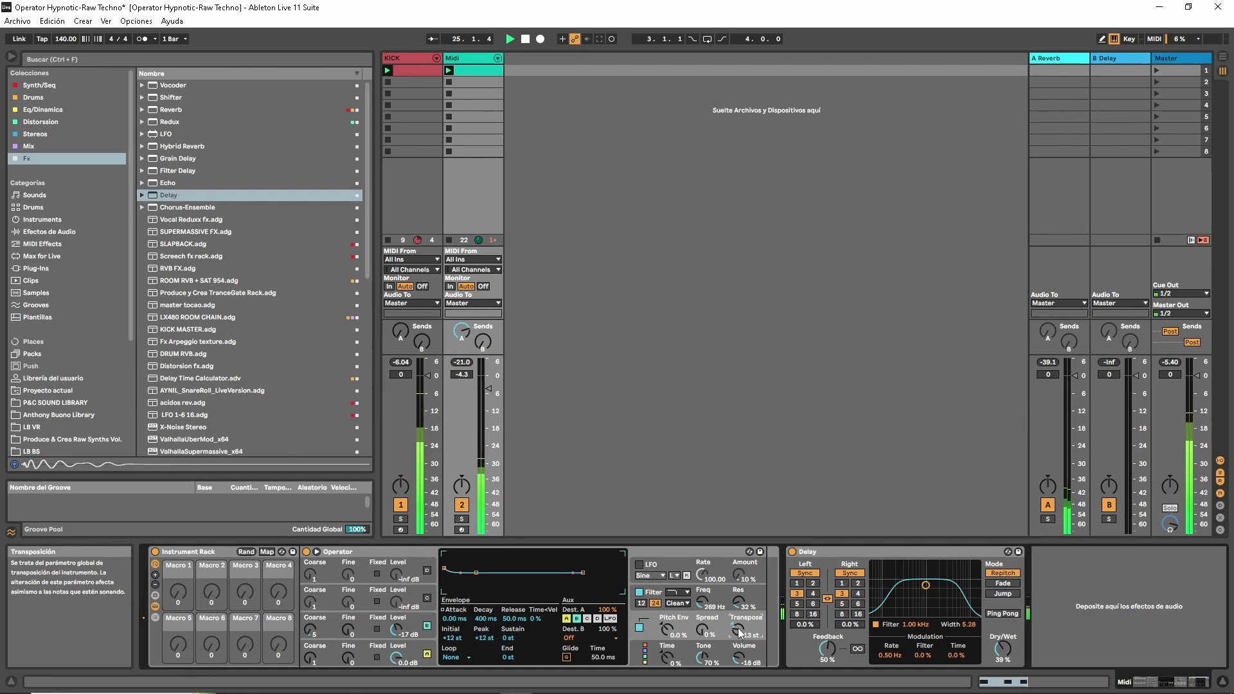
- Set Operator's filter frequency to 157 Hz and raise oscillator B's level to -7.9 dB while auditioning the synth
mouse_move(702, 603)
mouse_down()
mouse_move(702, 575)
mouse_move(703, 607)
mouse_up()
key(space)
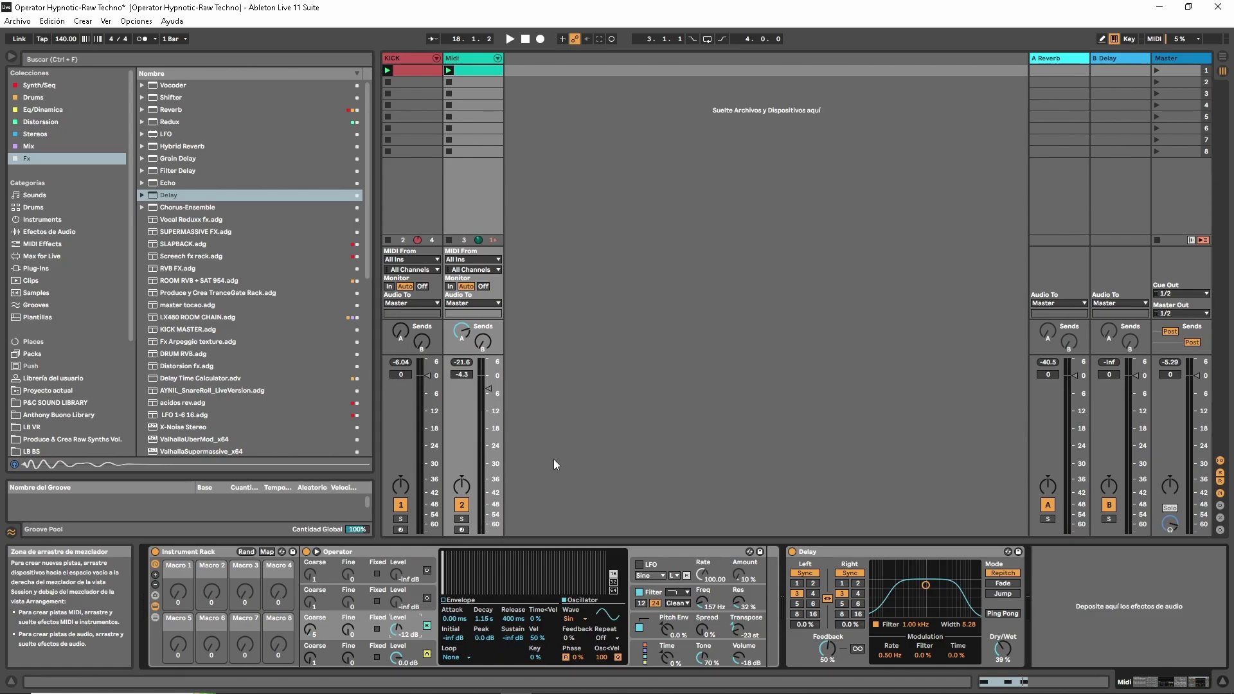
key(space)
drag(396, 630, 396, 622)
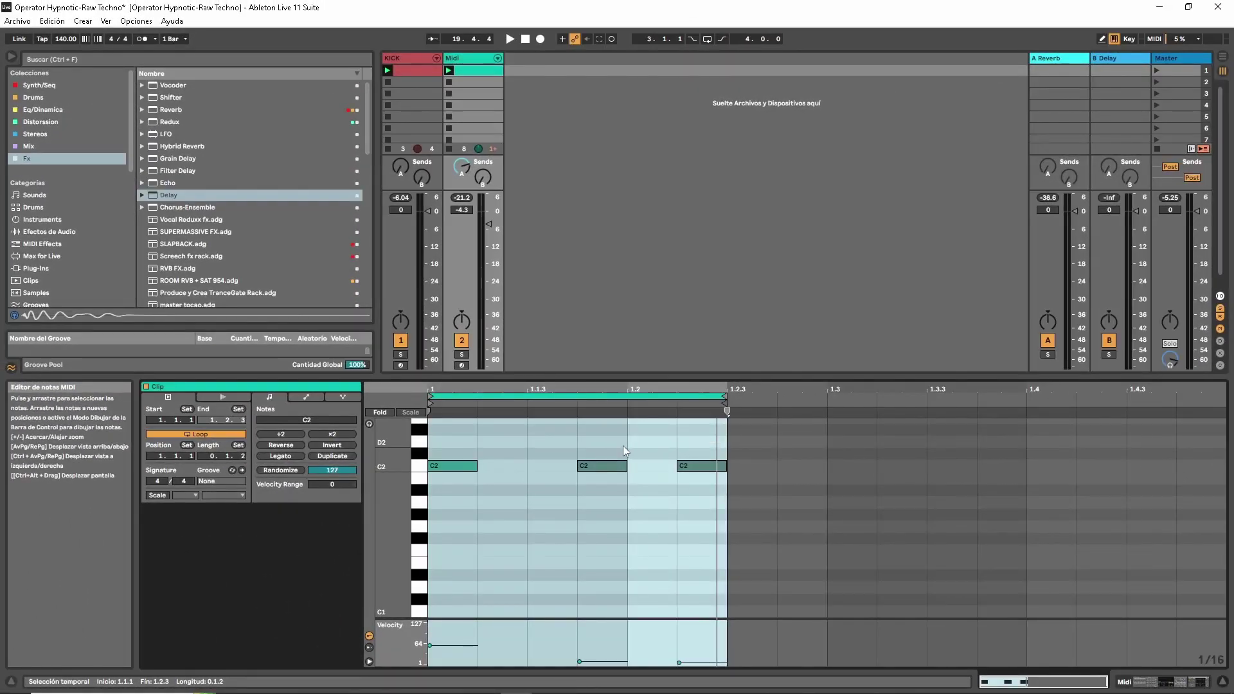
- Restore the missing second note in the synth clip, transpose all its notes down an octave to C1, and play them
click(601, 483)
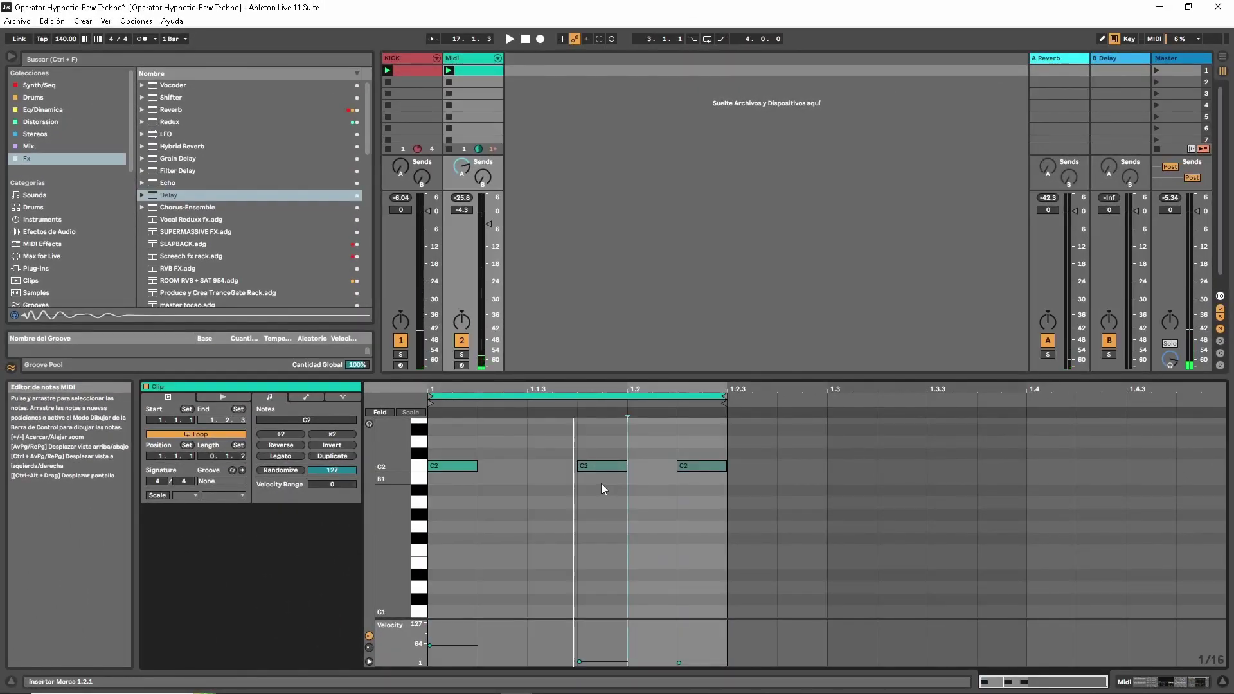
key(ctrl+z)
key(space)
key(shift+Down)
key(space)
key(shift+Up)
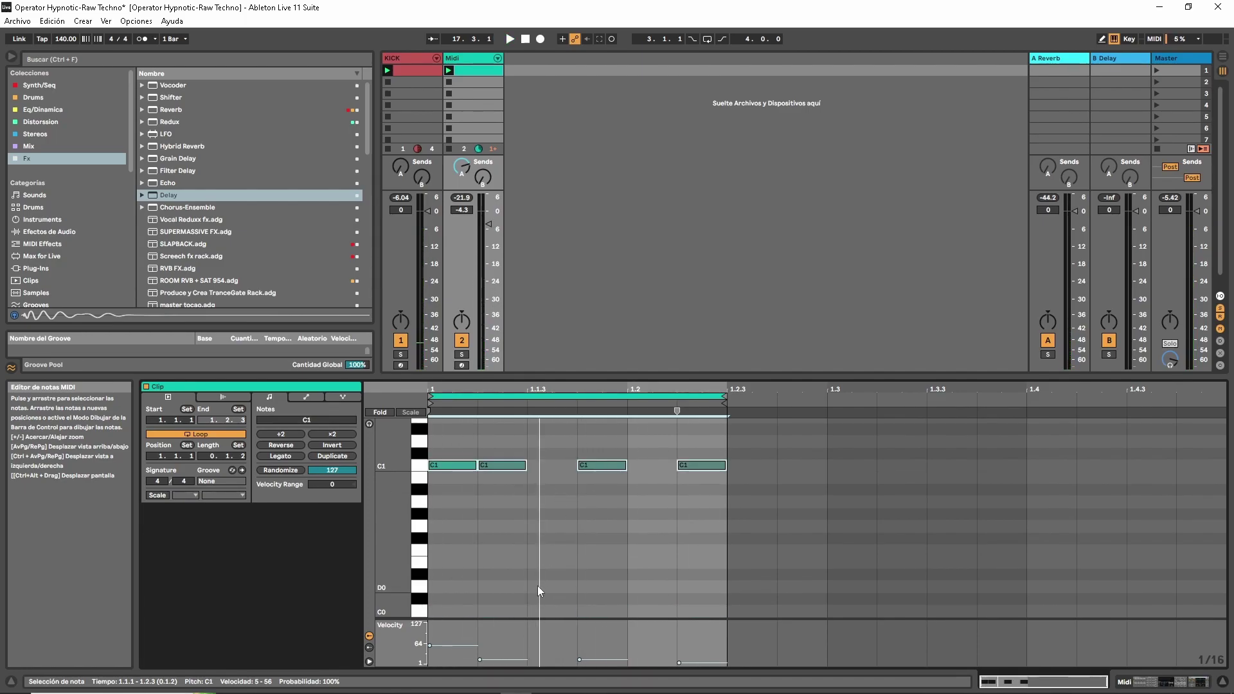
key(space)
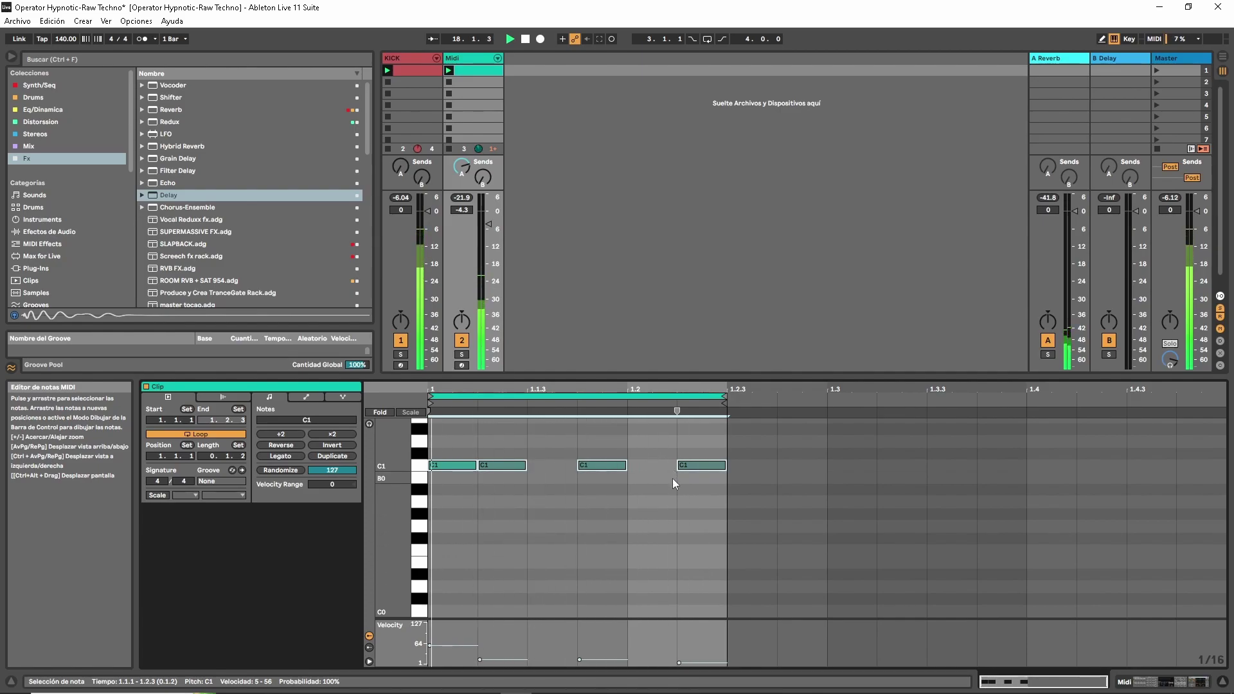
- Transpose the selected synth notes up to C2 and on to C3, auditioning them with the kick
key(space)
key(shift+Up)
key(space)
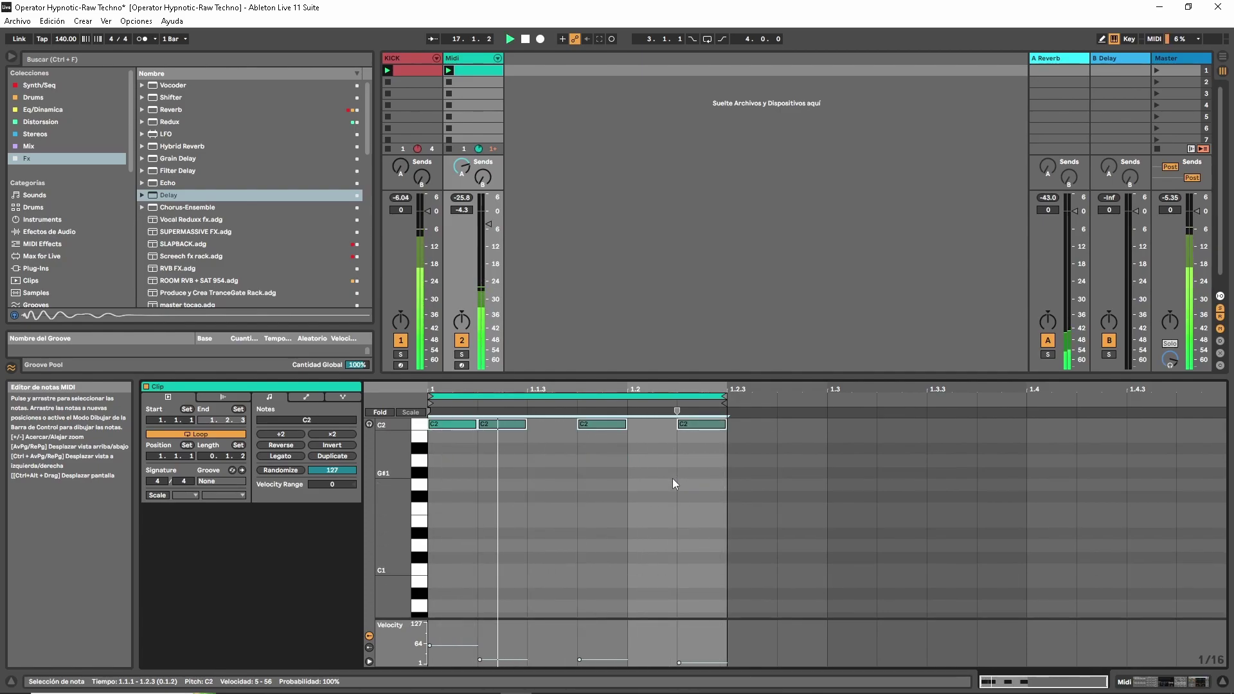
key(shift+Up)
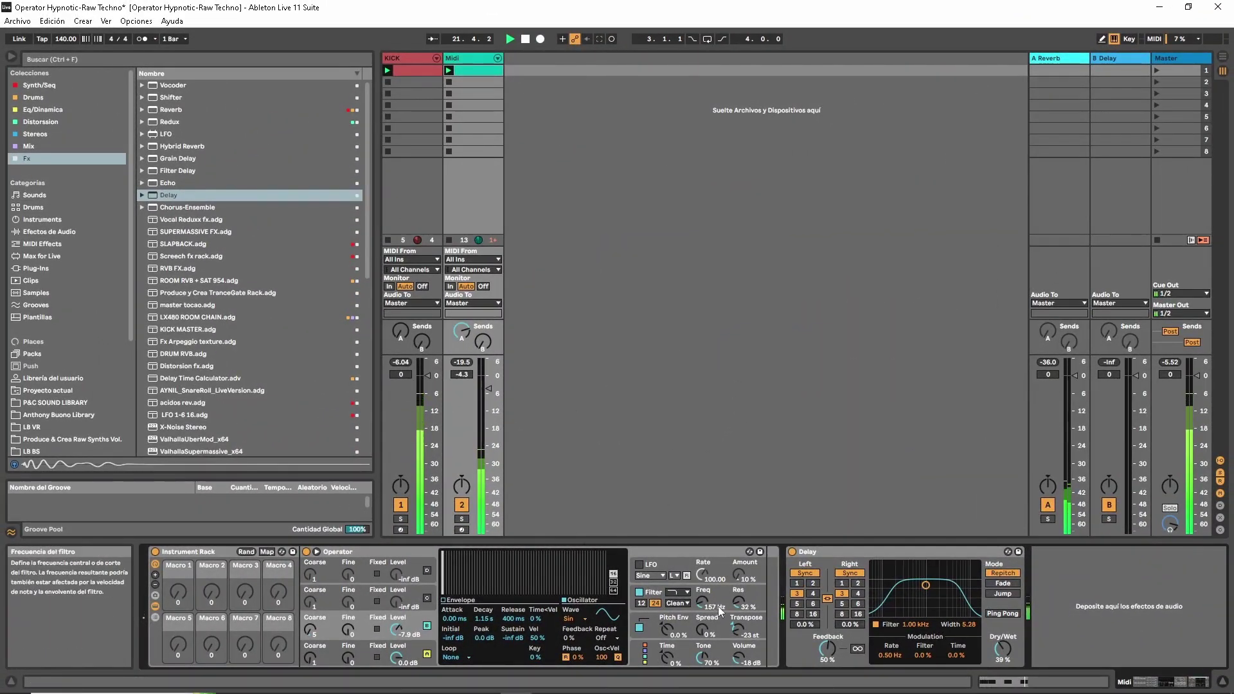
- Sweep Operator's filter frequency during playback, map oscillator B's level to Macro 1 and set it to -15 dB
drag(719, 607, 718, 556)
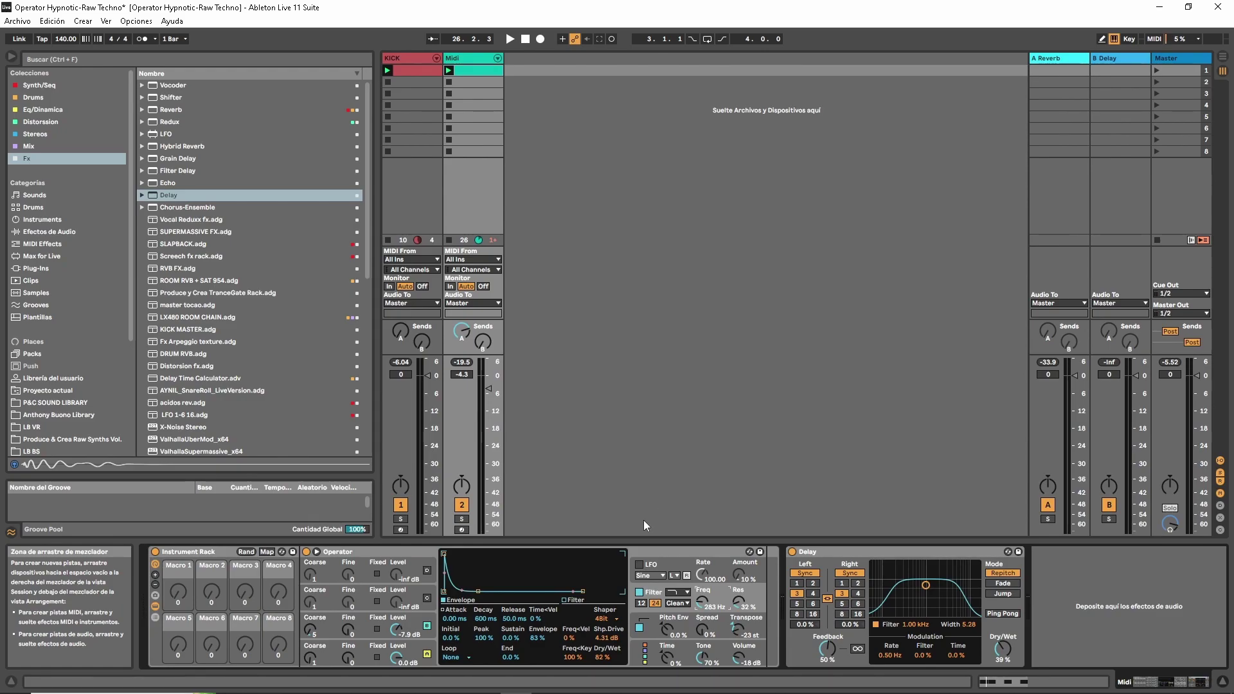
key(space)
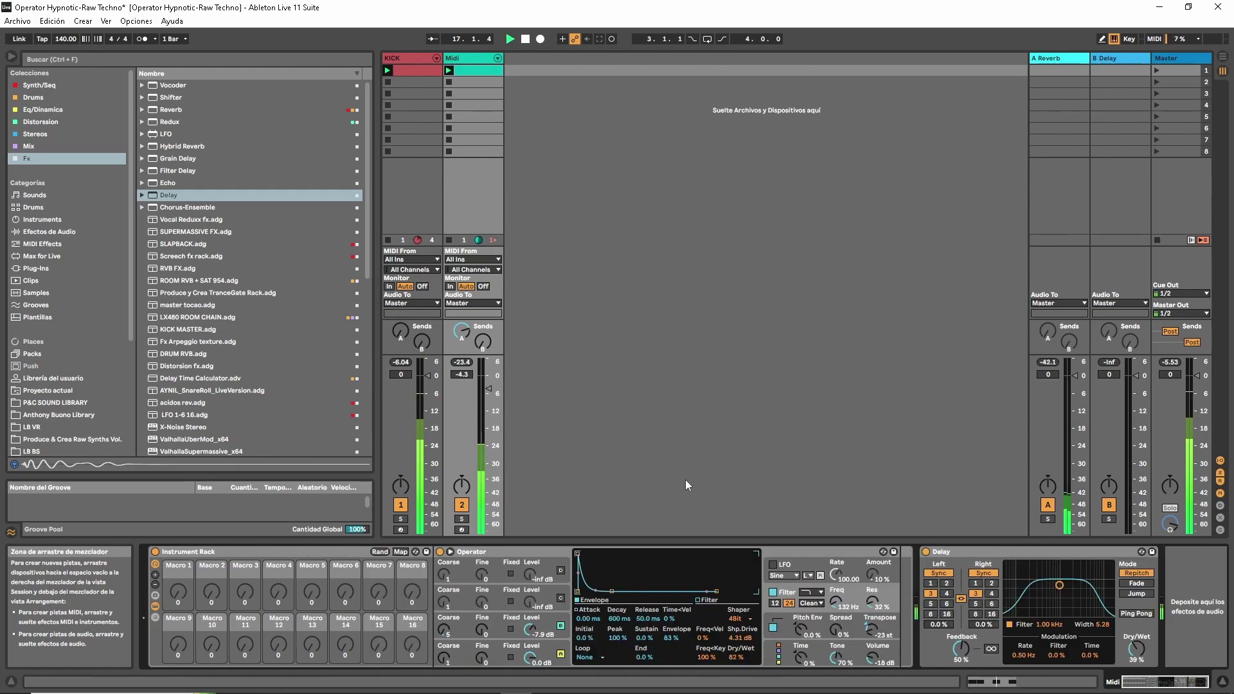
drag(530, 629, 531, 635)
key(space)
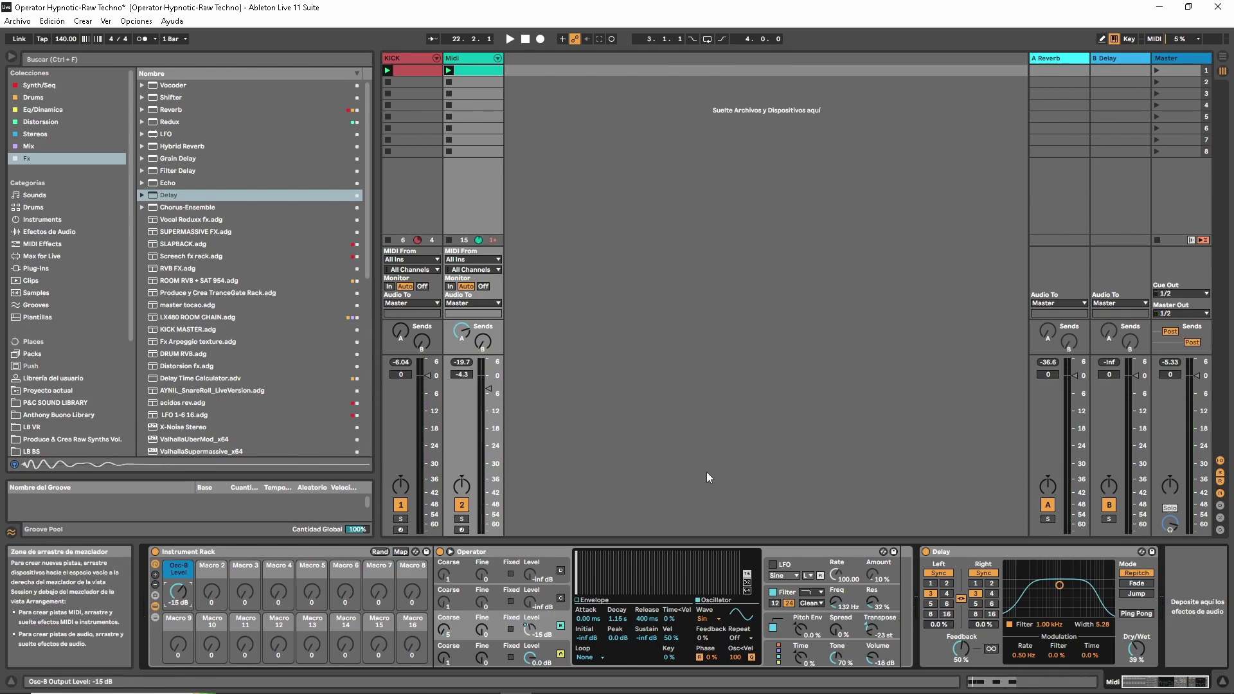
- Map Operator's filter frequency to Macro 3 and its filter resonance to Macro 4 of the Instrument Rack
right_click(836, 600)
click(861, 472)
right_click(875, 601)
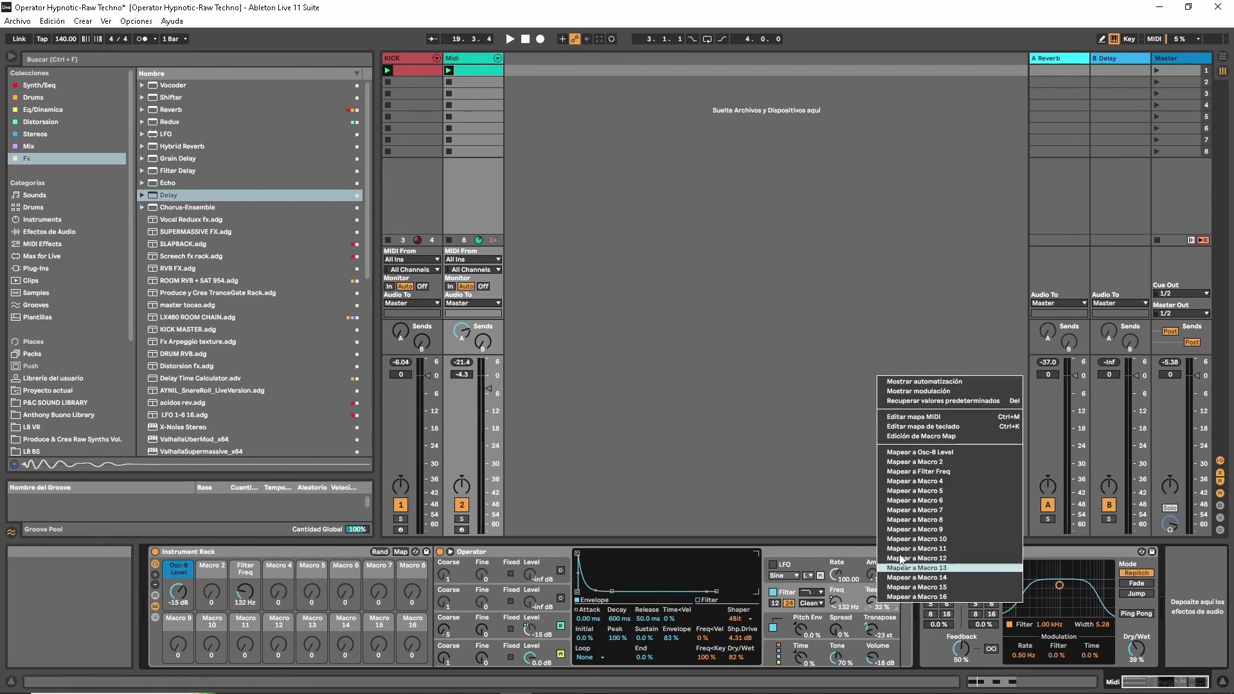
click(936, 482)
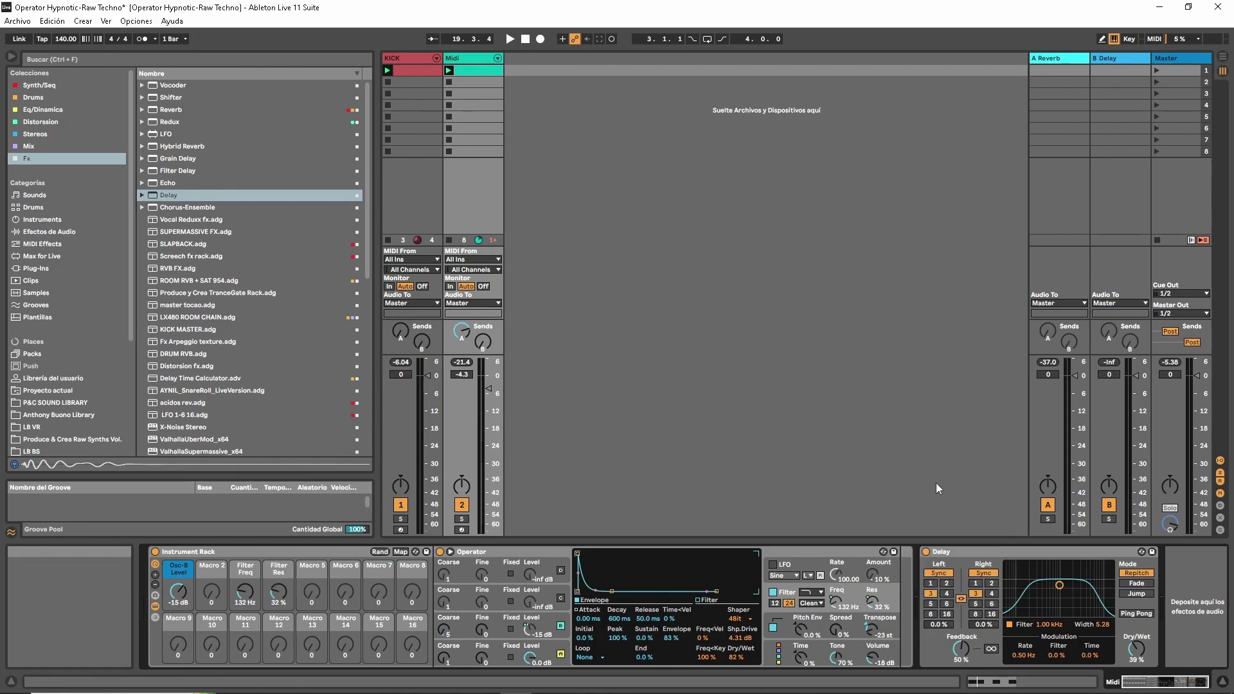
- Map Operator's filter shaper type, drive and dry/wet mix to Macros 6, 7 and 8 of the Instrument Rack
right_click(738, 621)
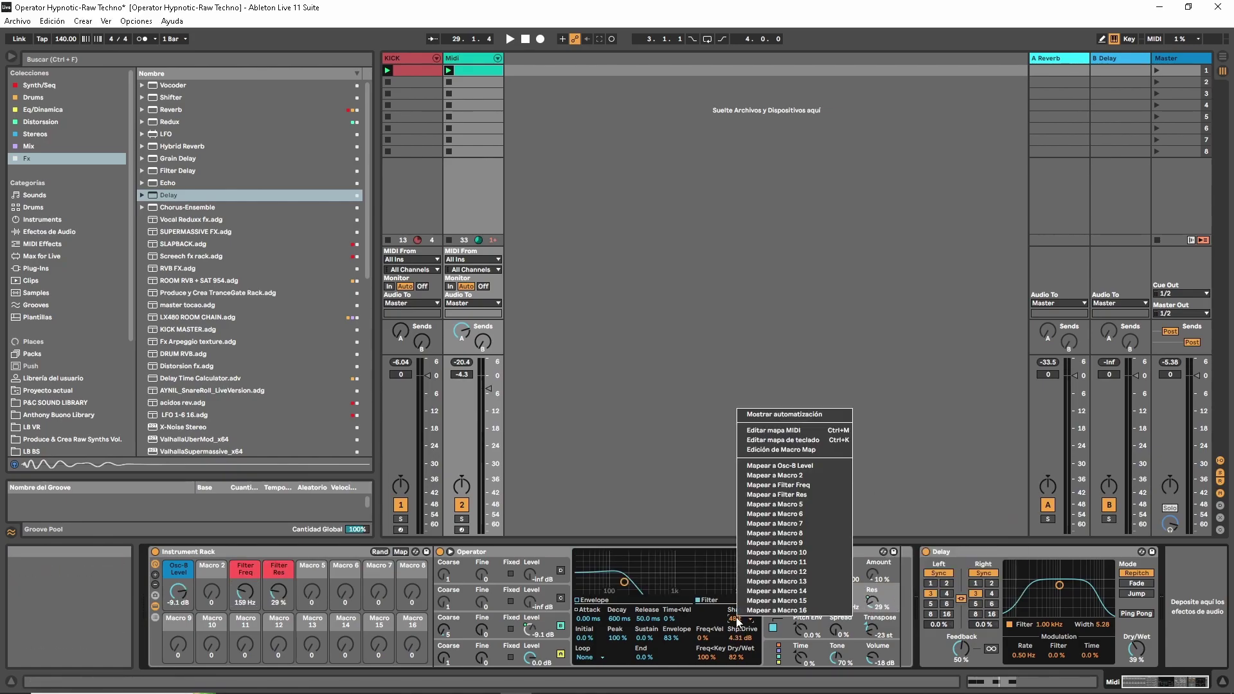
click(825, 514)
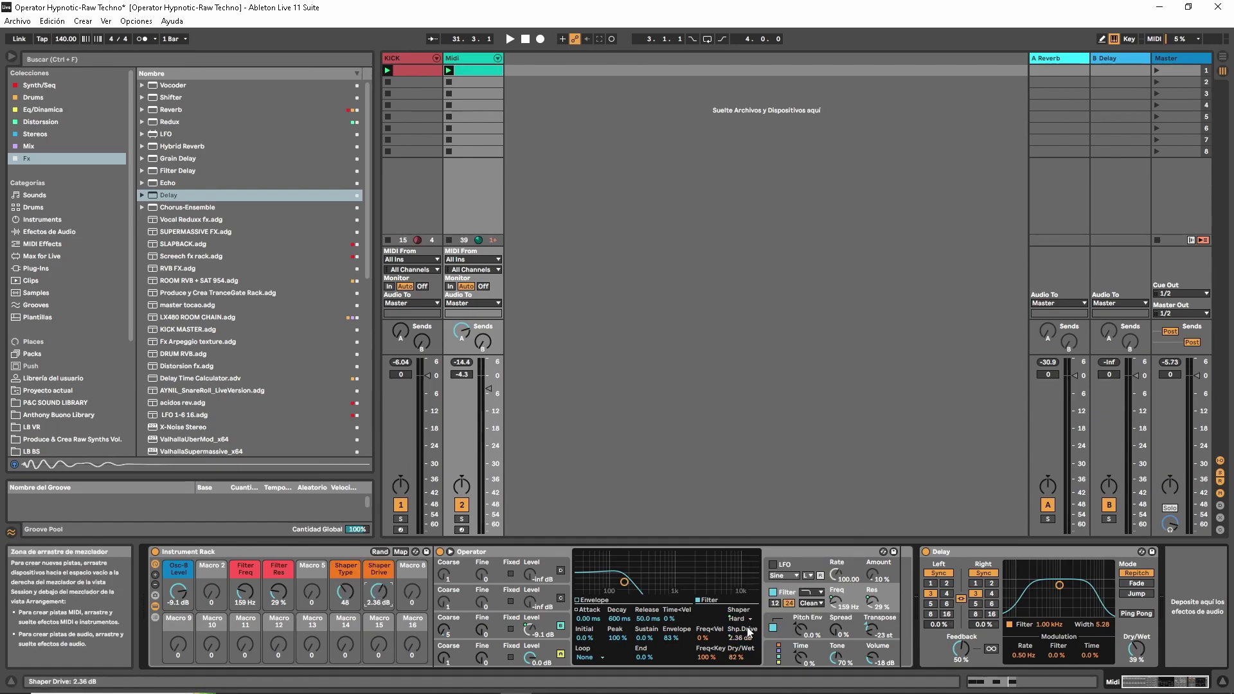
right_click(735, 657)
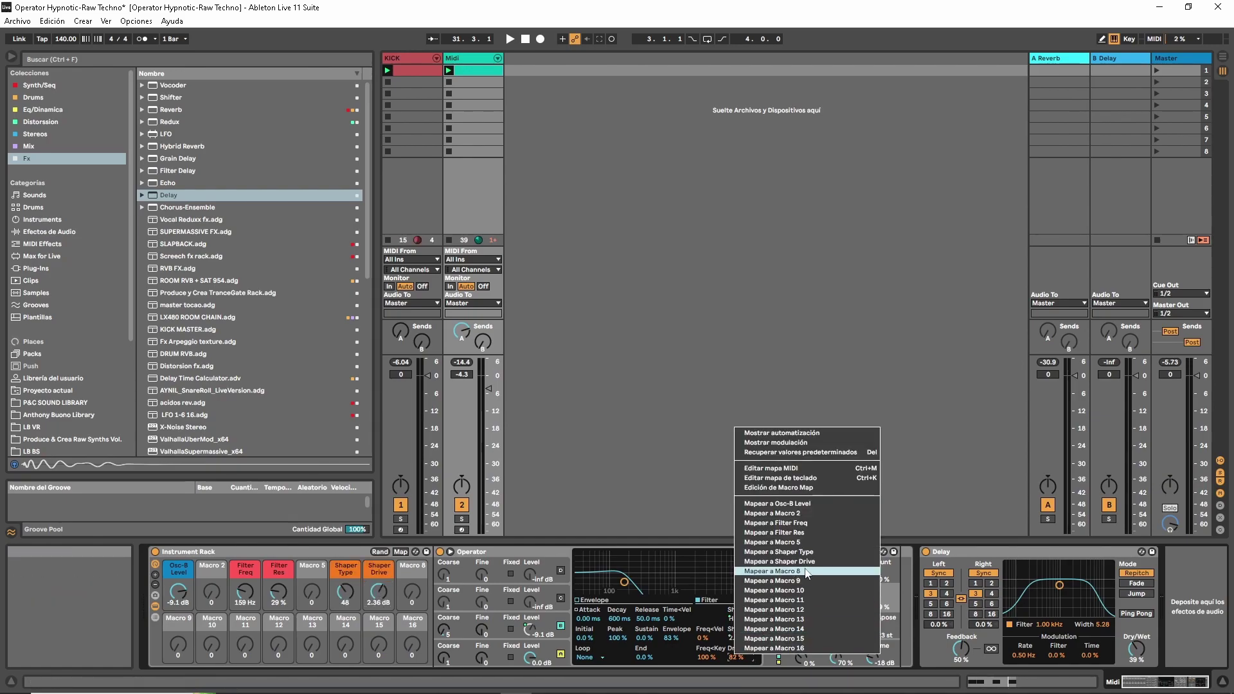
click(772, 570)
click(988, 555)
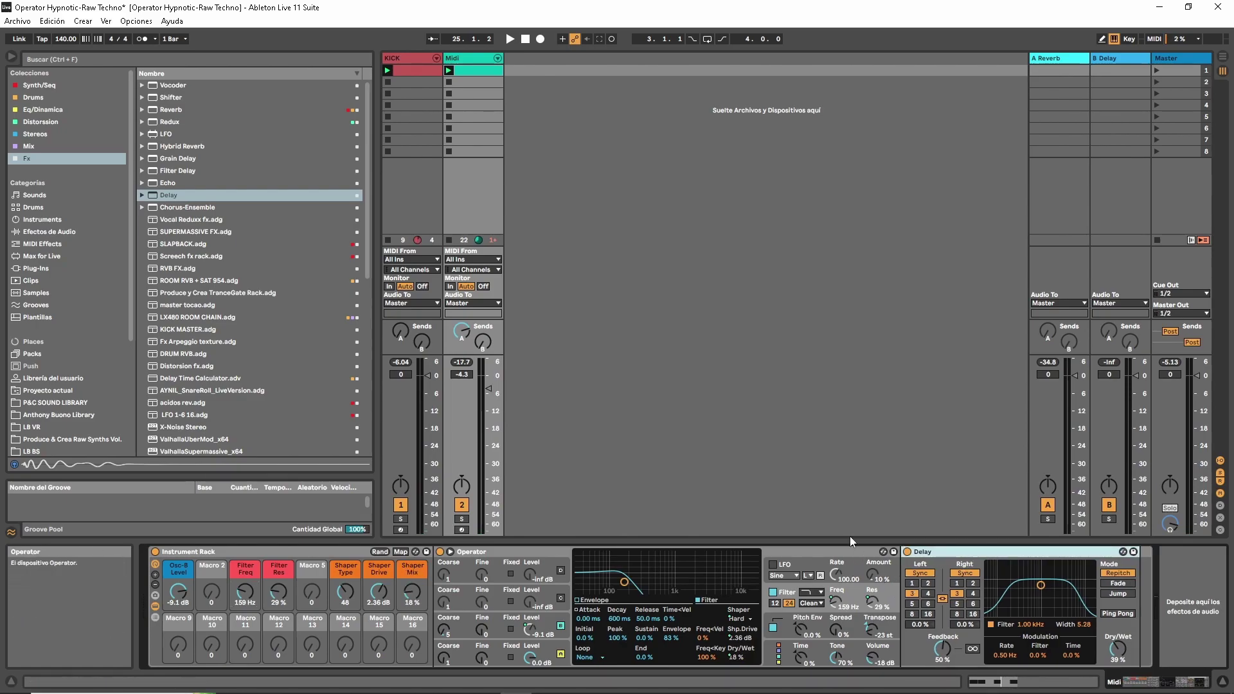
- Map Operator's transpose to Macro 9 and sweep the macro during playback, including -6 st
key(space)
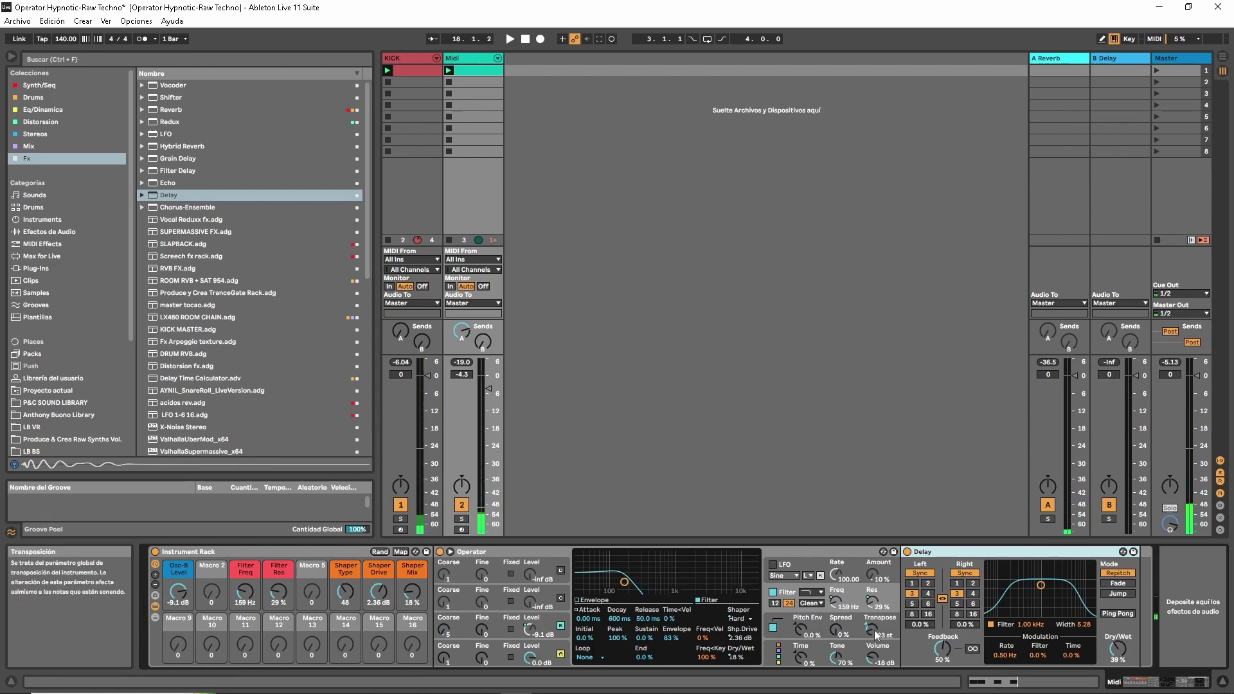
right_click(874, 629)
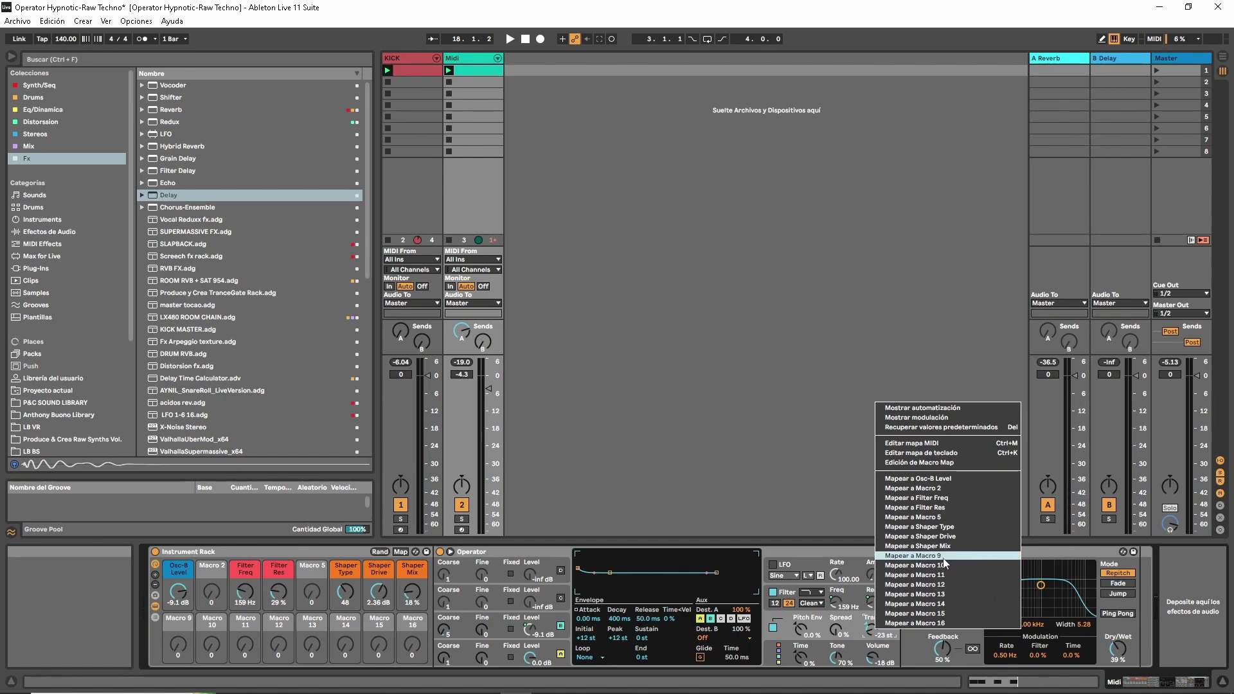
click(962, 565)
key(space)
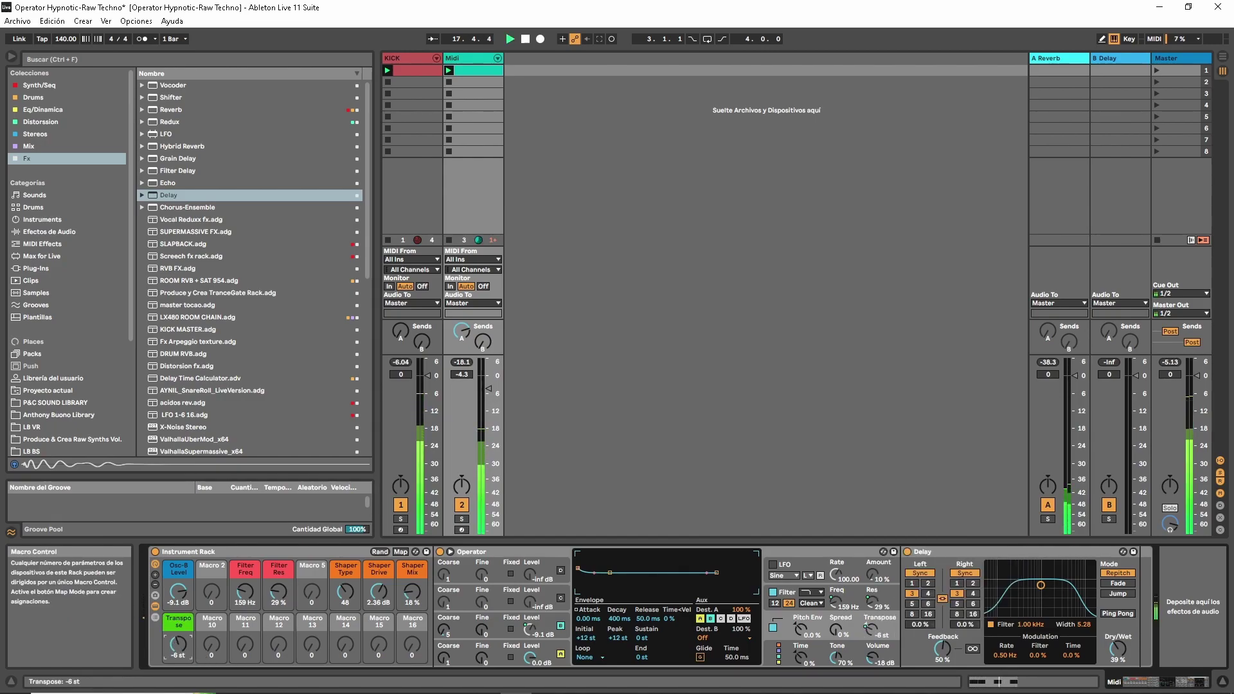
drag(178, 643, 180, 641)
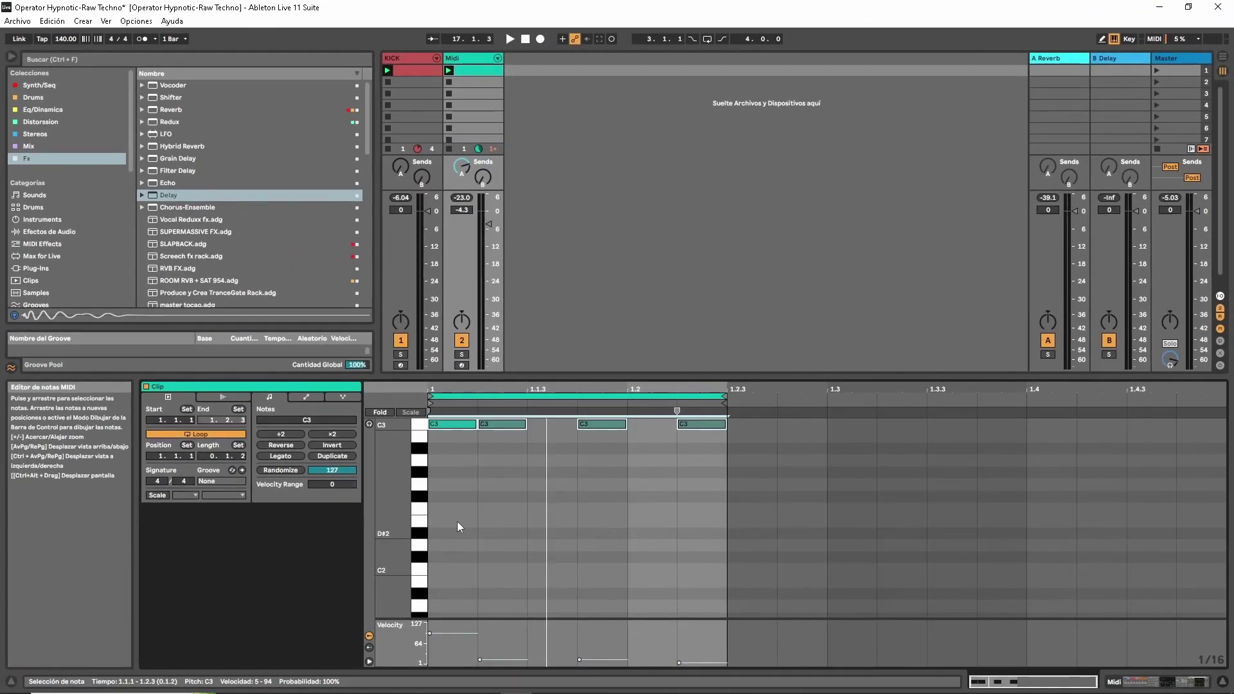
- Randomize the velocities of the synth clip's C3 notes with a range of 127 and audition them with the kick
click(276, 470)
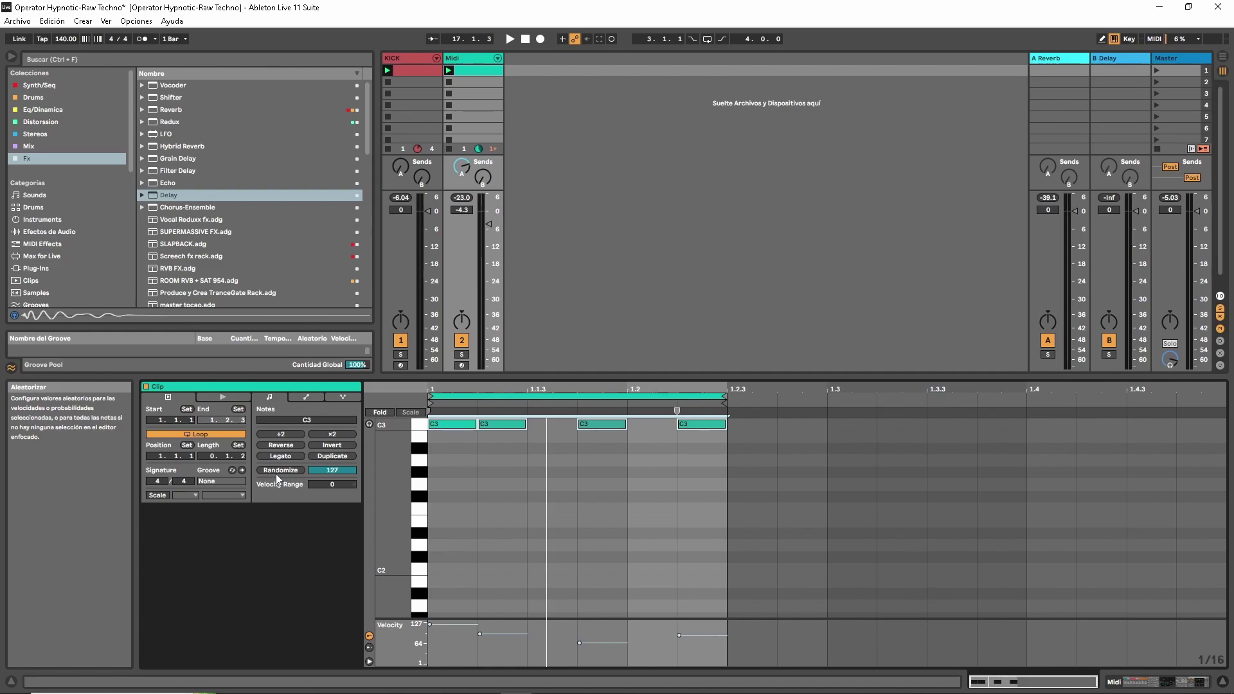
key(space)
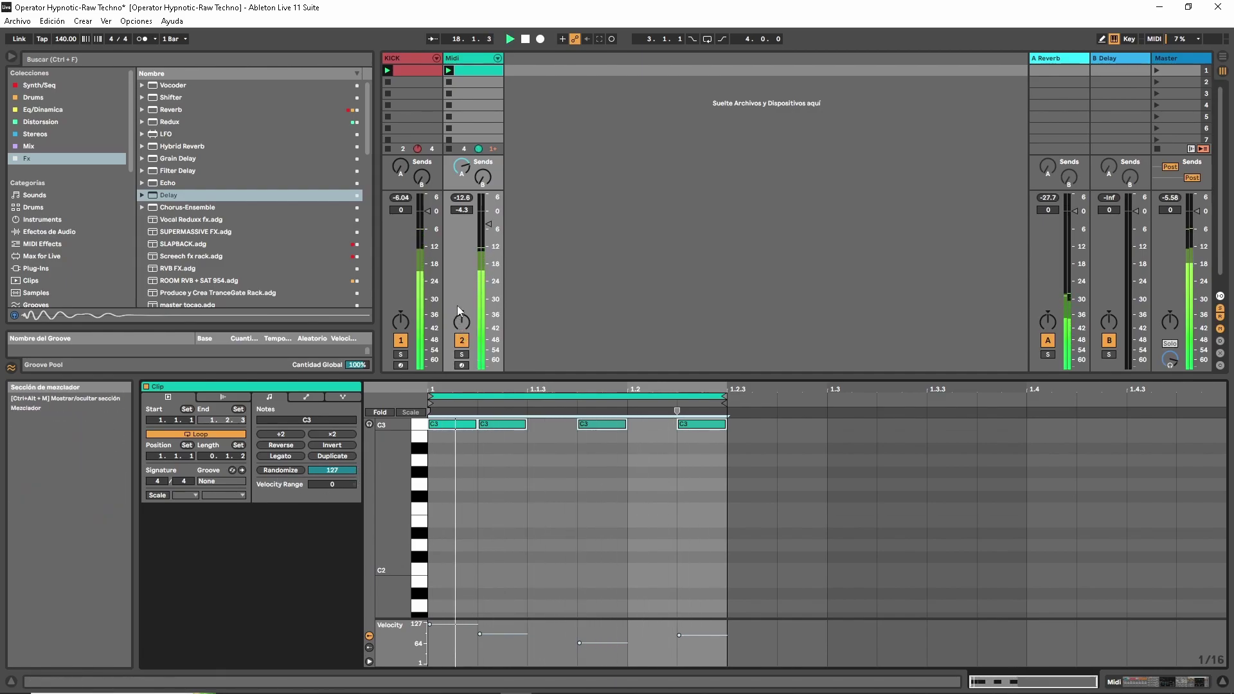
click(480, 67)
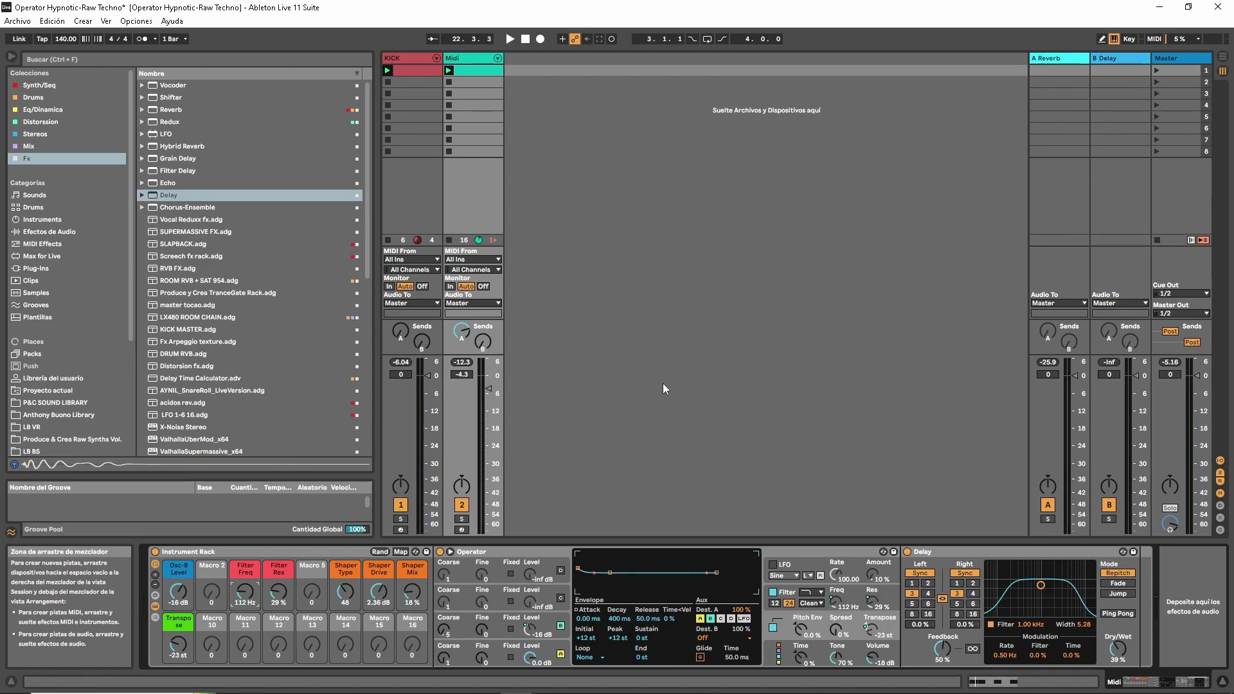
key(space)
- Audition the synth notes transposed down to C2 and C1 during playback, and view the kick clip
key(shift+Tab)
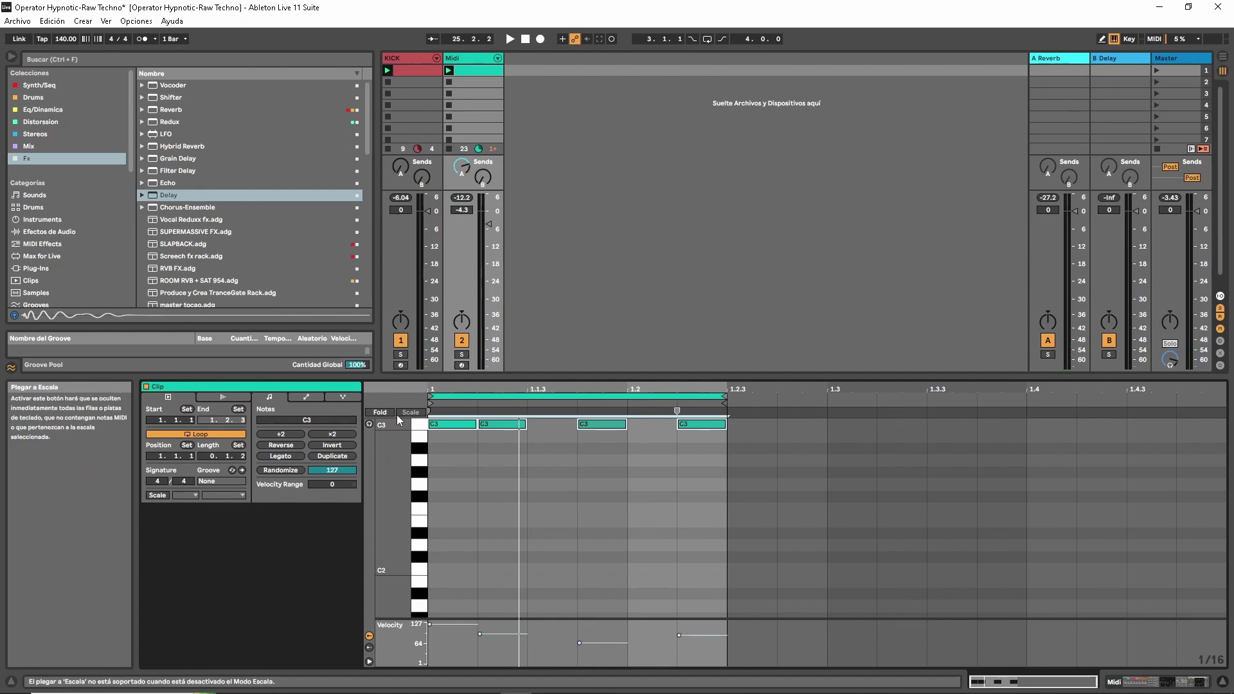
key(shift+Down)
key(space)
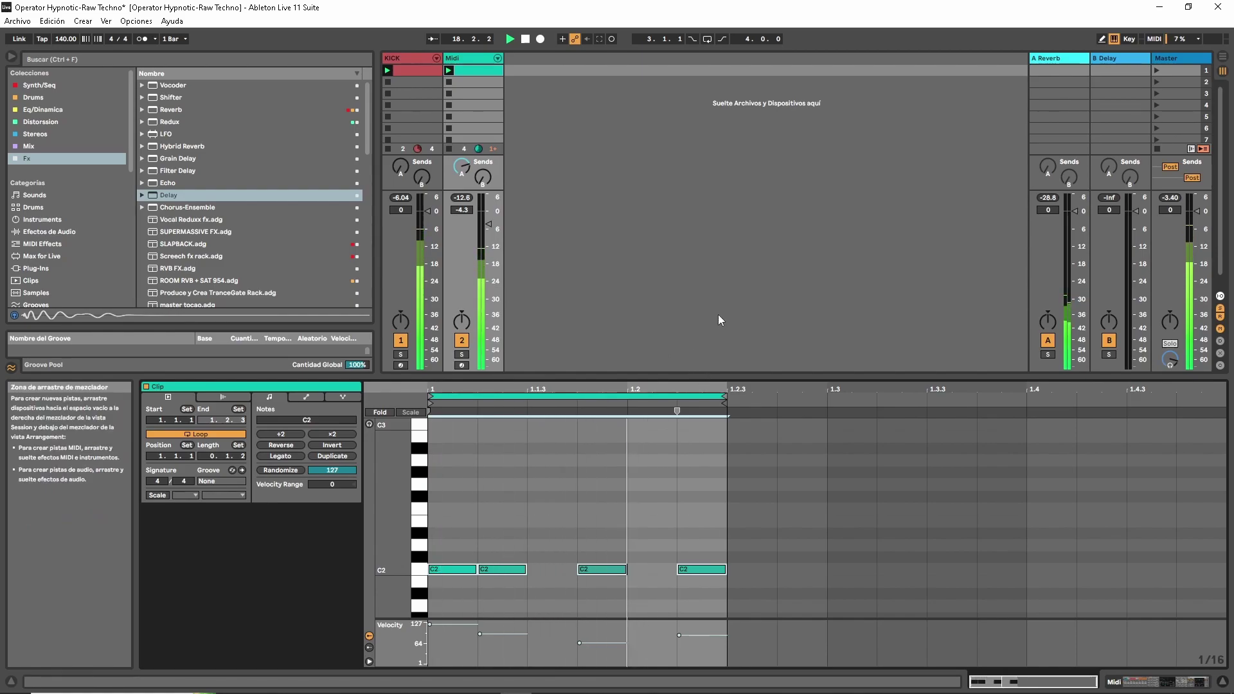
key(shift+Down)
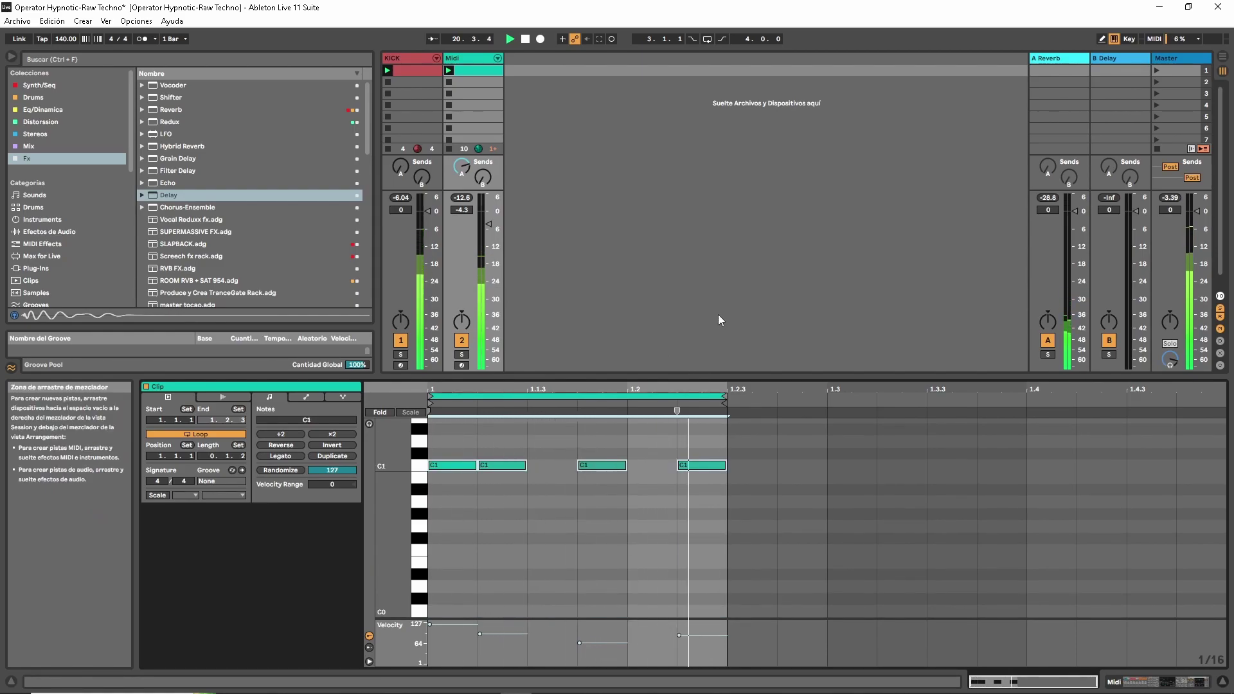
key(shift+Up)
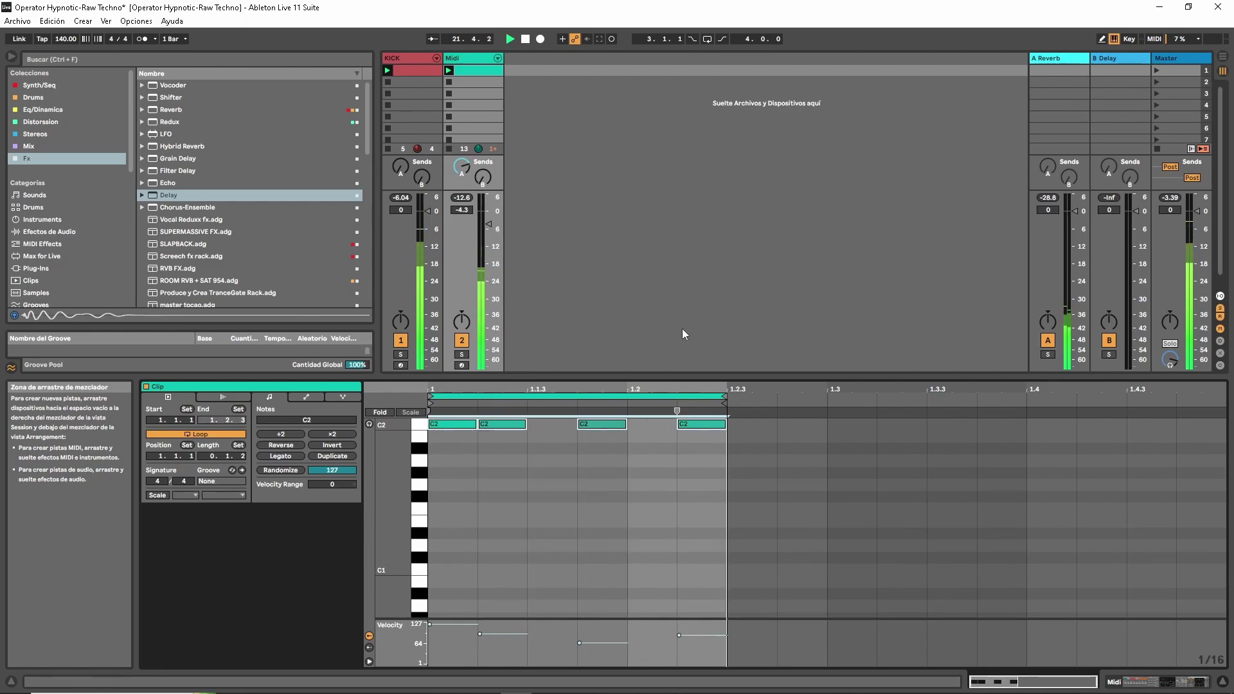
key(shift+Down)
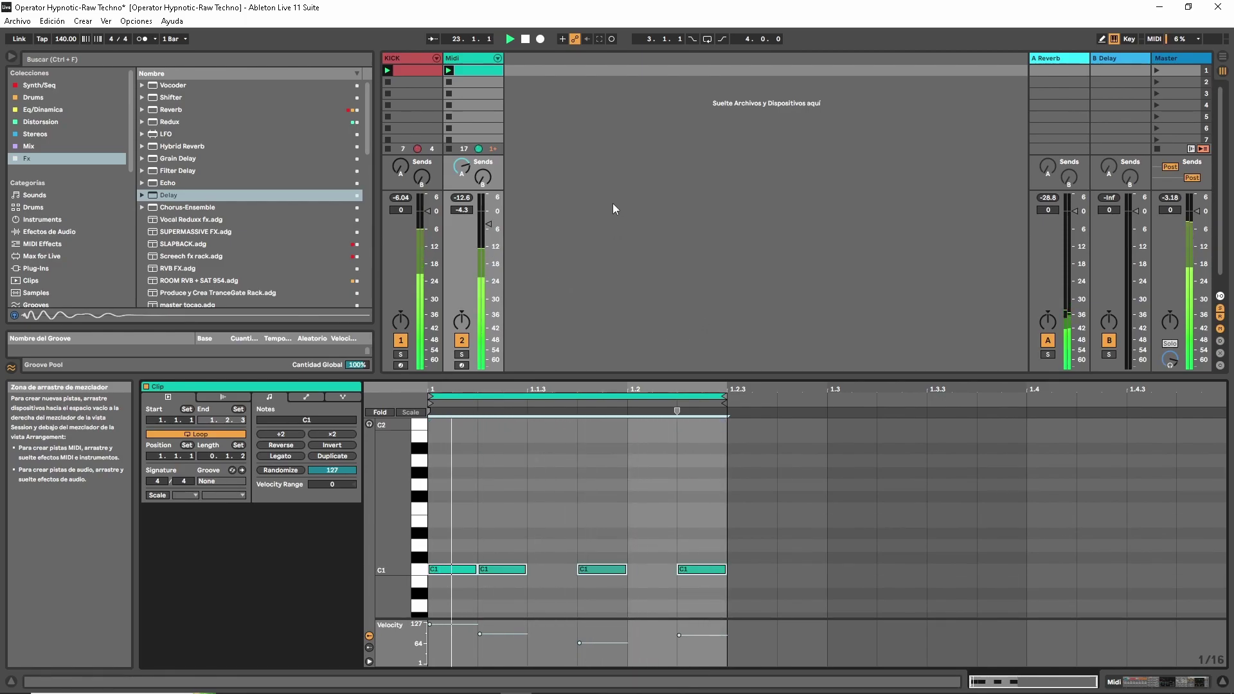
click(416, 71)
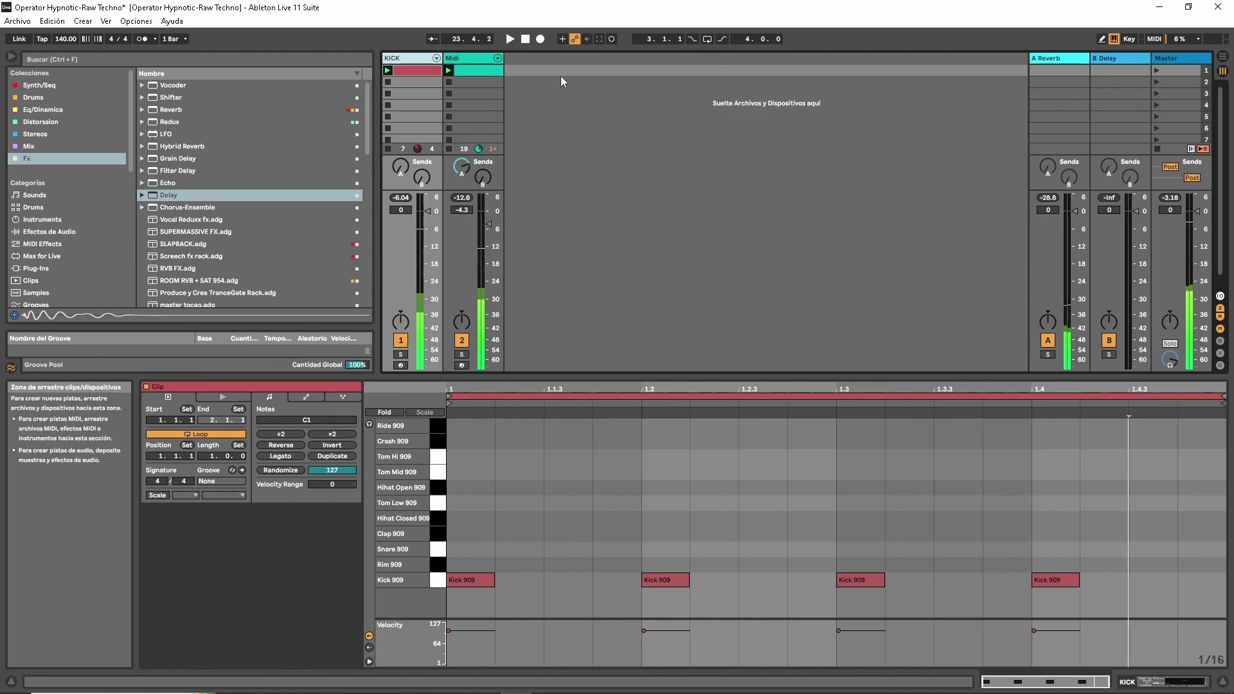
right_click(475, 71)
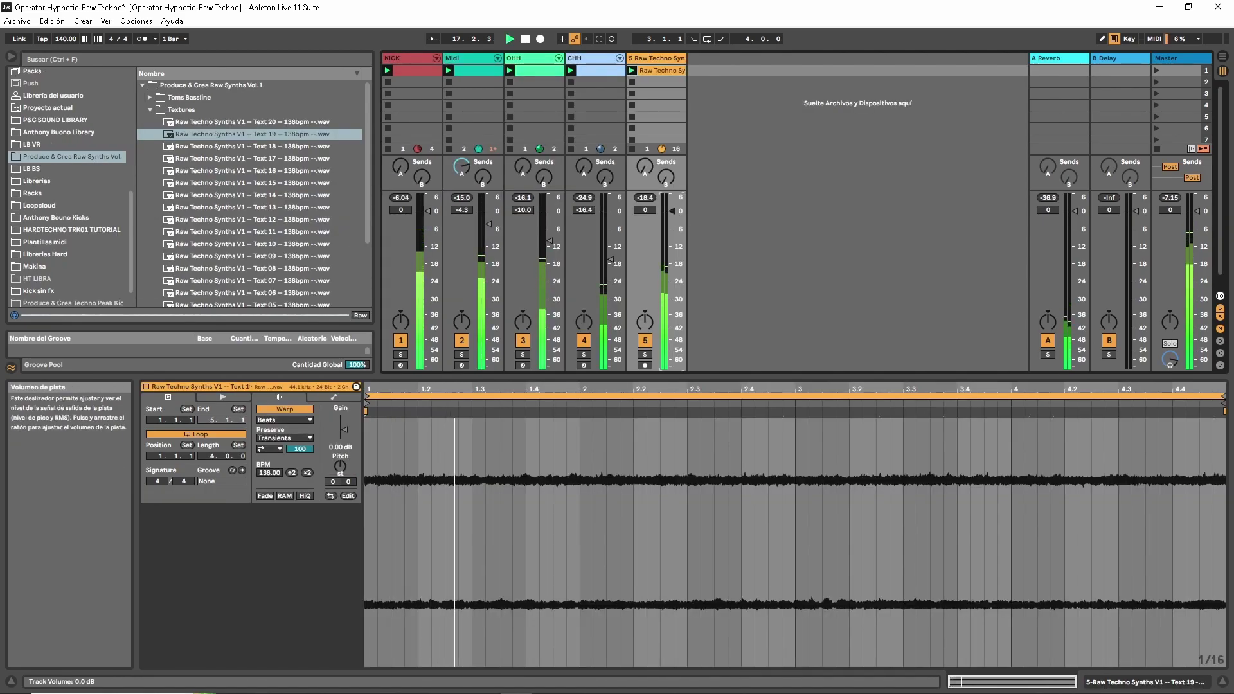
- Lower the Raw Techno Synths texture track's volume to -13.6 dB and shorten its clip's loop to a length of 1.3.3
drag(671, 211, 669, 243)
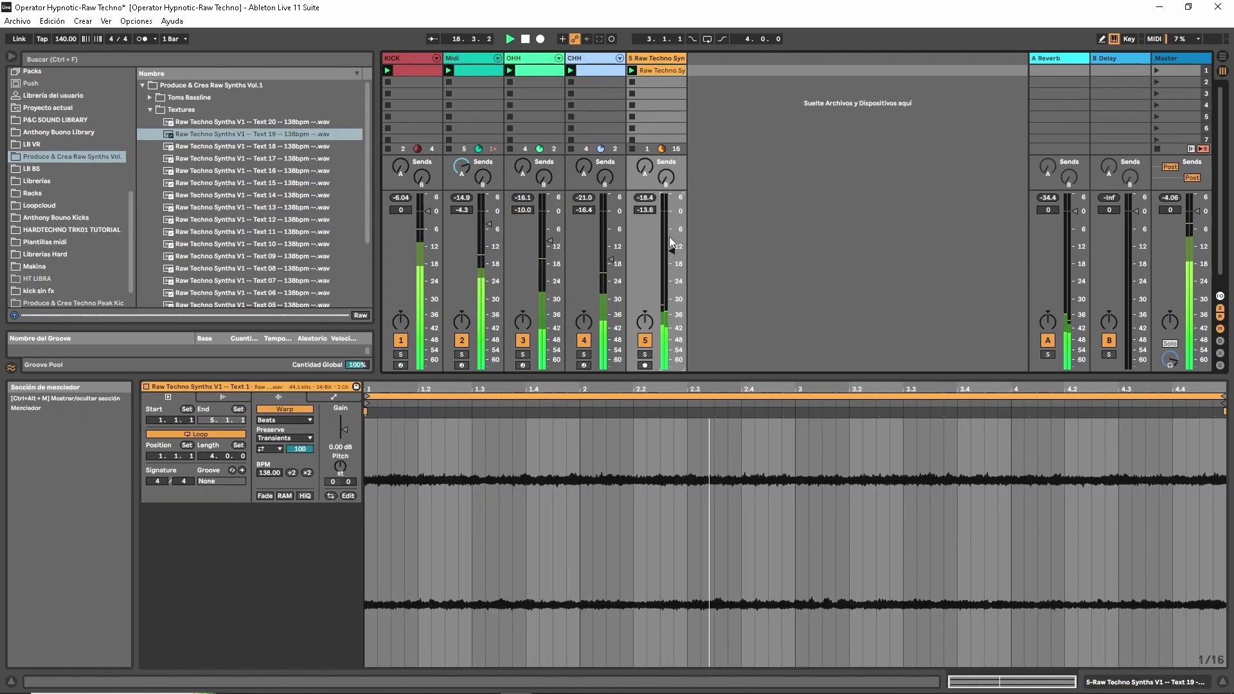
drag(1224, 411, 782, 412)
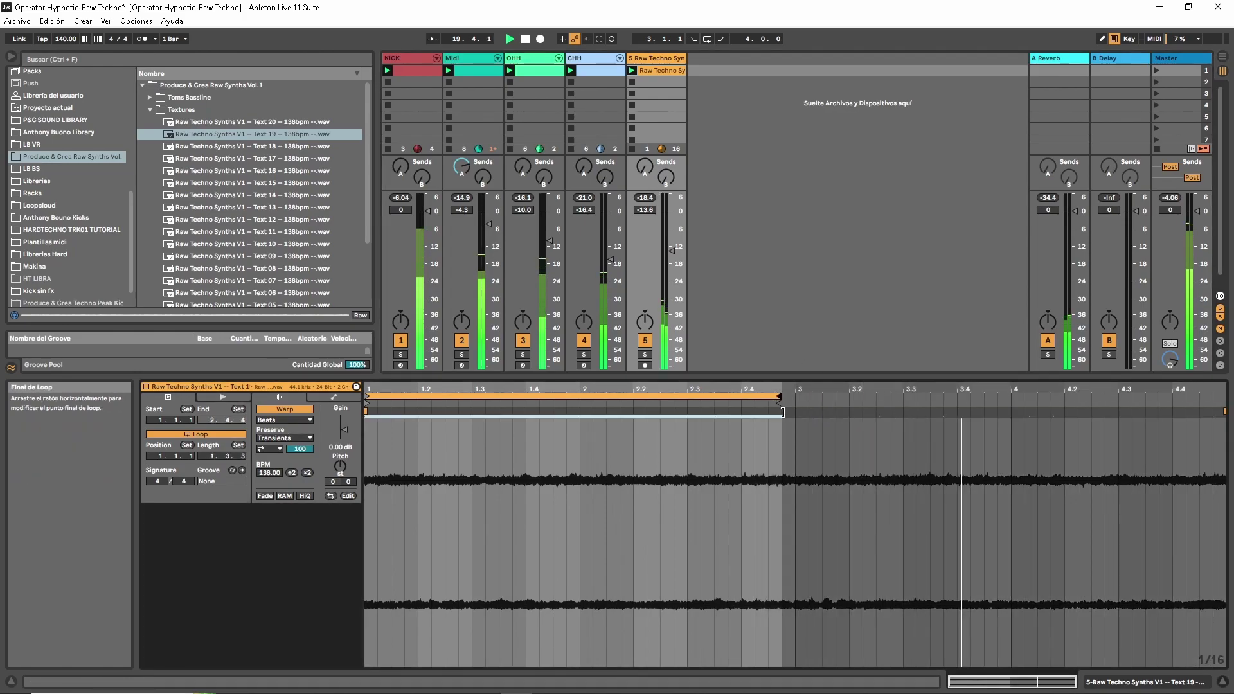
- Reopen the synth clip and randomize its note velocities again over the full arrangement, using a range of 127
click(469, 60)
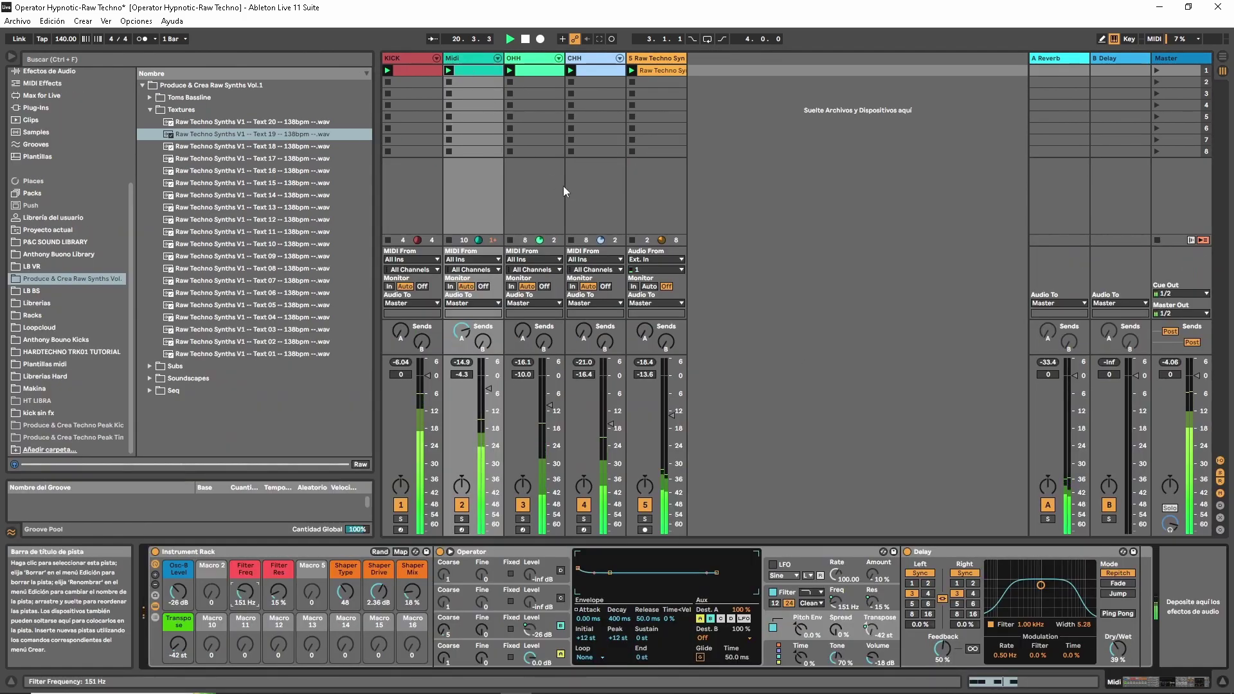
click(461, 73)
click(696, 453)
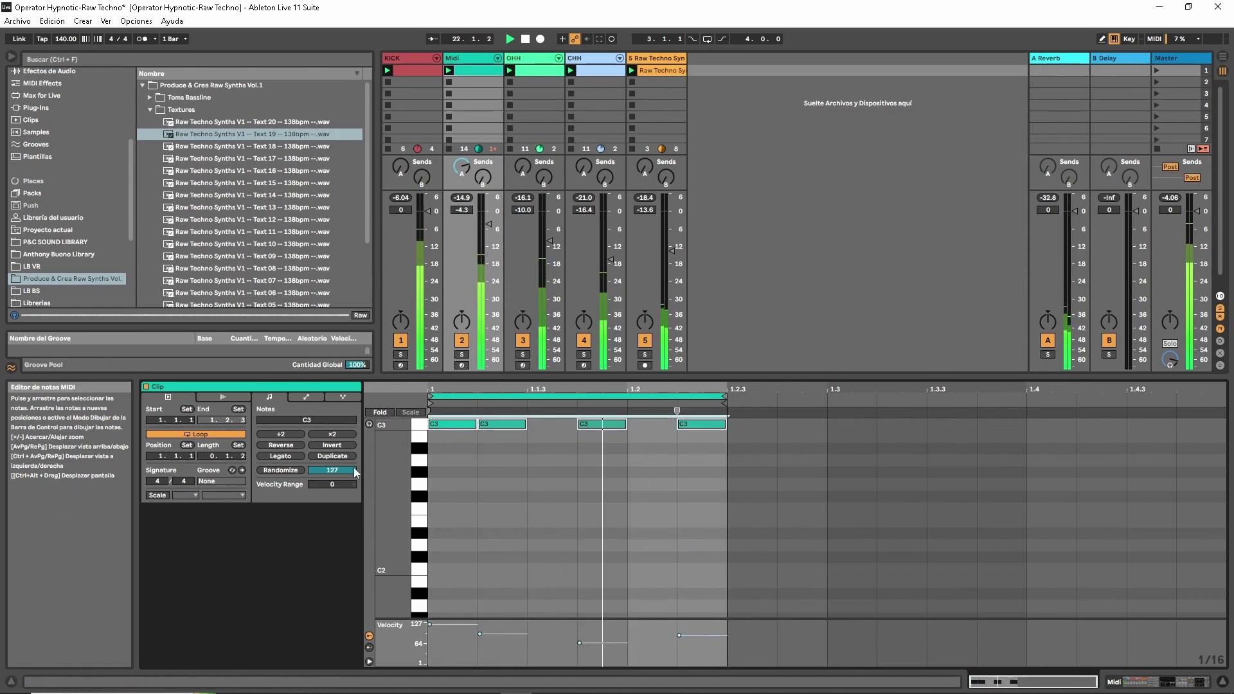
click(281, 469)
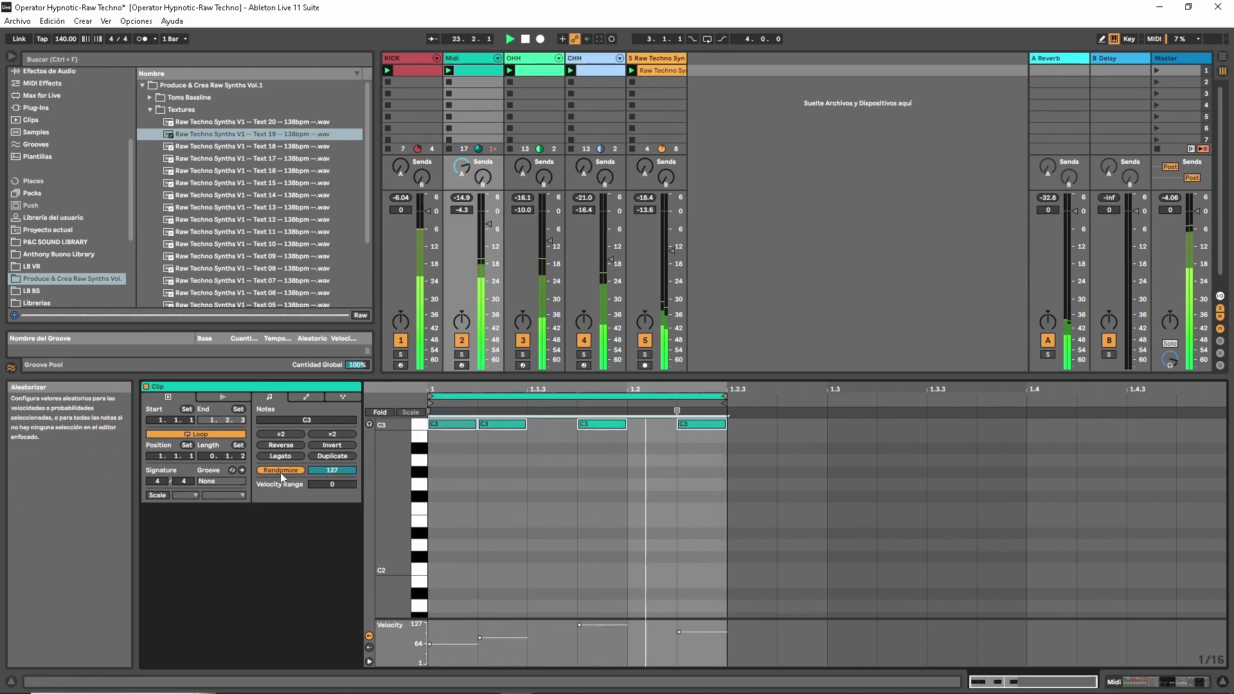
- Raise the synth rack's Filter Freq macro to 2.00 kHz and its Osc-B Level macro to -15 dB during playback
click(469, 60)
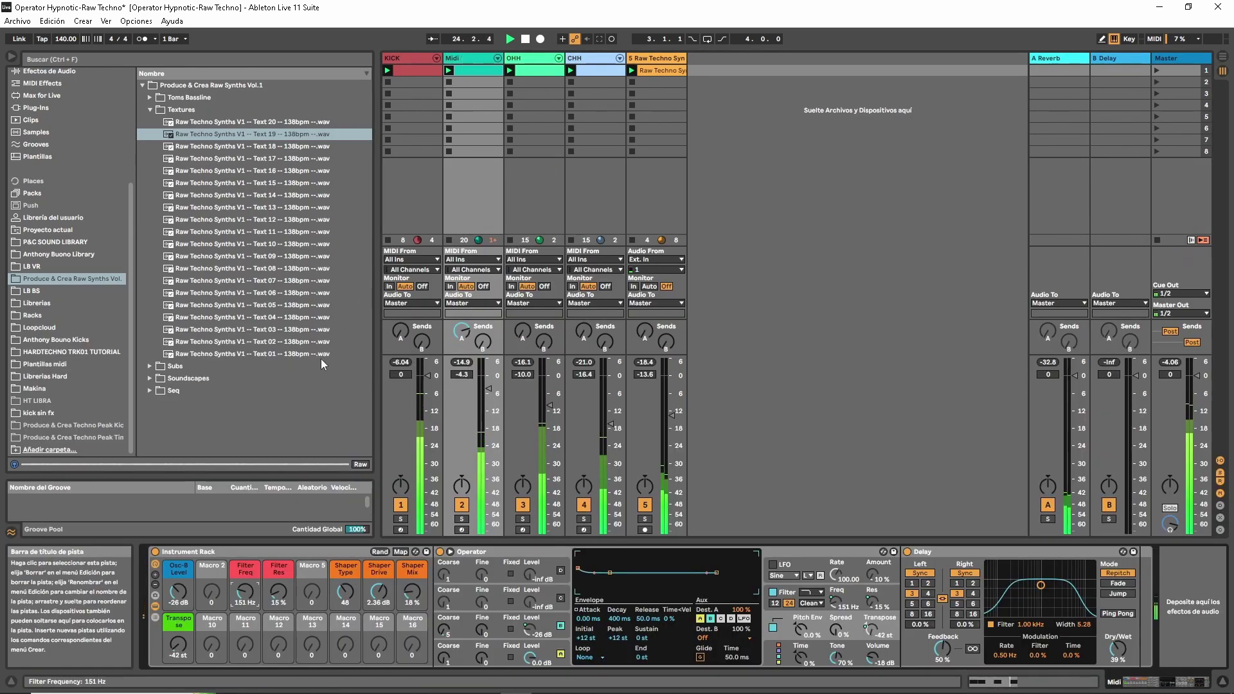
drag(245, 591, 178, 588)
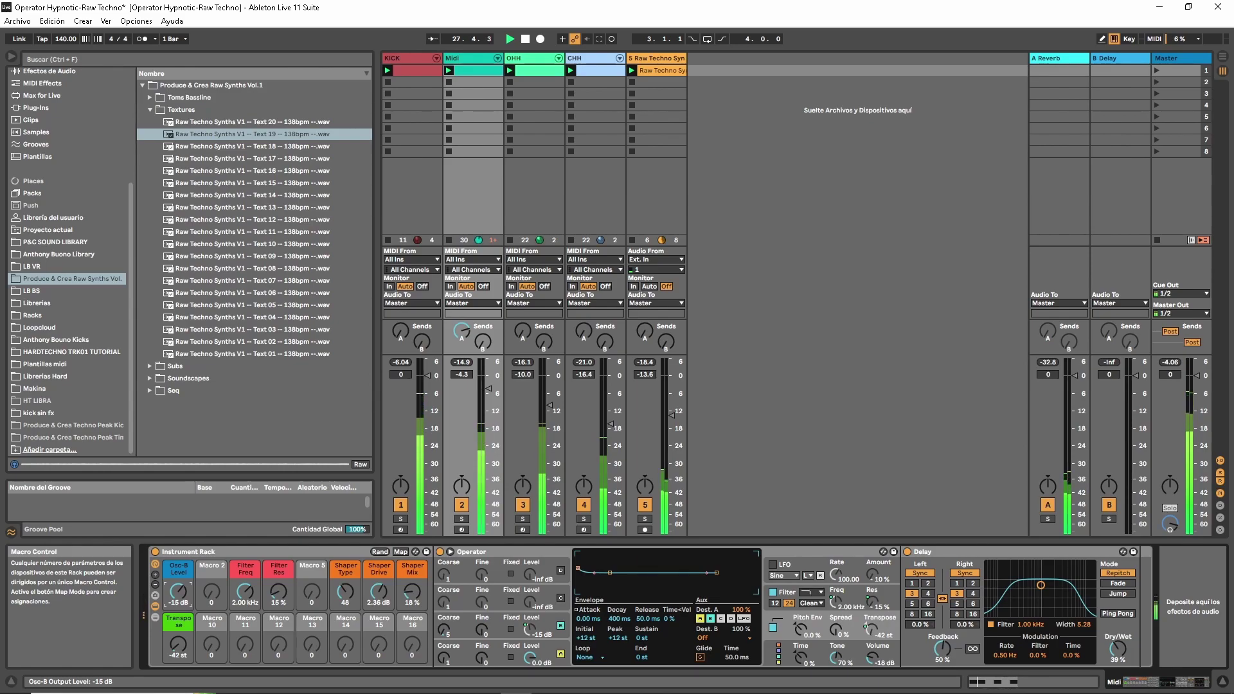